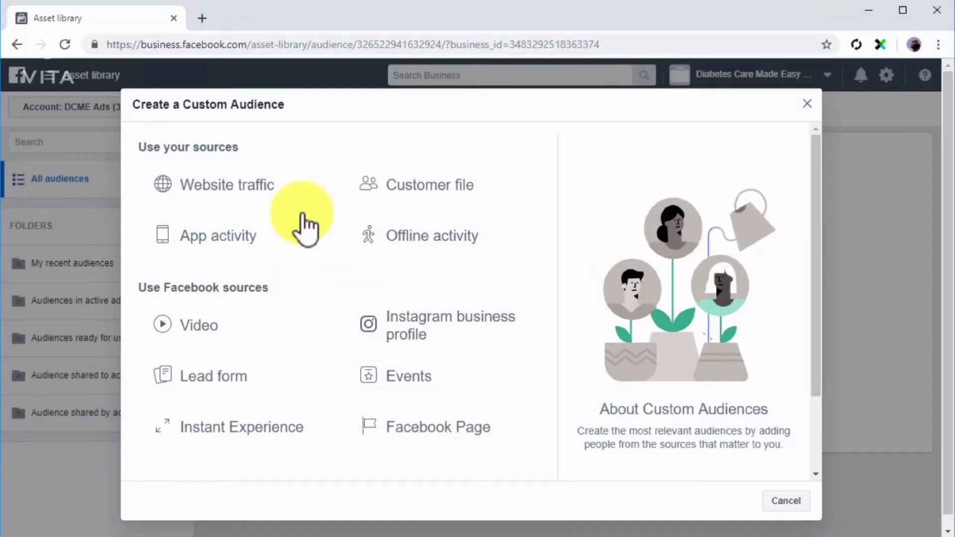
{"action": "left_click", "coordinate": [277, 188]}
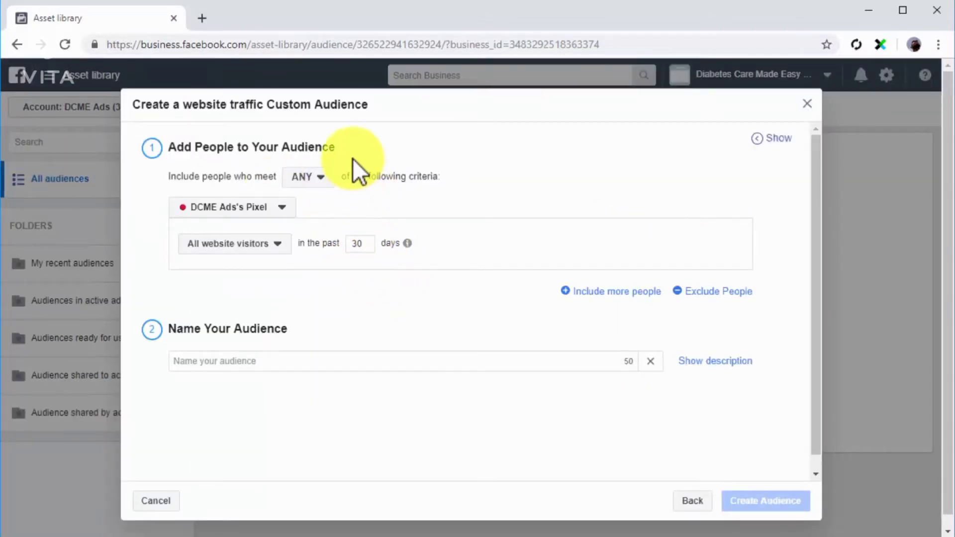
{"action": "left_click", "coordinate": [323, 178]}
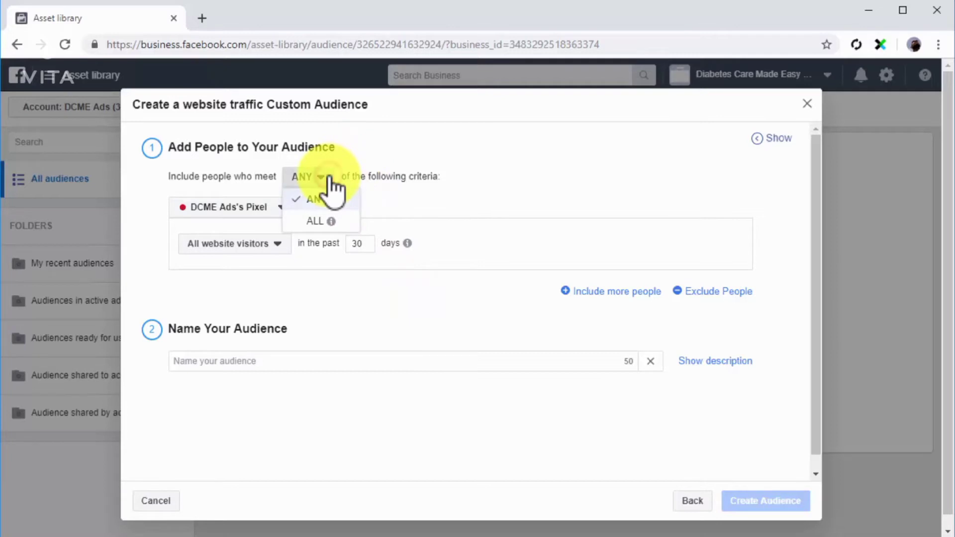
{"action": "mouse_move", "coordinate": [336, 200]}
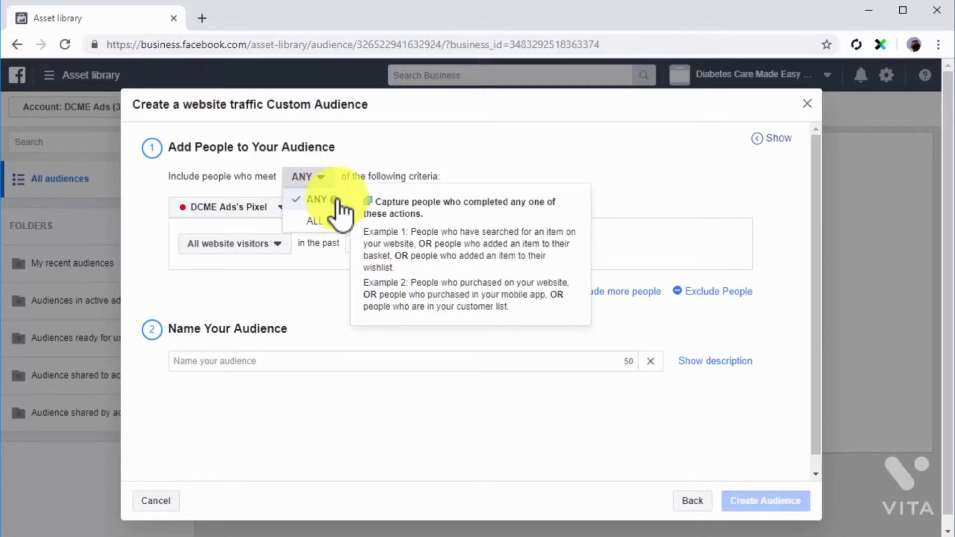
{"action": "mouse_move", "coordinate": [331, 224]}
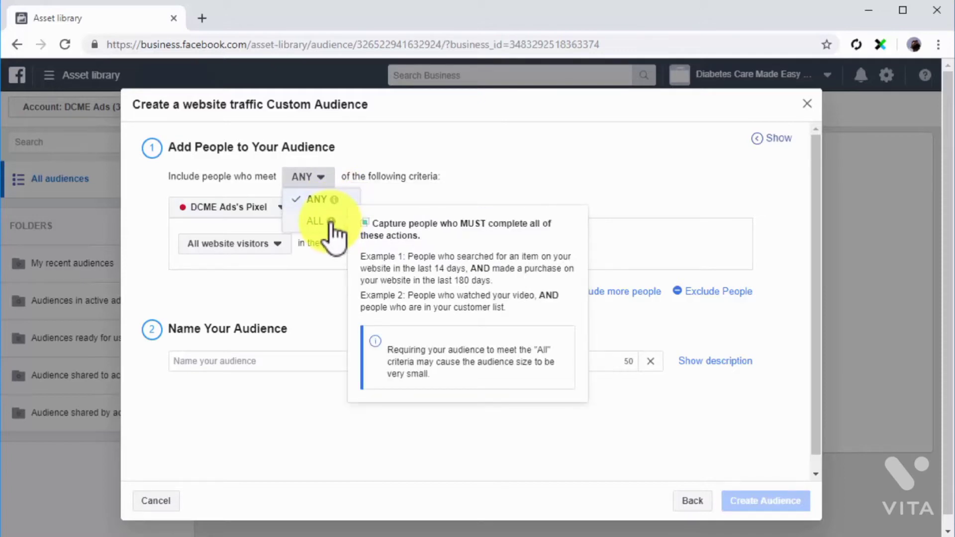
{"action": "left_click", "coordinate": [318, 200]}
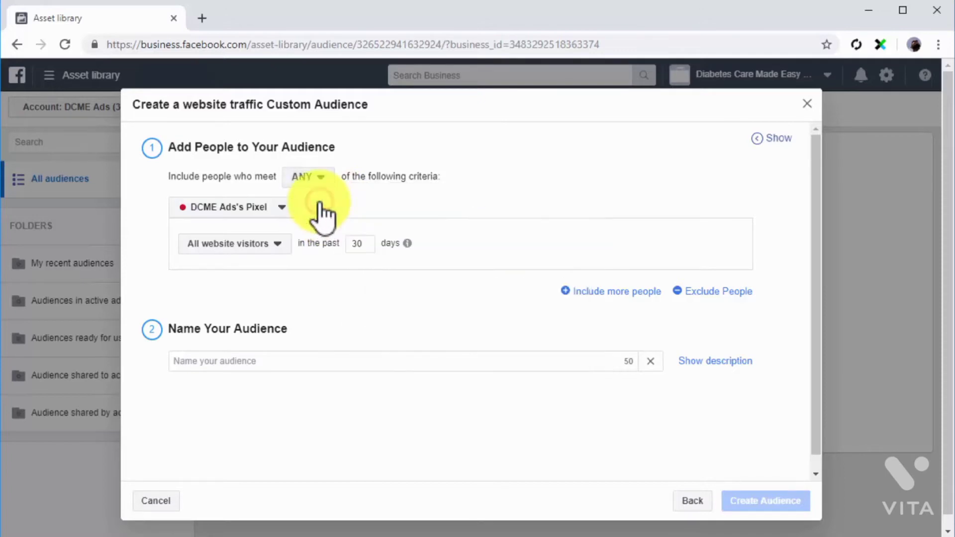
{"action": "left_click", "coordinate": [291, 208]}
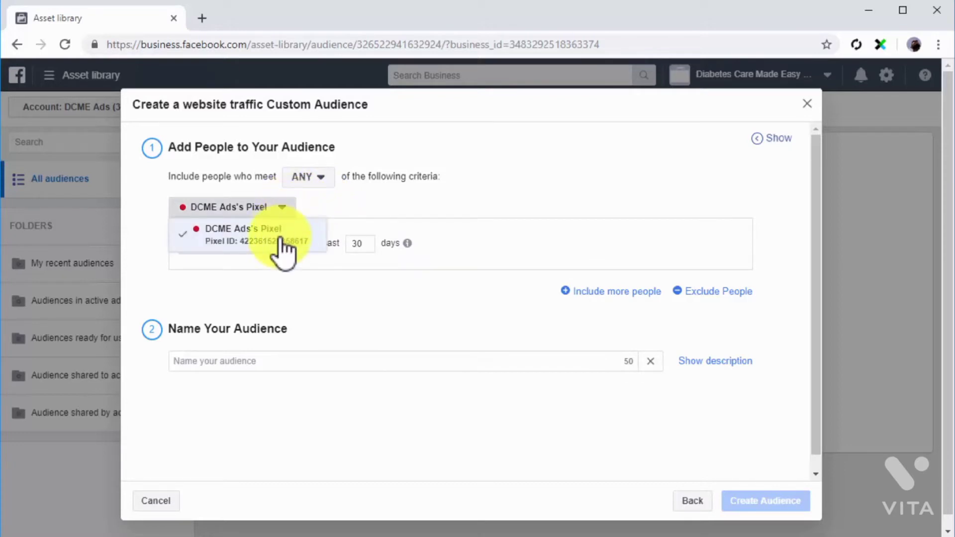
{"action": "left_click", "coordinate": [281, 239]}
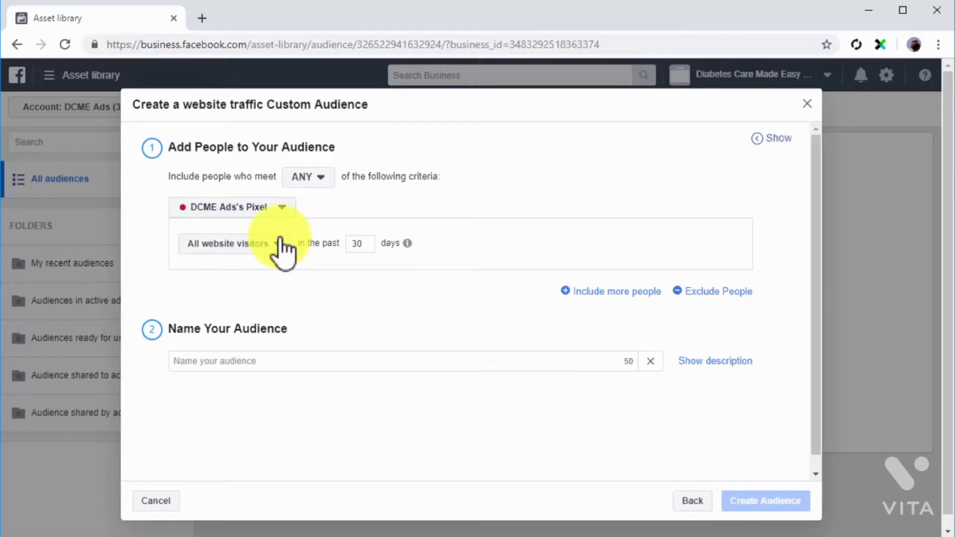
Try the specific web pages and time spent criteria for the included visitors, and return to All website visitors
{"action": "left_click", "coordinate": [280, 239]}
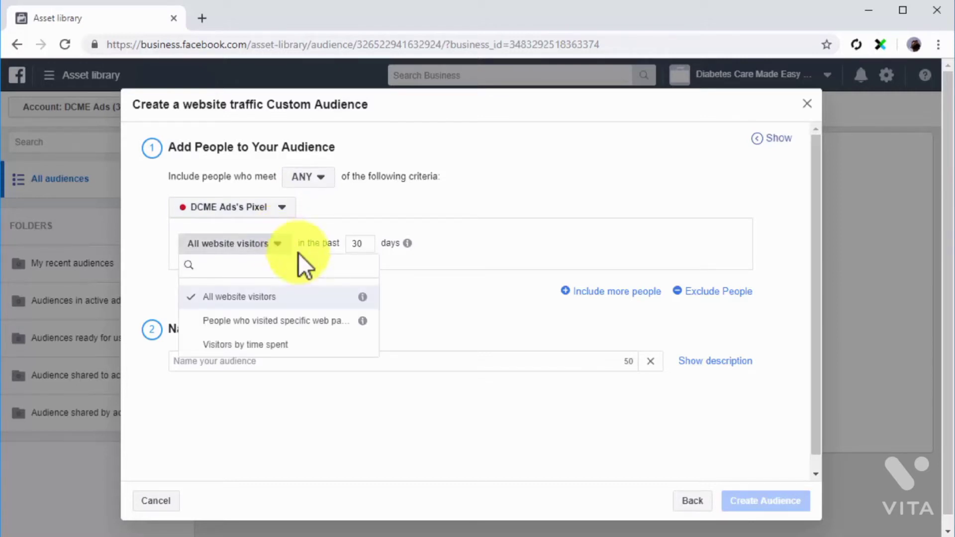
{"action": "left_click", "coordinate": [330, 320]}
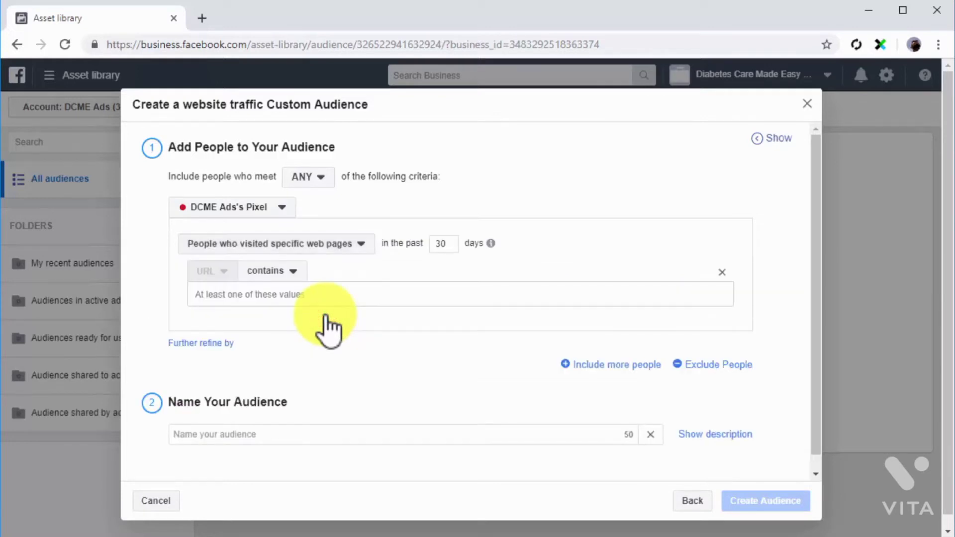
{"action": "left_click", "coordinate": [305, 294]}
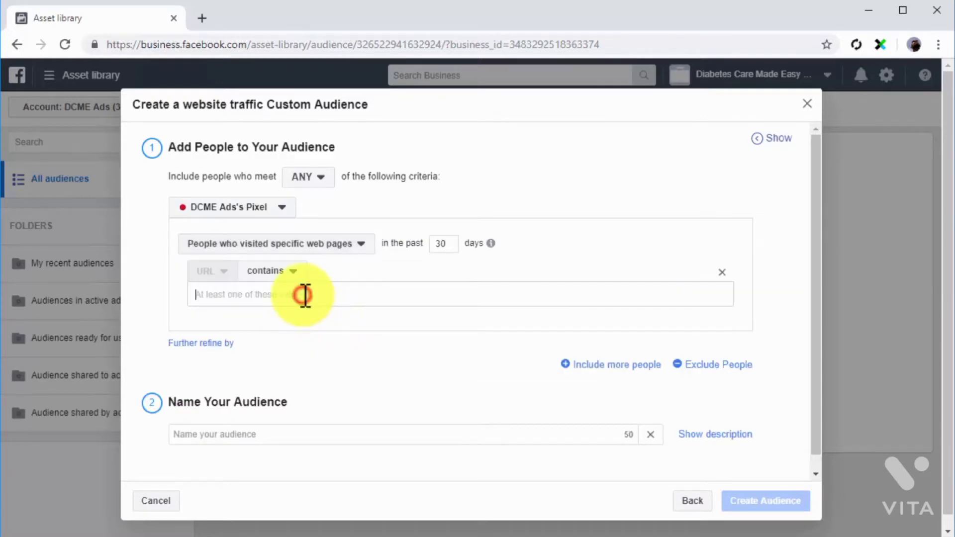
{"action": "left_click", "coordinate": [328, 247]}
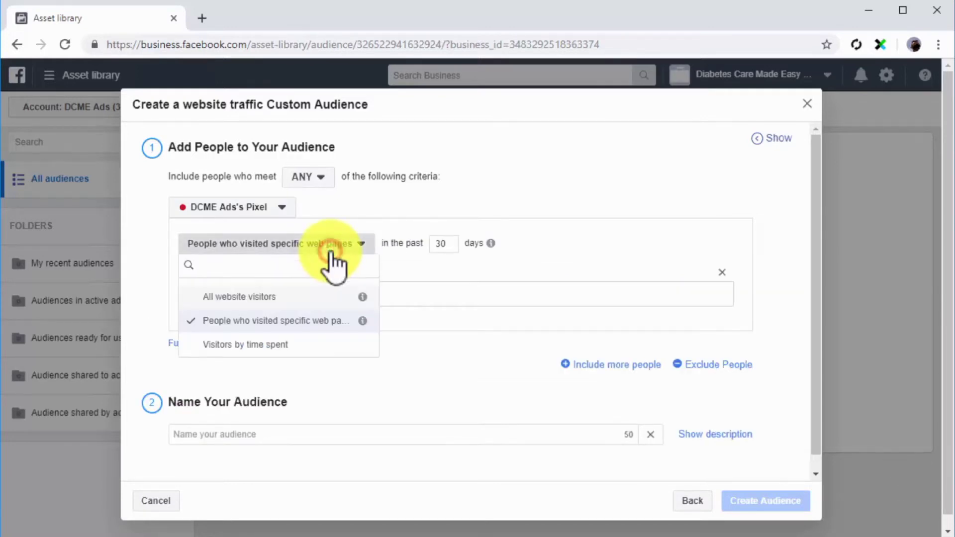
{"action": "left_click", "coordinate": [293, 341]}
{"action": "left_click", "coordinate": [357, 245]}
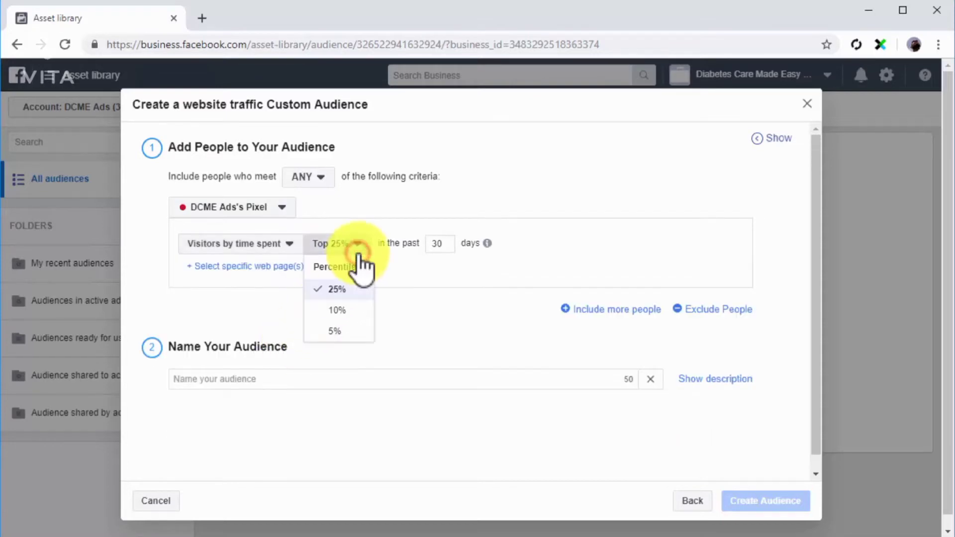
{"action": "left_click", "coordinate": [359, 251]}
{"action": "left_click", "coordinate": [284, 255]}
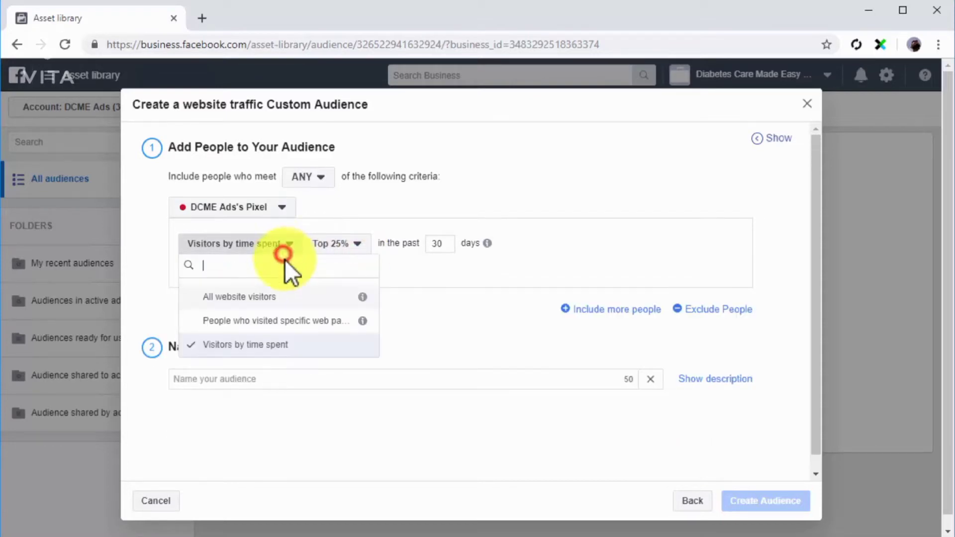
{"action": "left_click", "coordinate": [294, 294]}
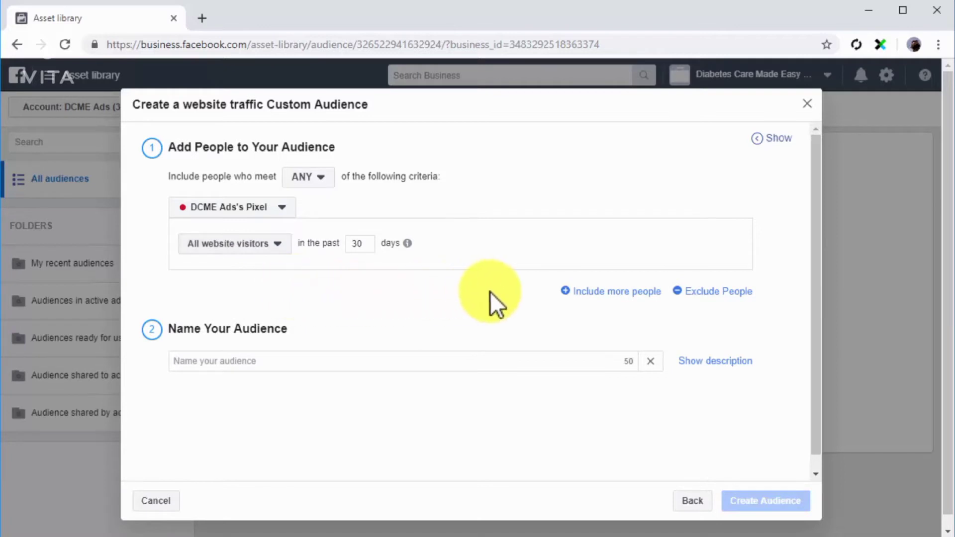
{"action": "left_click", "coordinate": [584, 291]}
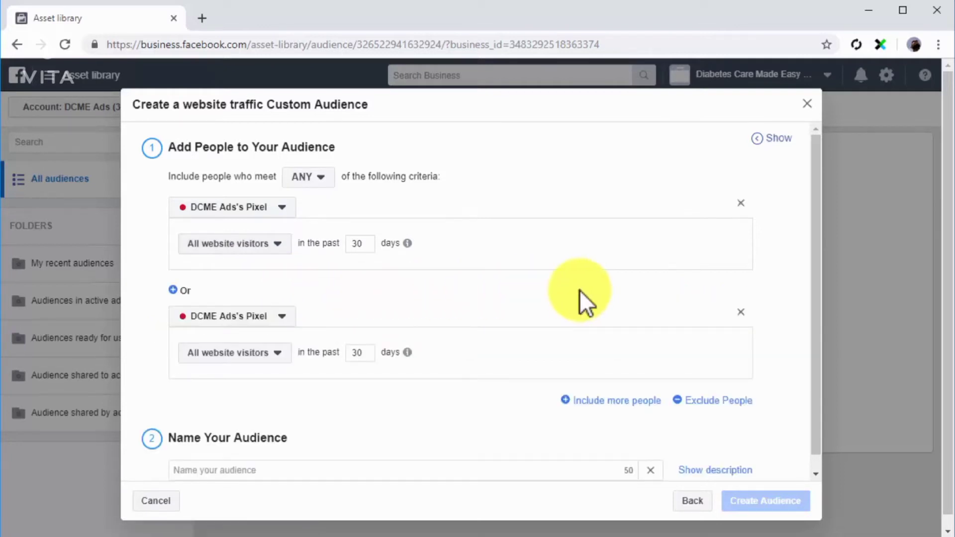
{"action": "left_click", "coordinate": [273, 355]}
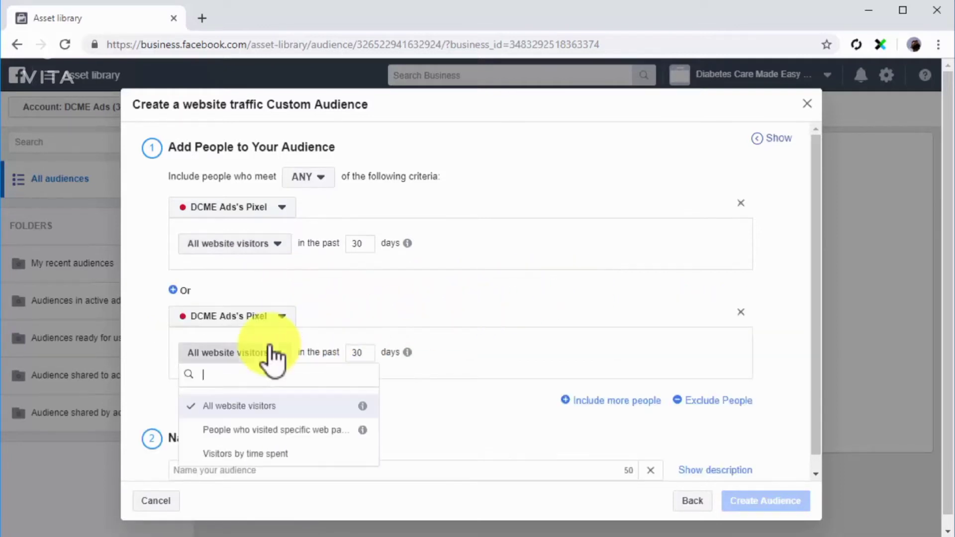
{"action": "left_click", "coordinate": [240, 453]}
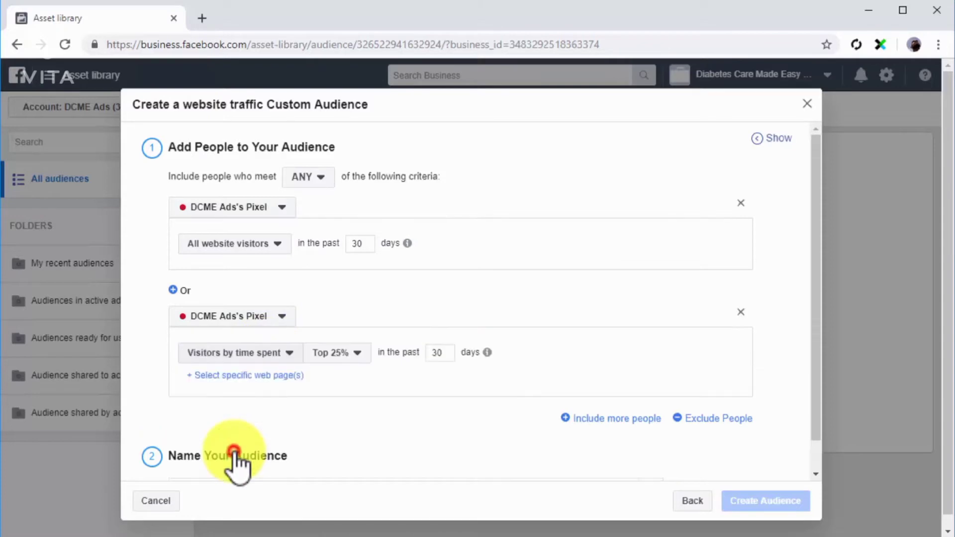
{"action": "left_click", "coordinate": [684, 417]}
{"action": "scroll", "coordinate": [366, 426], "scroll_direction": "down", "scroll_amount": 2}
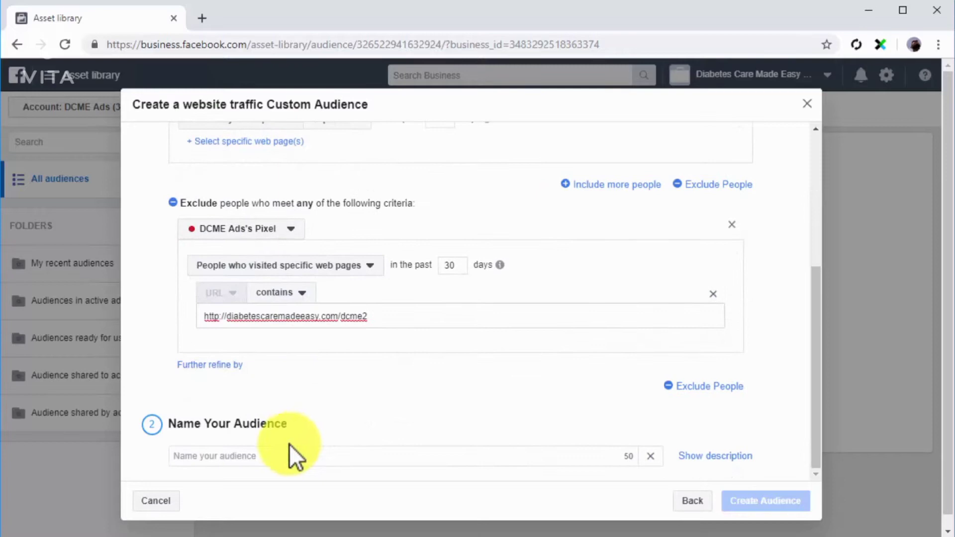
Name the website audience "Web Traffic" and create it
{"action": "left_click", "coordinate": [285, 463]}
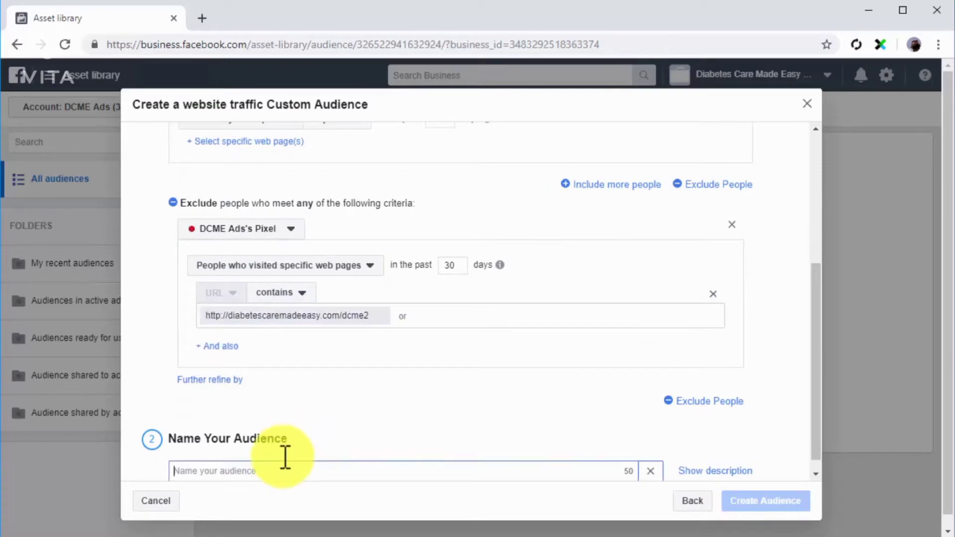
{"action": "type", "text": "Web Traffic"}
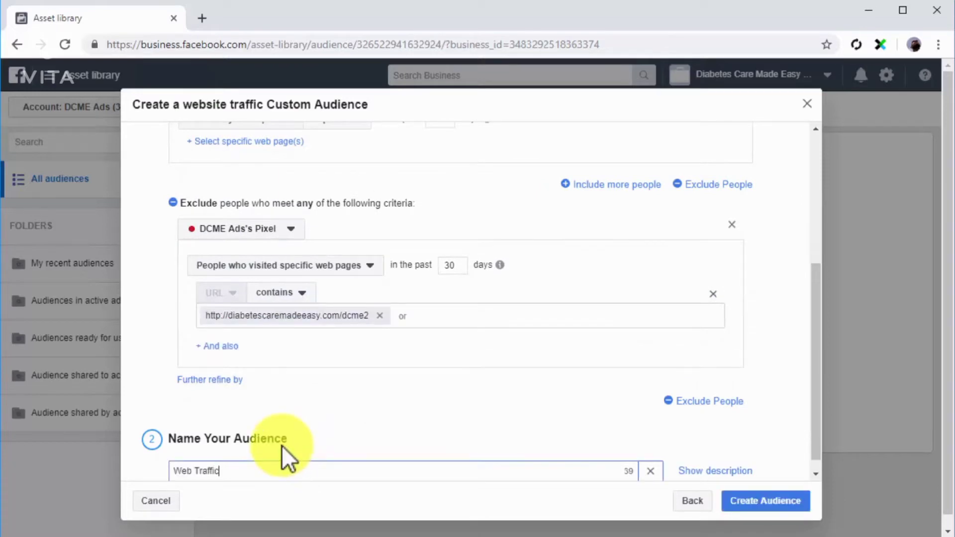
{"action": "left_click", "coordinate": [733, 500]}
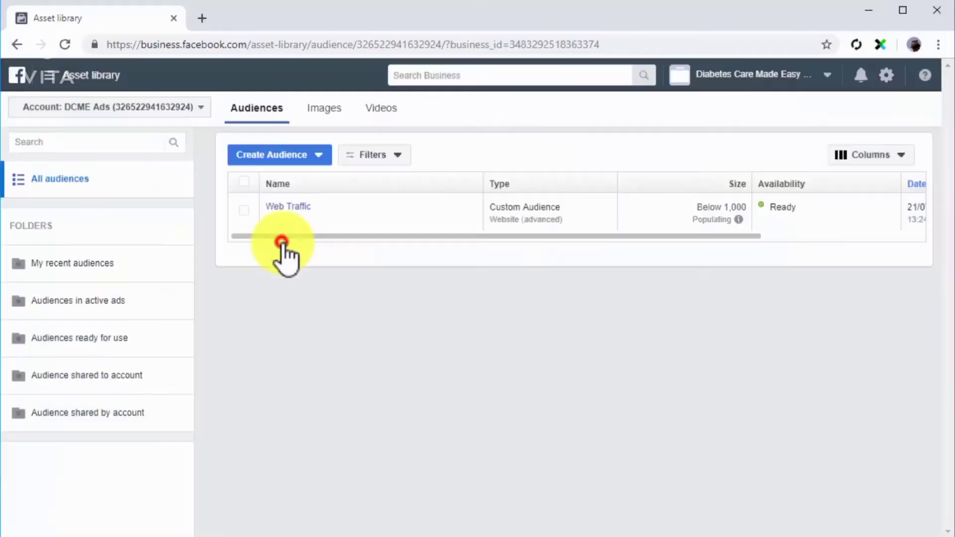
Start an app activity custom audience that matches ANY of the criteria for the app My New App
{"action": "left_click", "coordinate": [283, 243]}
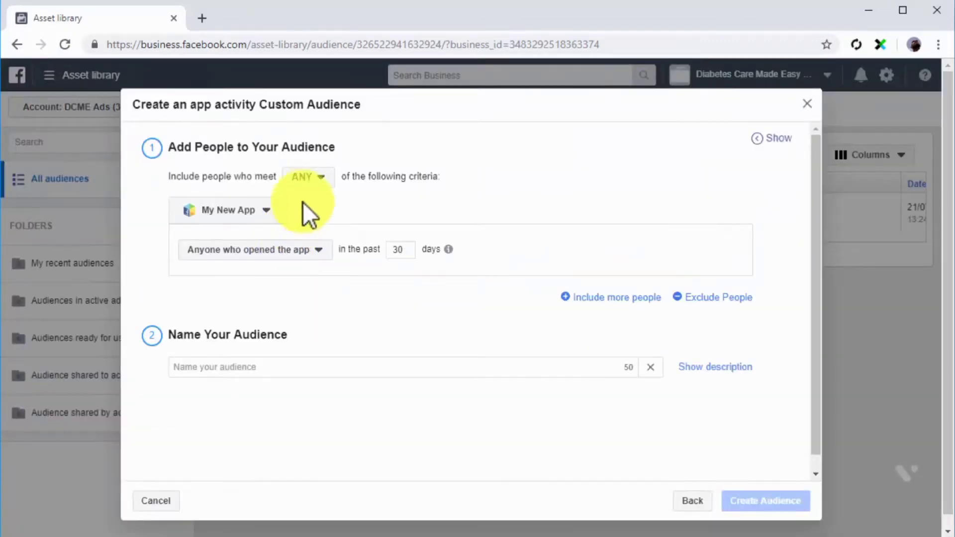
{"action": "left_click", "coordinate": [316, 178]}
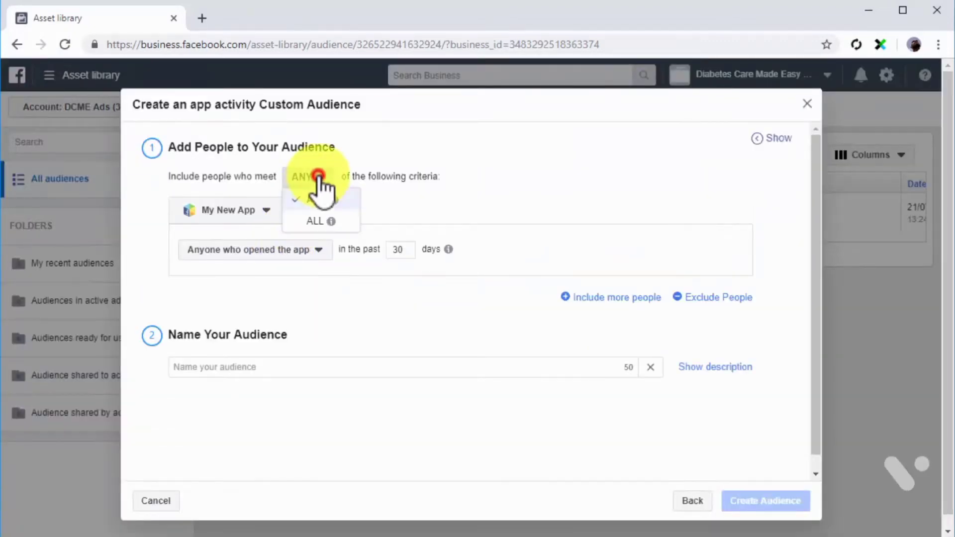
{"action": "left_click", "coordinate": [319, 198]}
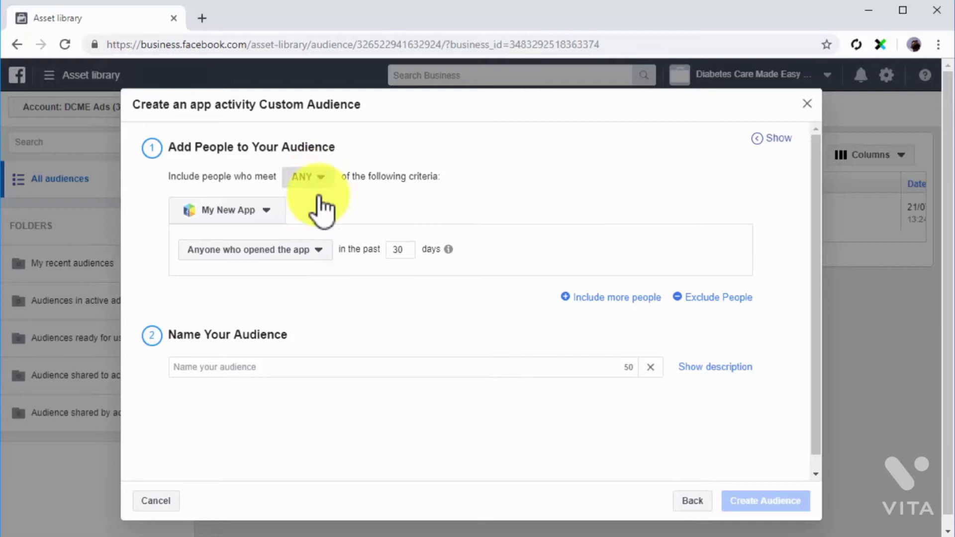
{"action": "left_click", "coordinate": [275, 218]}
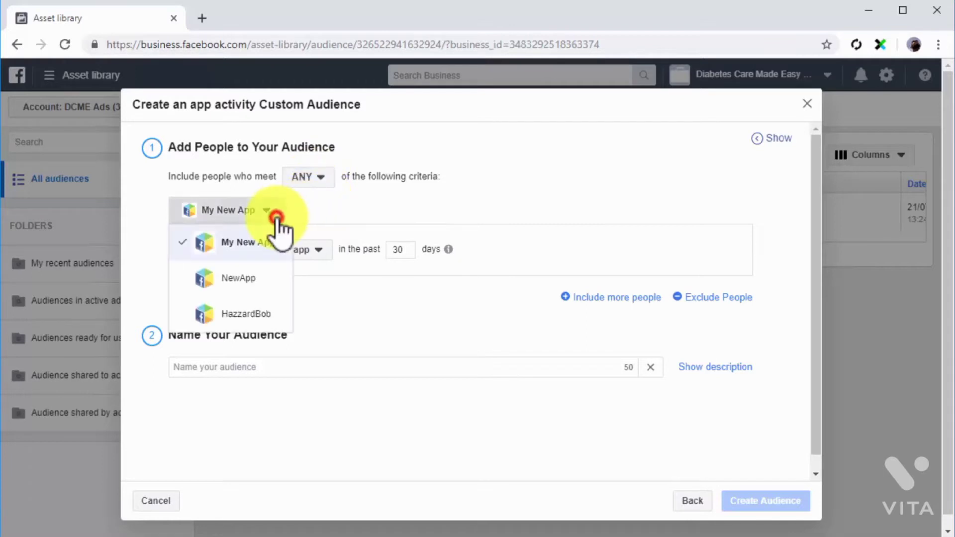
{"action": "left_click", "coordinate": [248, 242]}
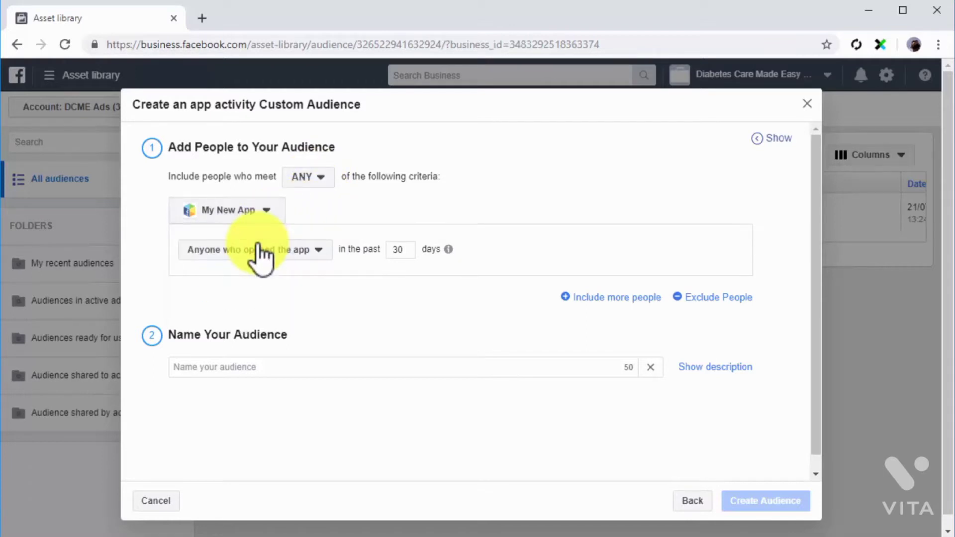
Try the most active users and purchase amount criteria, check the segment option's description, and return to Anyone who opened the app
{"action": "left_click", "coordinate": [324, 249]}
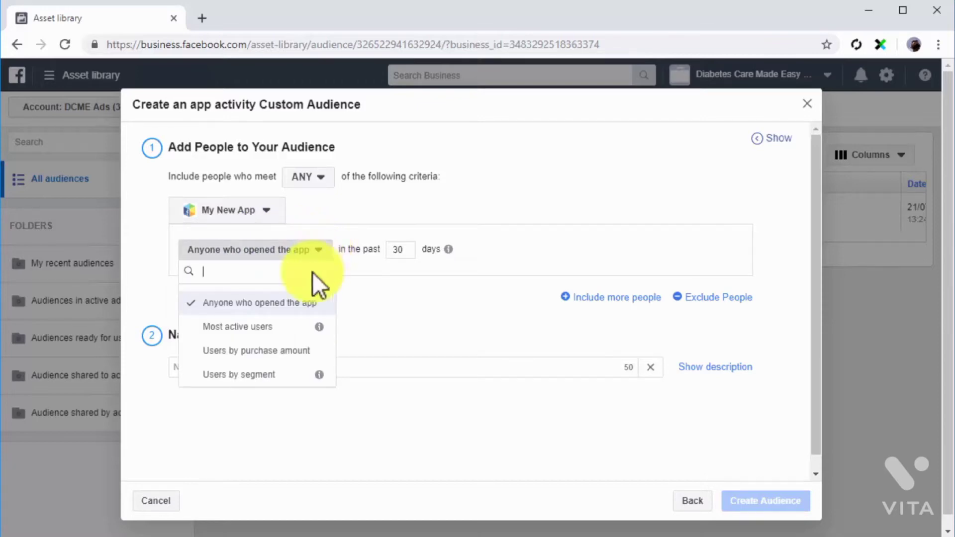
{"action": "left_click", "coordinate": [298, 327]}
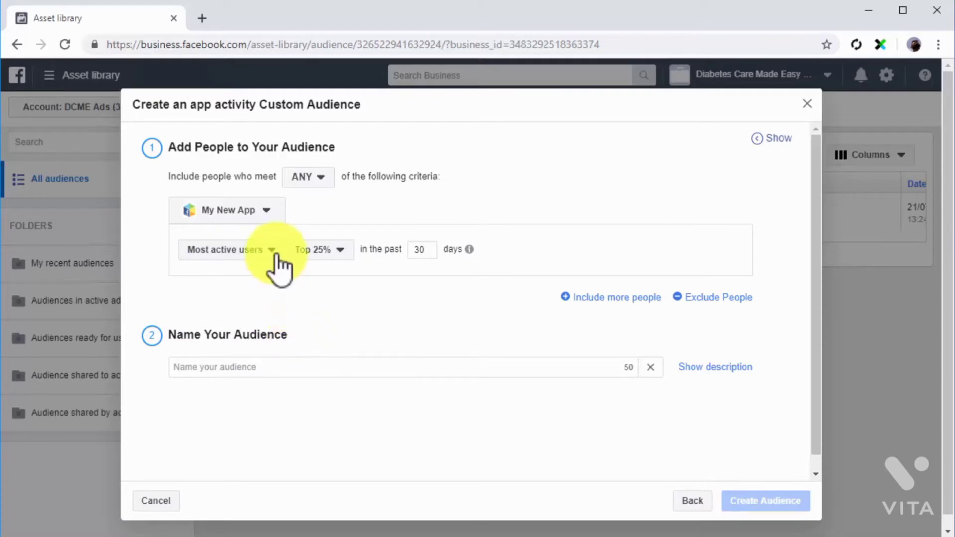
{"action": "left_click", "coordinate": [273, 253]}
{"action": "left_click", "coordinate": [289, 350]}
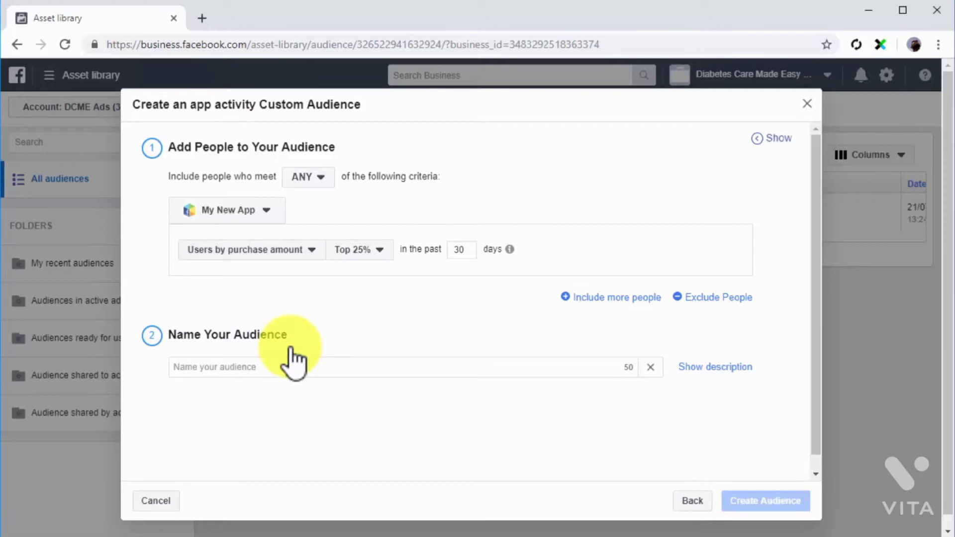
{"action": "left_click", "coordinate": [274, 251]}
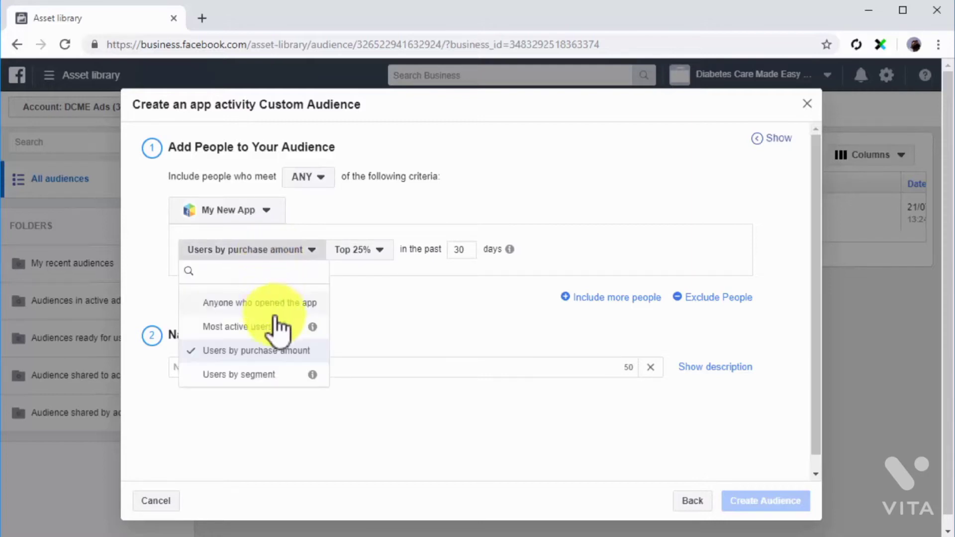
{"action": "mouse_move", "coordinate": [319, 375]}
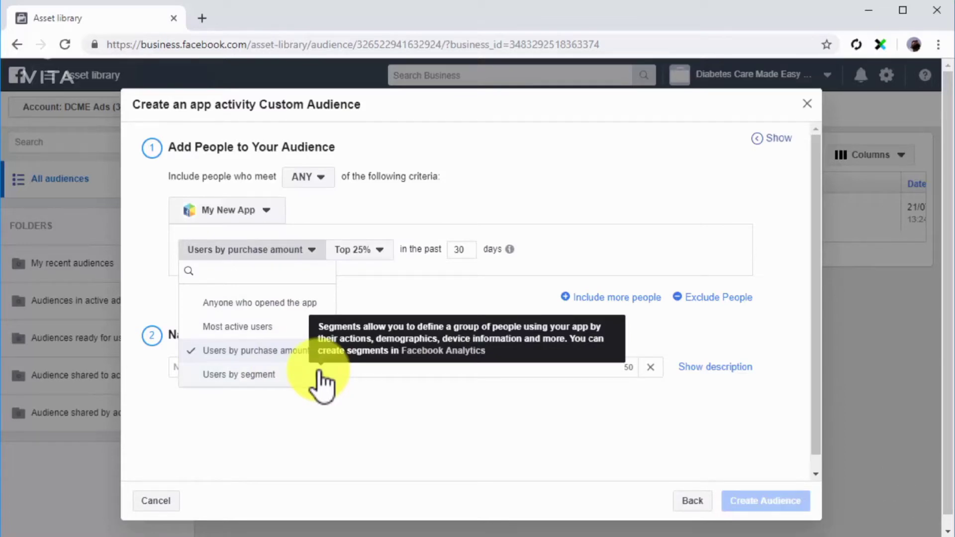
{"action": "left_click", "coordinate": [256, 302]}
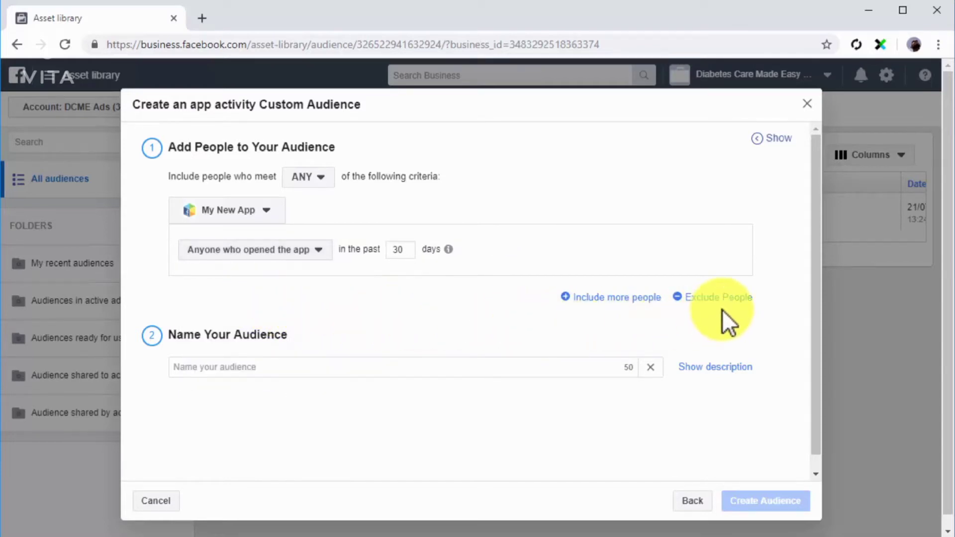
Name the app activity audience "My New App Users" and create it
{"action": "left_click", "coordinate": [570, 367]}
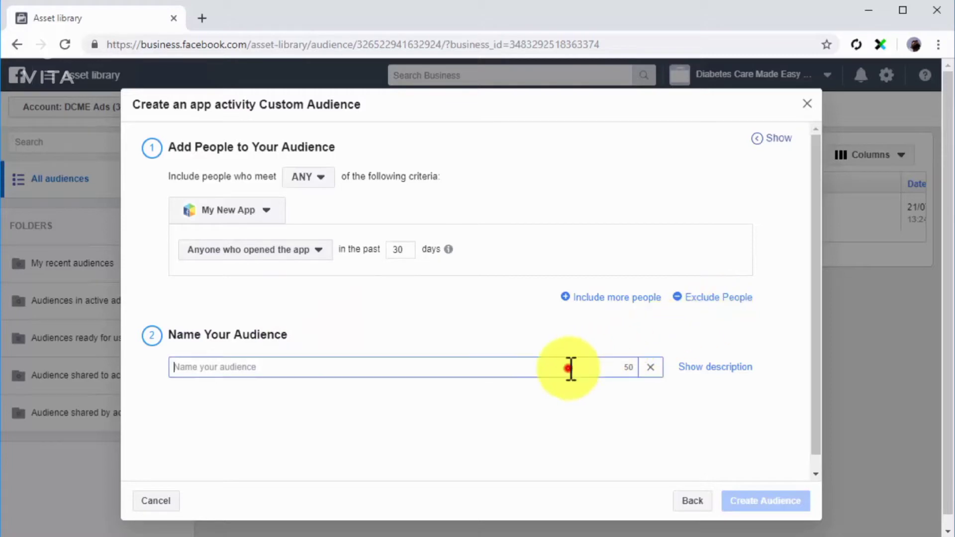
{"action": "type", "text": "My New App Users"}
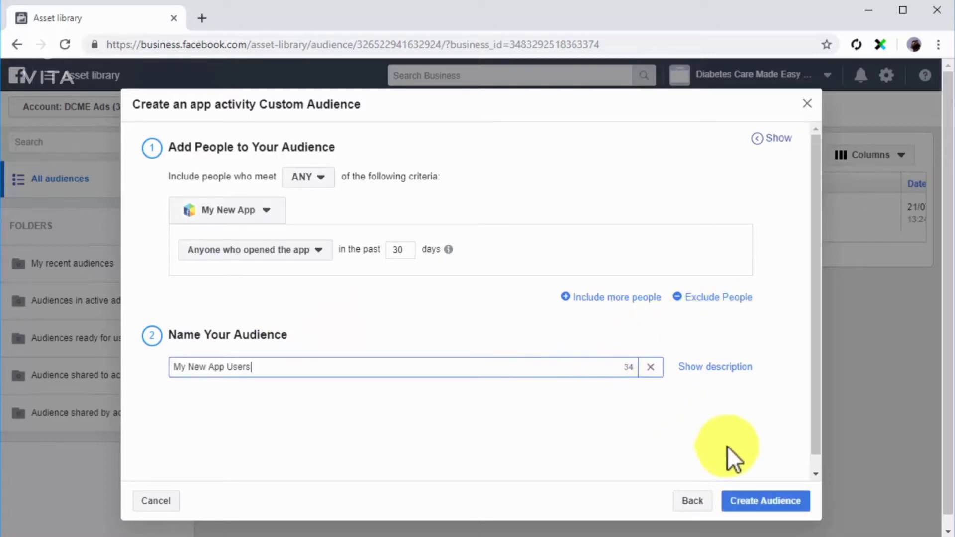
{"action": "left_click", "coordinate": [783, 502]}
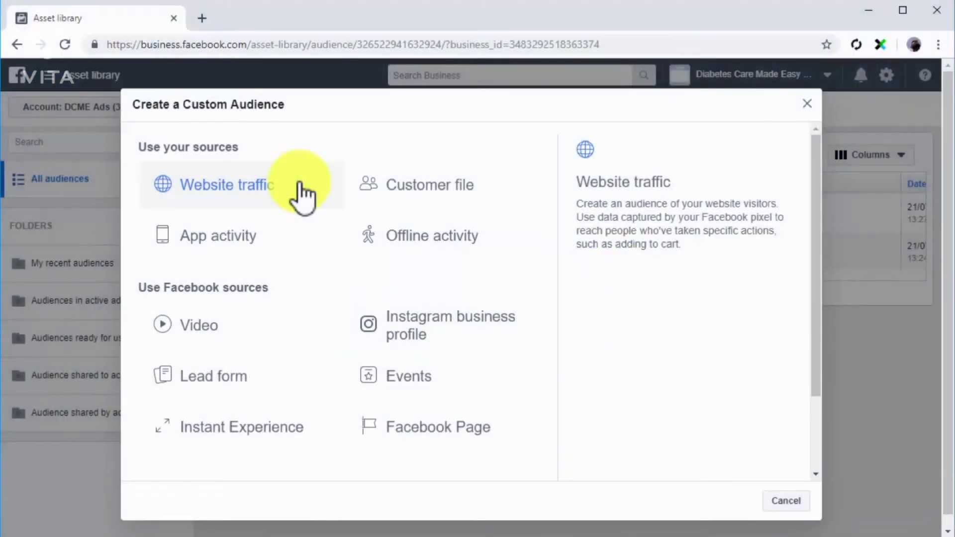
Start a customer file custom audience without LTV and set its original data source to Directly from customers
{"action": "left_click", "coordinate": [396, 195]}
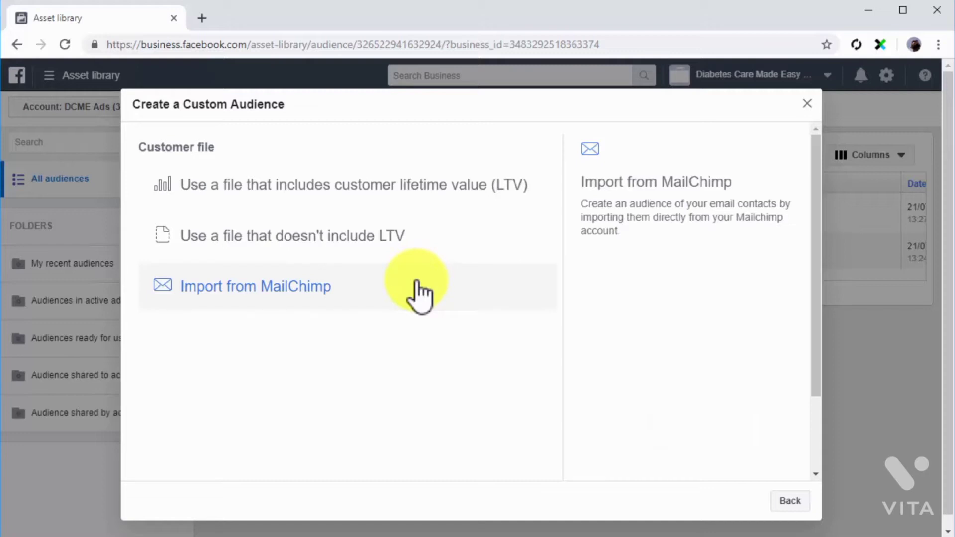
{"action": "left_click", "coordinate": [443, 254]}
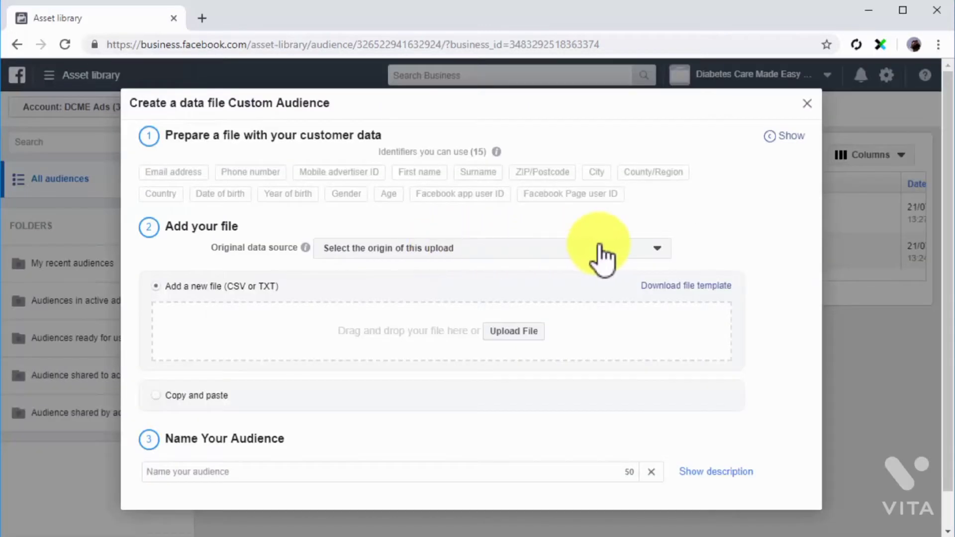
{"action": "left_click", "coordinate": [600, 247]}
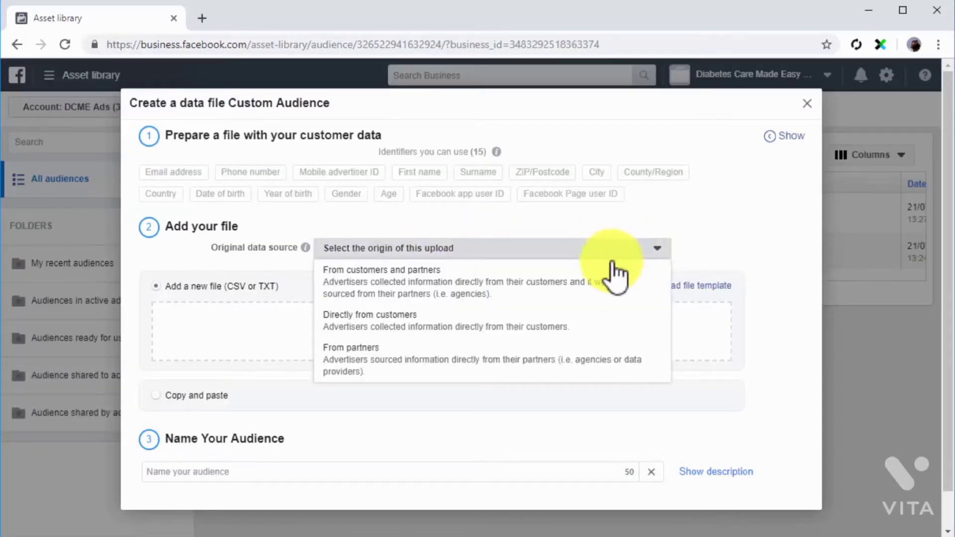
{"action": "left_click", "coordinate": [499, 315]}
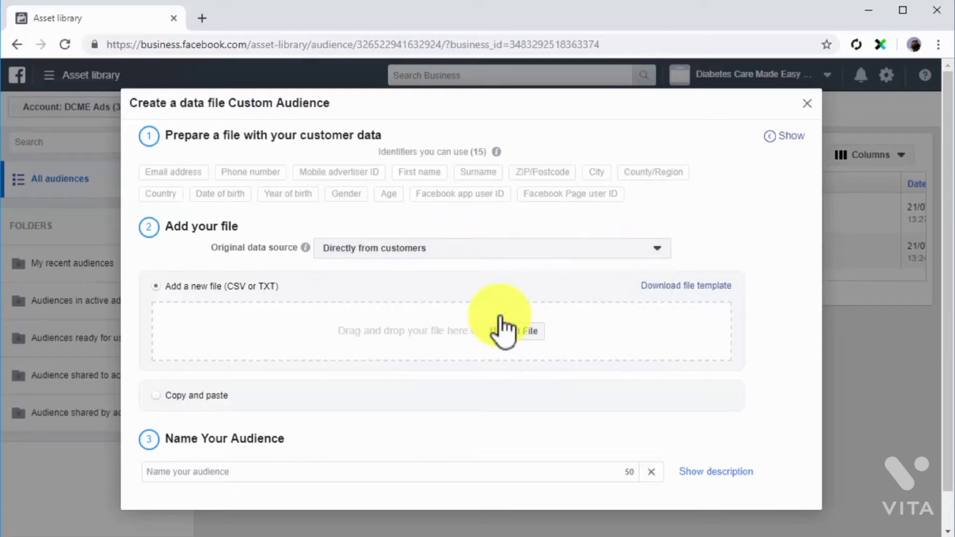
Add the file My Customer File.csv and name the audience "My Custom Customer File Audience"
{"action": "left_click", "coordinate": [508, 330]}
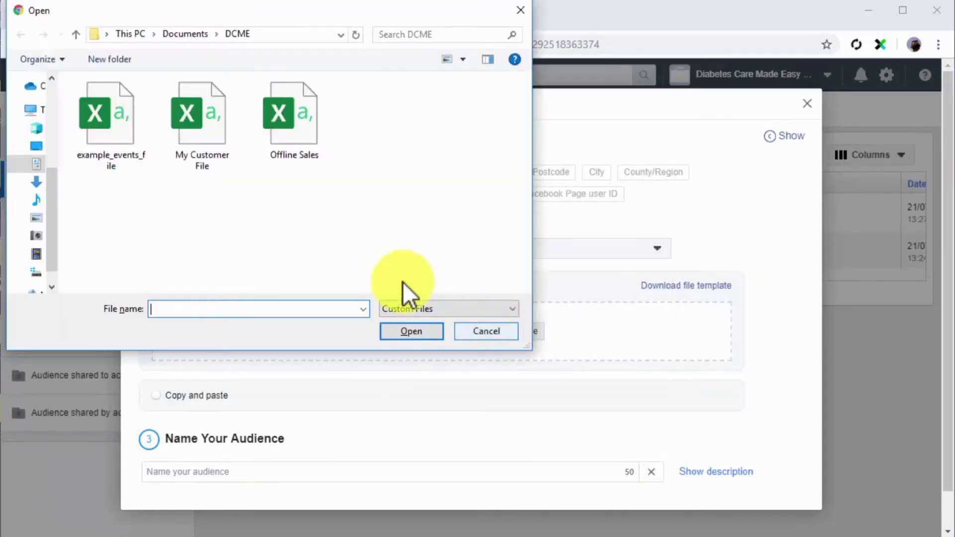
{"action": "double_click", "coordinate": [198, 137]}
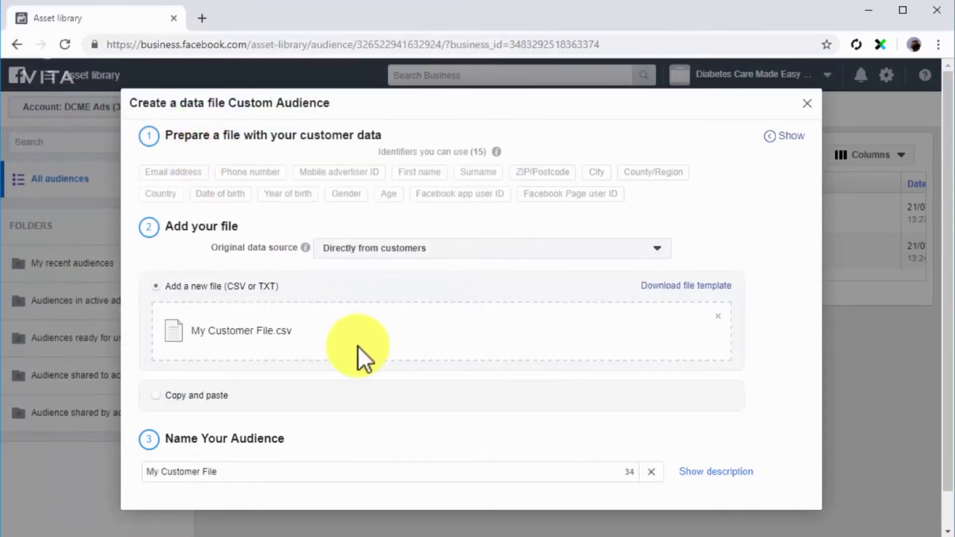
{"action": "scroll", "coordinate": [359, 354], "scroll_direction": "down", "scroll_amount": 1}
{"action": "left_click", "coordinate": [370, 440]}
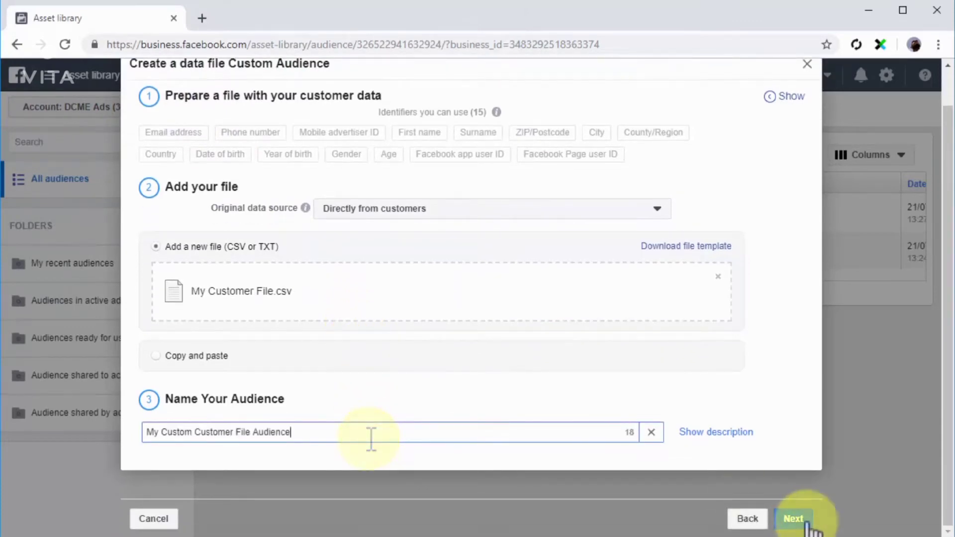
Review the column mapping of the customer file through to the end, then upload it and create the audience
{"action": "left_click", "coordinate": [806, 521]}
{"action": "left_click_drag", "start_coordinate": [756, 152], "coordinate": [738, 446]}
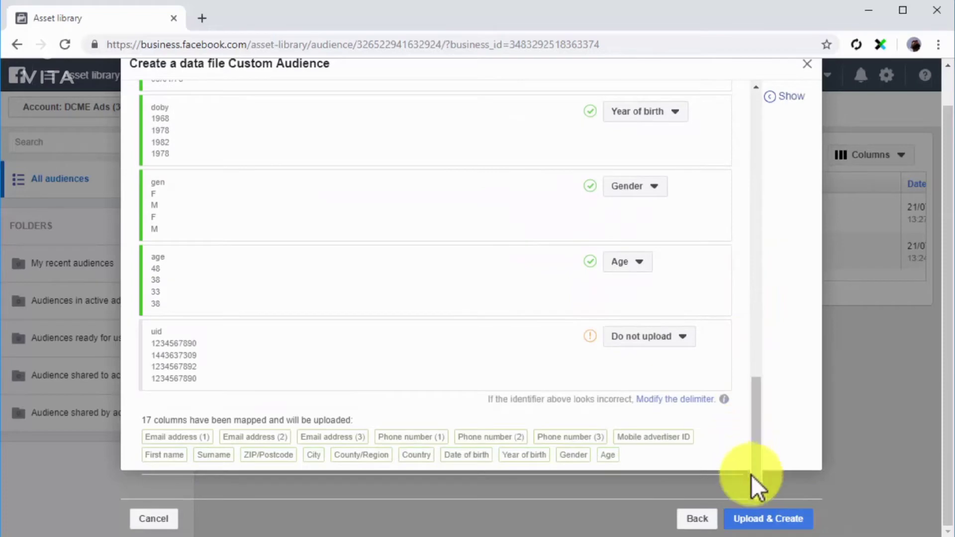
{"action": "left_click", "coordinate": [771, 519]}
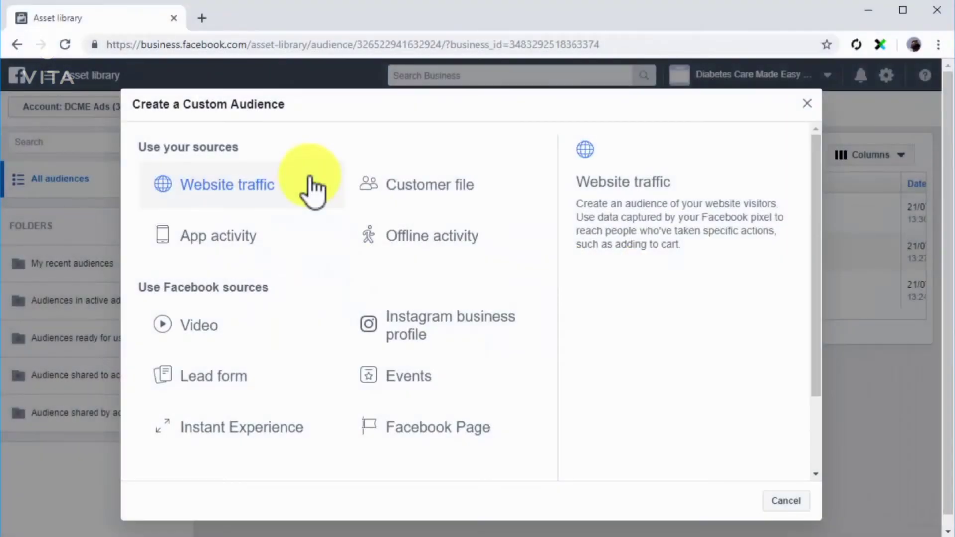
Start an offline activity audience matching ANY of the criteria, using the default DCME offline event set and People who interacted offline
{"action": "left_click", "coordinate": [387, 235]}
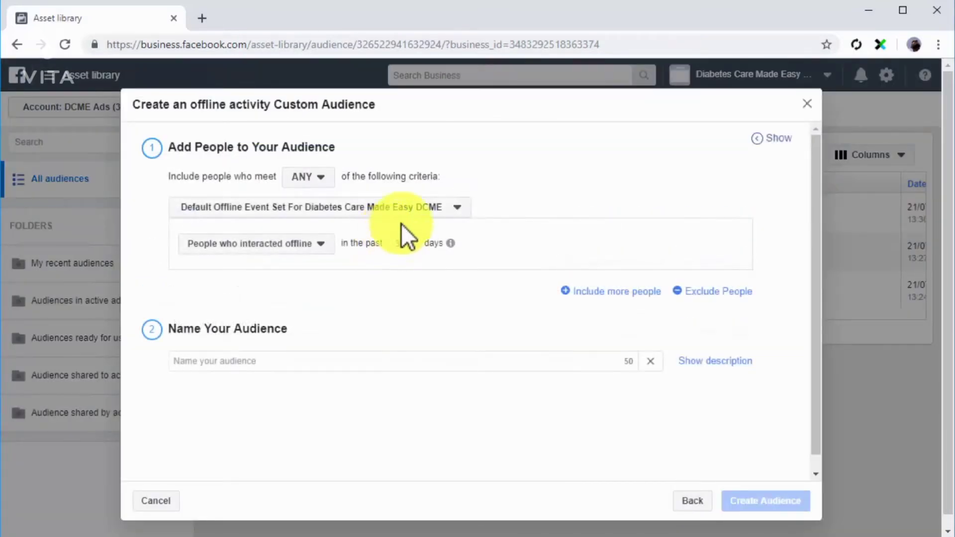
{"action": "left_click", "coordinate": [330, 182]}
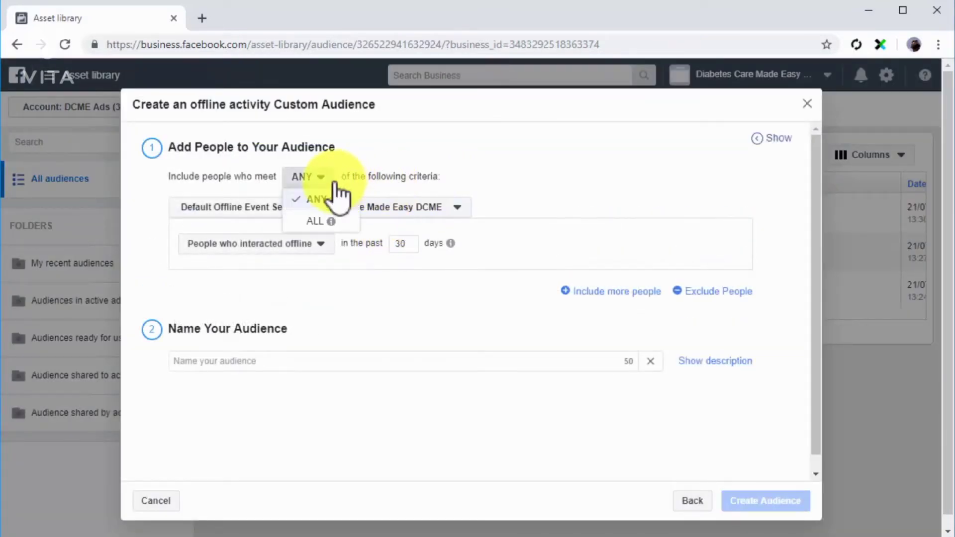
{"action": "left_click", "coordinate": [317, 200]}
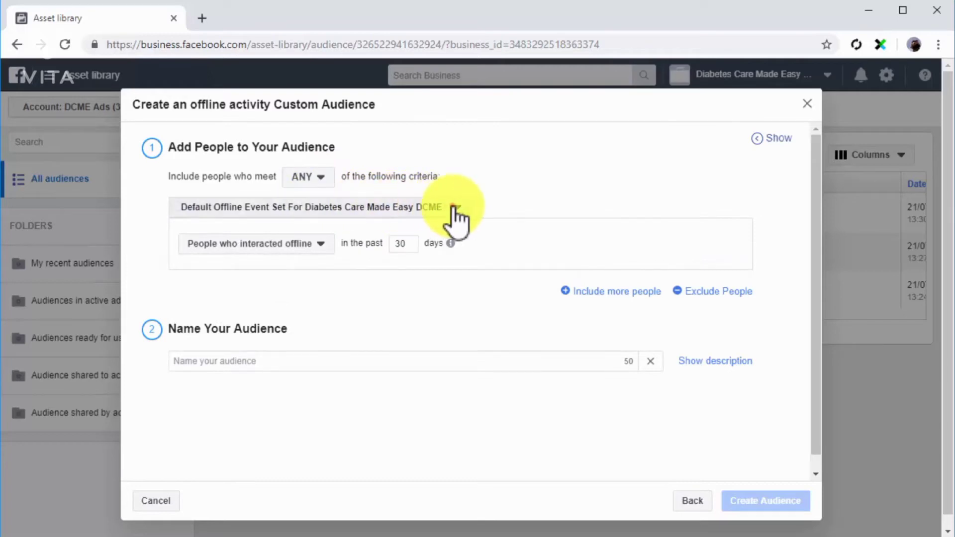
{"action": "left_click", "coordinate": [453, 207]}
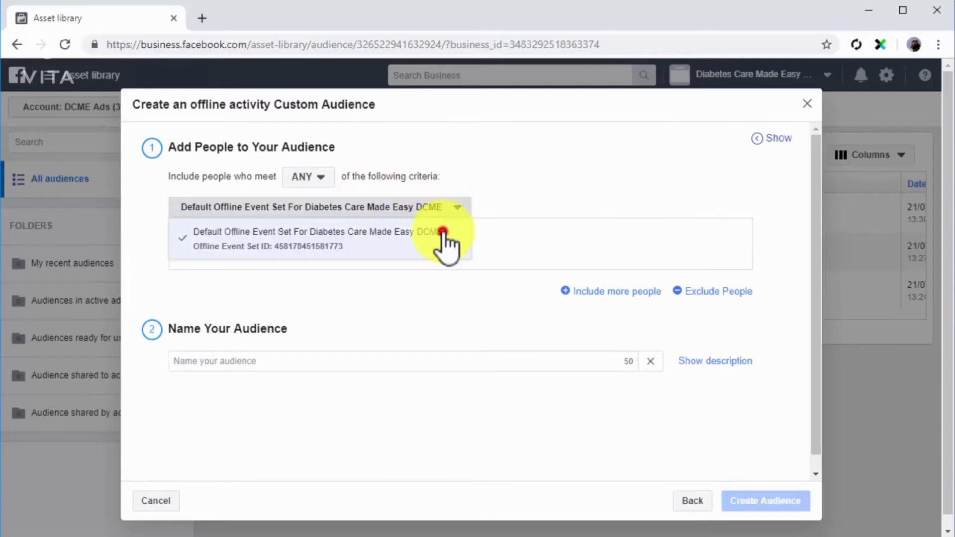
{"action": "left_click", "coordinate": [444, 236]}
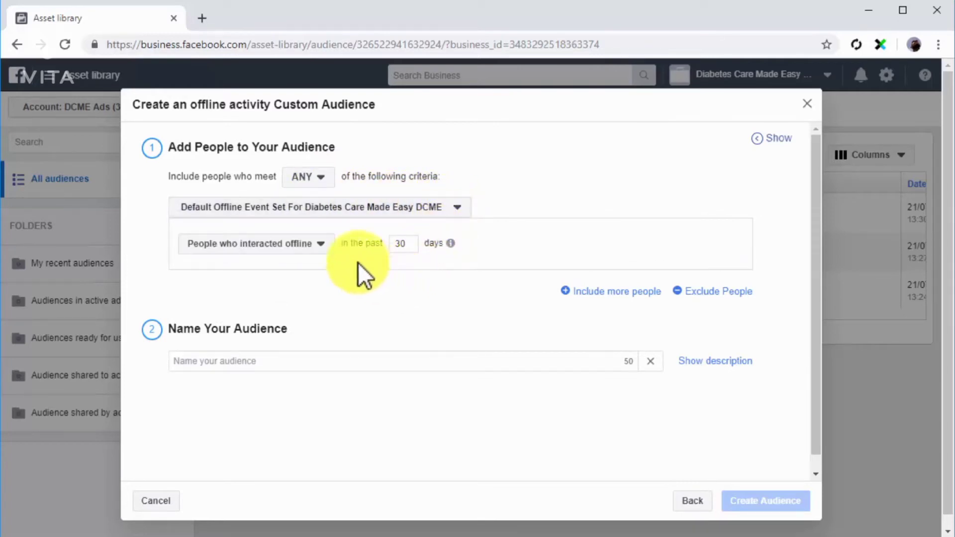
{"action": "left_click", "coordinate": [330, 248]}
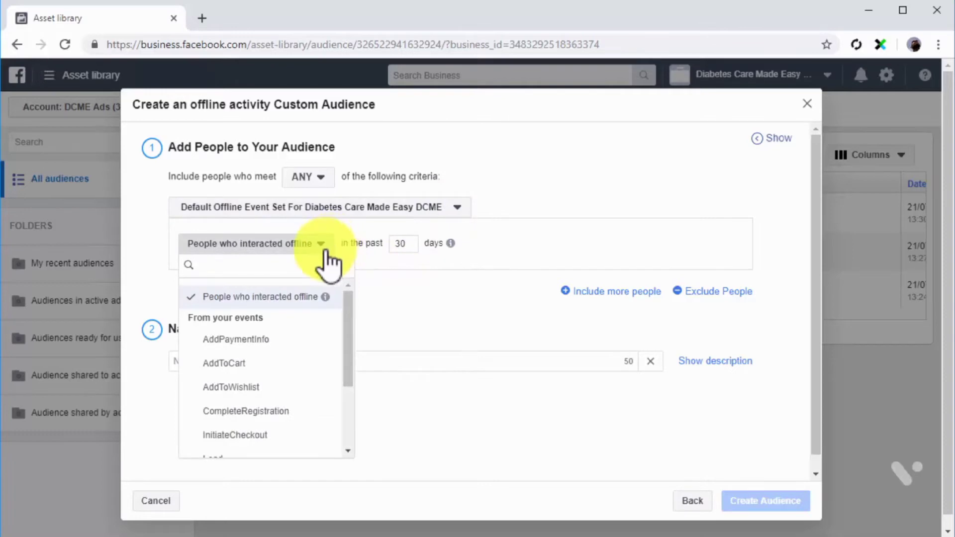
{"action": "left_click", "coordinate": [293, 304]}
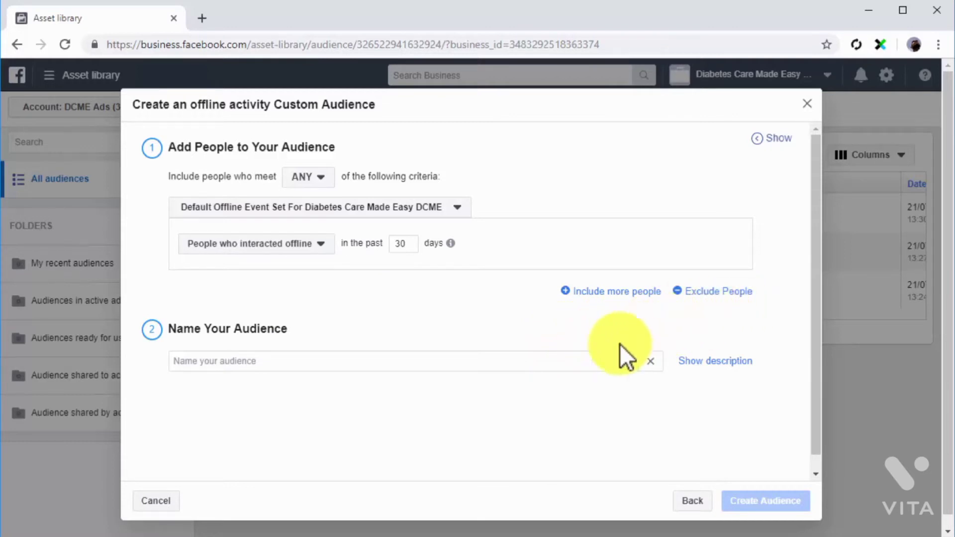
Name the offline activity audience "Offline Audience" and create it
{"action": "left_click", "coordinate": [587, 357]}
{"action": "type", "text": "Offline Audience"}
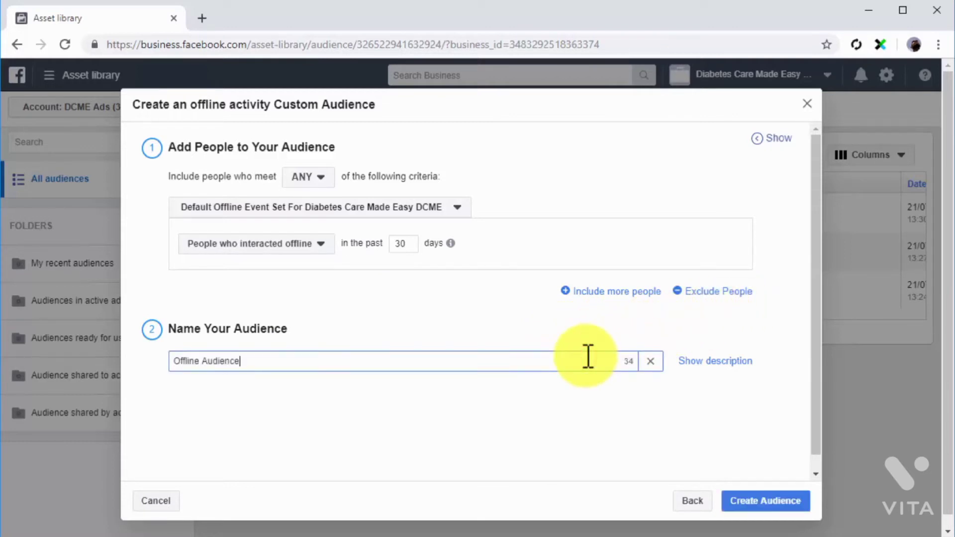
{"action": "left_click", "coordinate": [757, 500]}
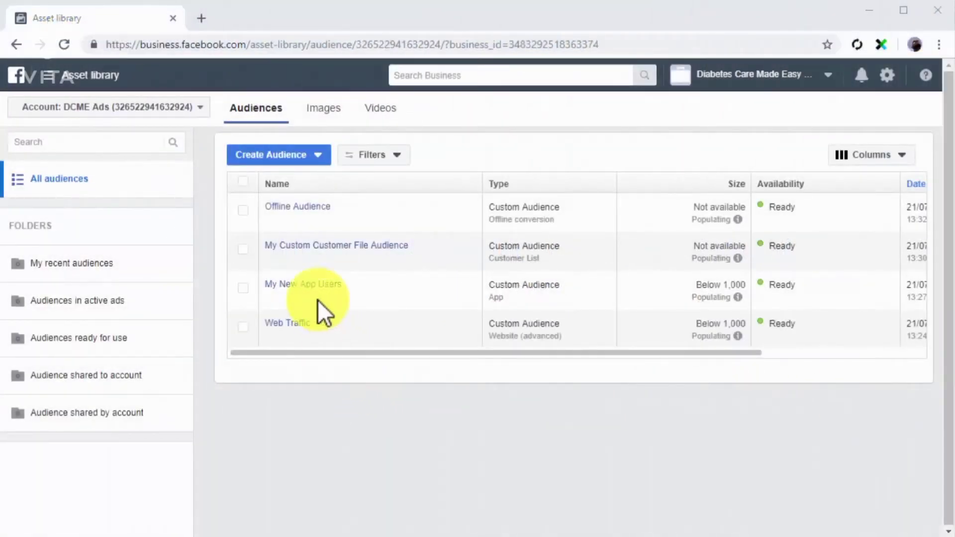
Start a video engagement custom audience of people who have watched at least 75% of the video
{"action": "left_click", "coordinate": [262, 157]}
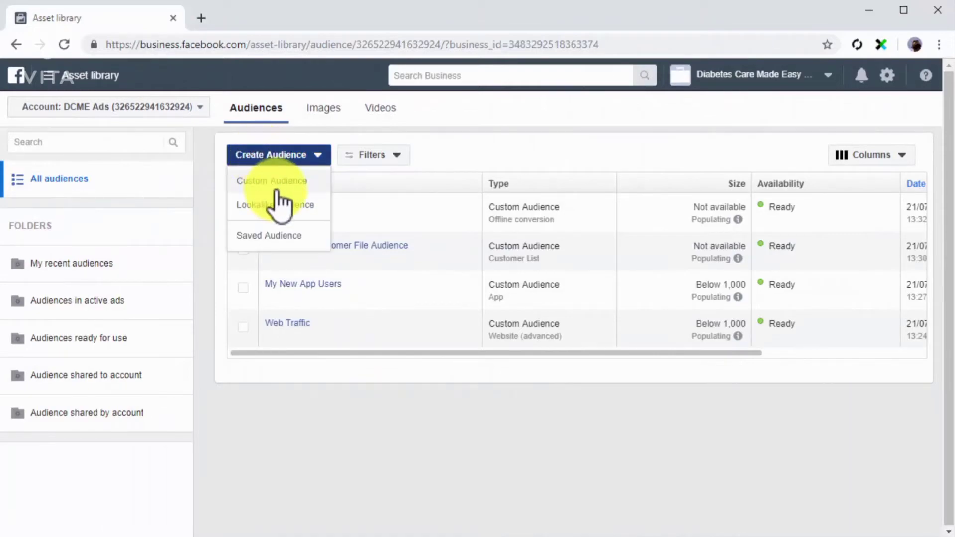
{"action": "left_click", "coordinate": [271, 184]}
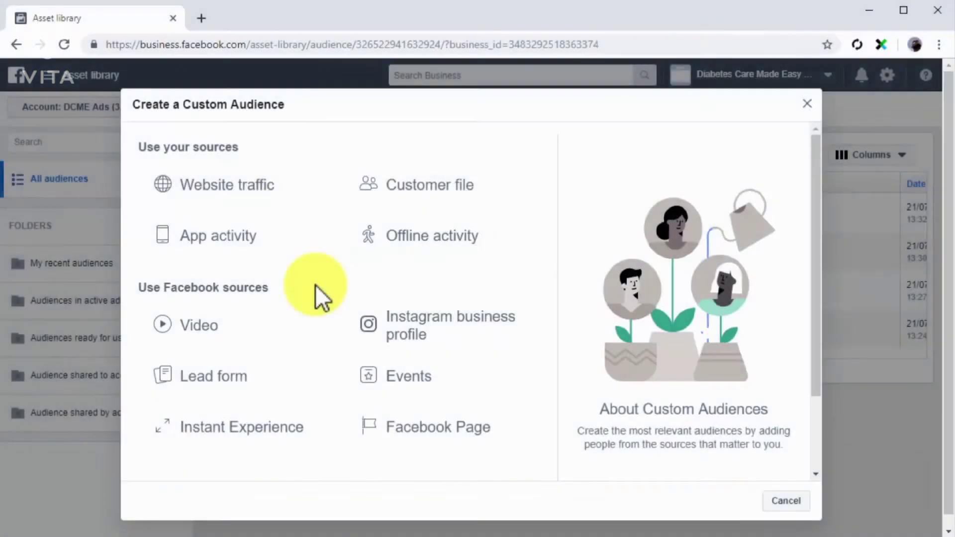
{"action": "left_click", "coordinate": [313, 326]}
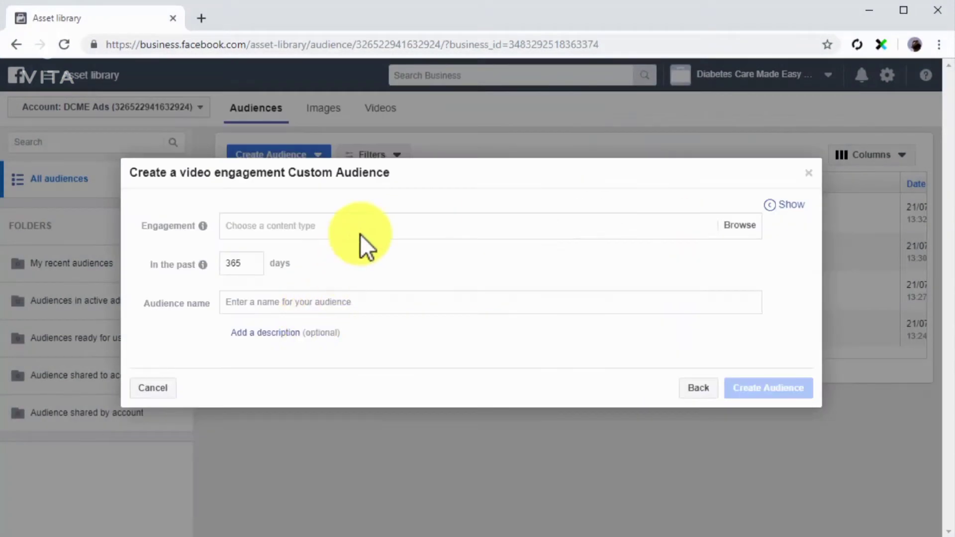
{"action": "left_click", "coordinate": [366, 228]}
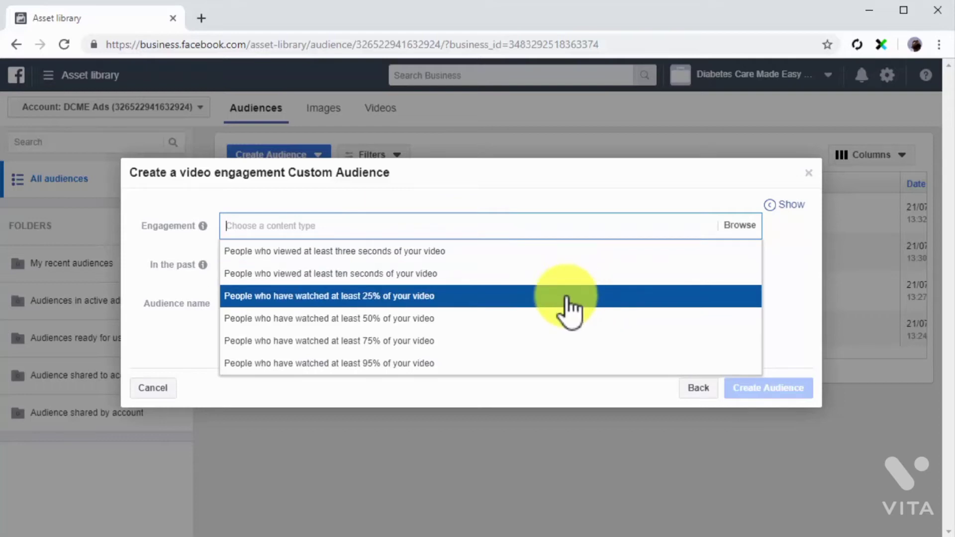
{"action": "left_click", "coordinate": [567, 342]}
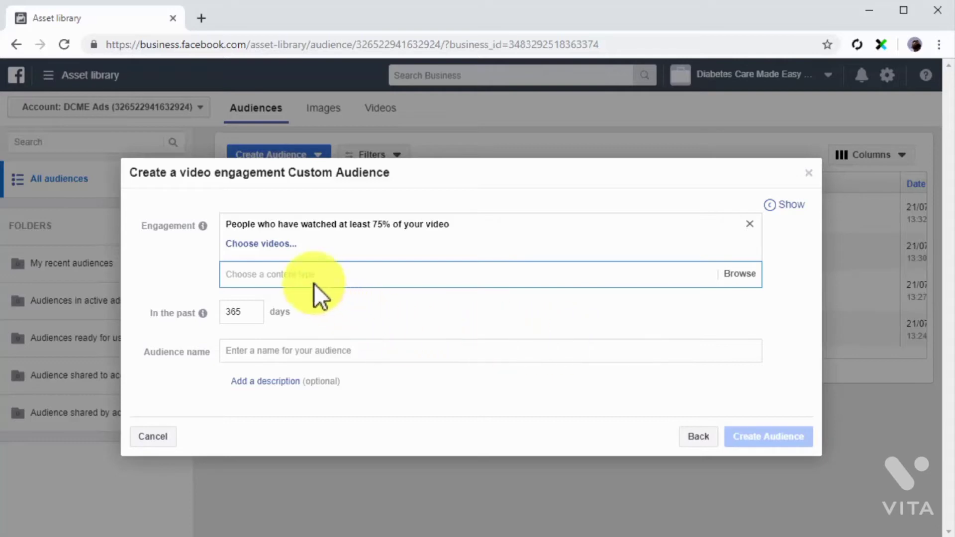
Choose the diabetes care tip video from the Diabetes Care Made Easy page as the engagement source
{"action": "left_click", "coordinate": [272, 247]}
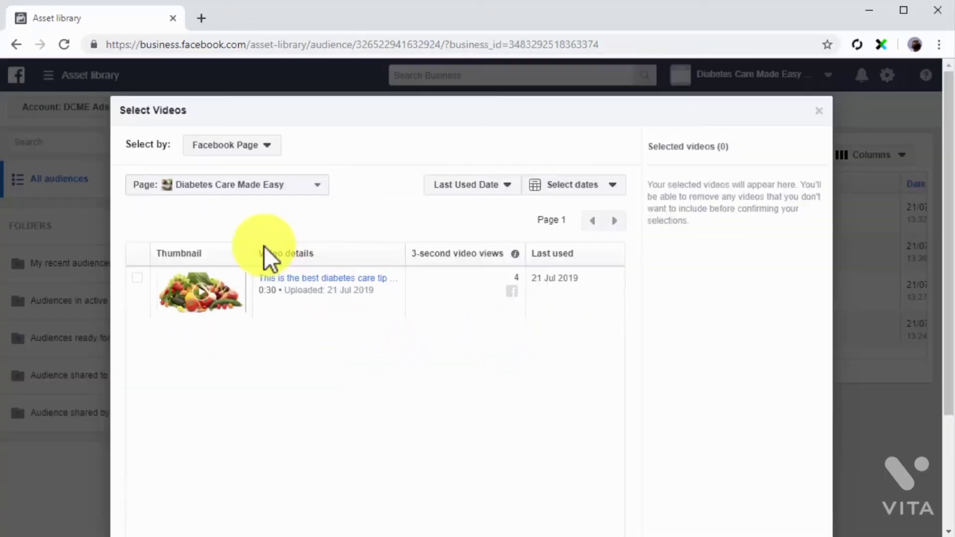
{"action": "left_click", "coordinate": [137, 278]}
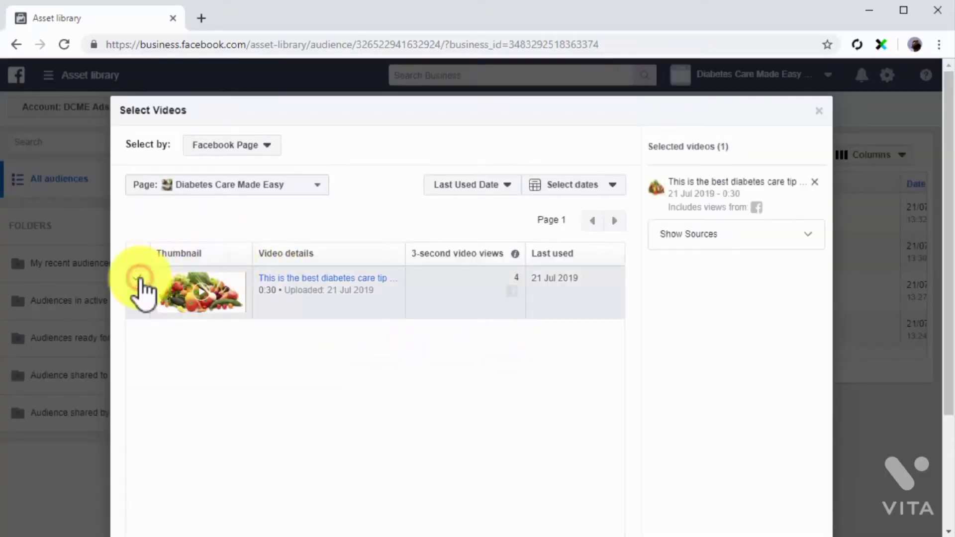
{"action": "scroll", "coordinate": [323, 298], "scroll_direction": "down", "scroll_amount": 3}
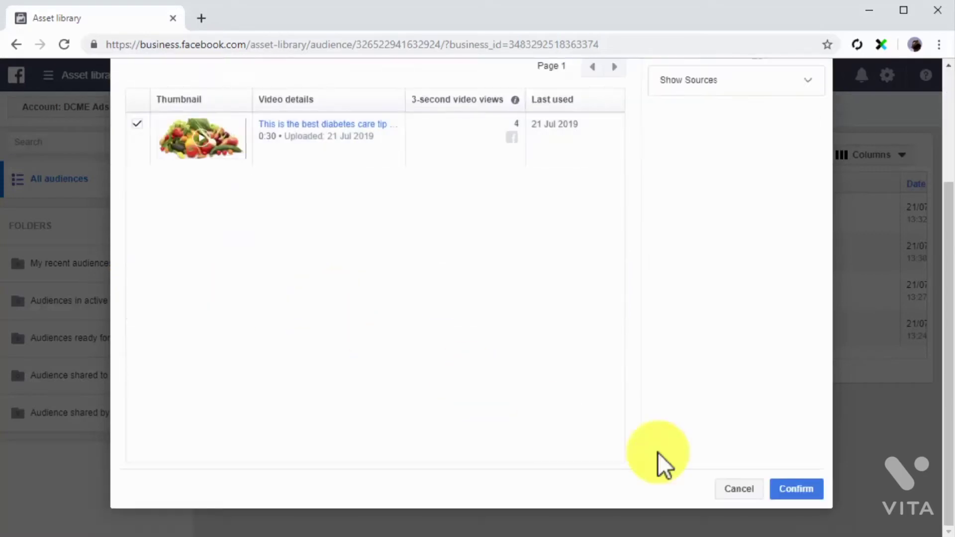
{"action": "left_click", "coordinate": [791, 481]}
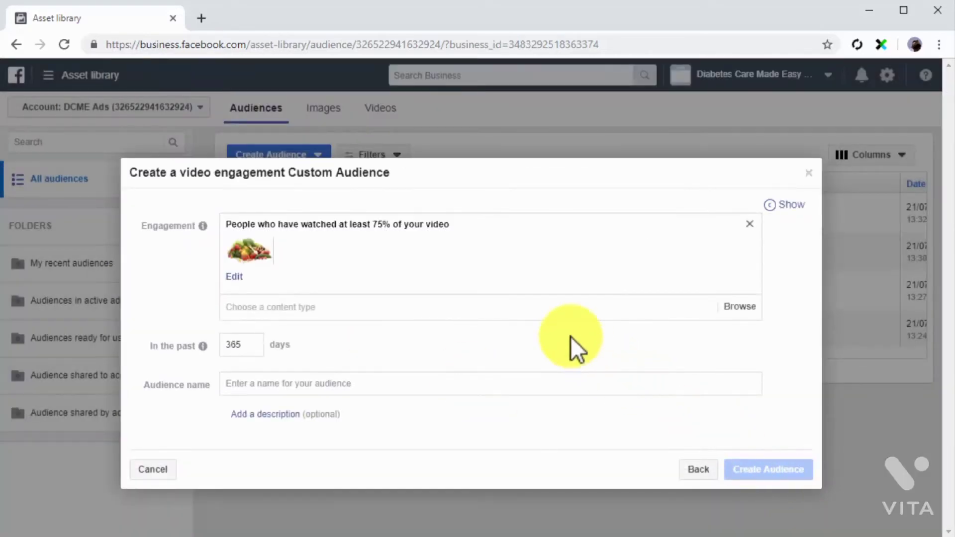
Set the video audience's period to the past 20 days, name it "Custom Video Audience" and create it
{"action": "left_click", "coordinate": [532, 314]}
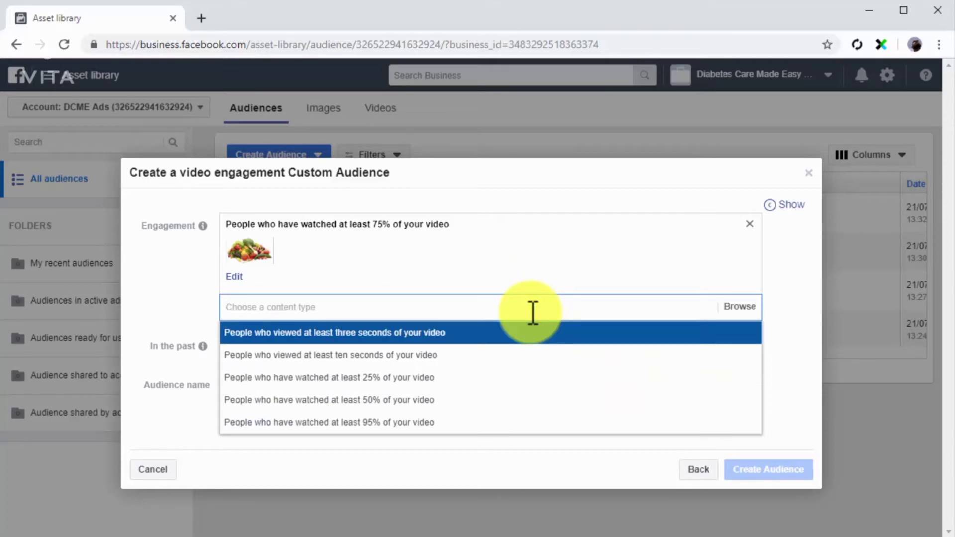
{"action": "left_click", "coordinate": [763, 313]}
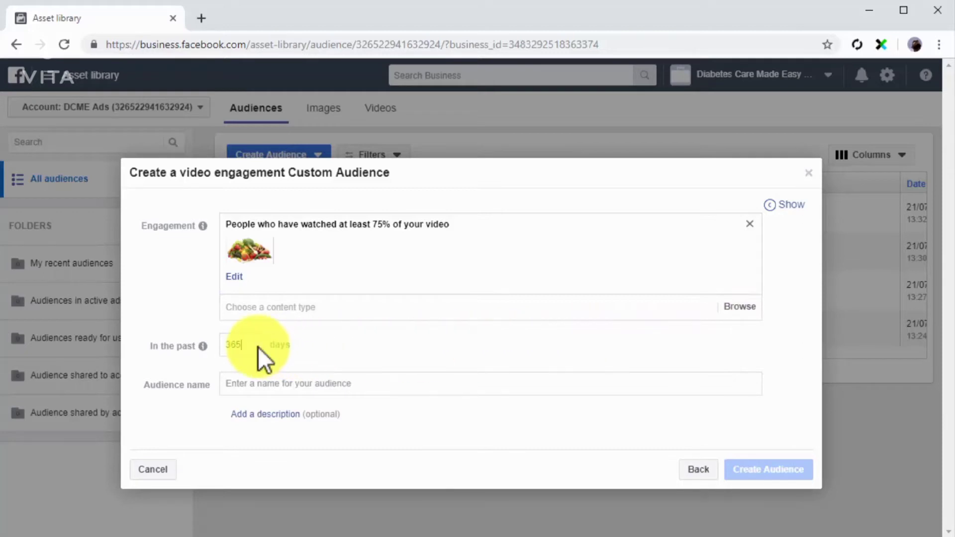
{"action": "left_click", "coordinate": [268, 380]}
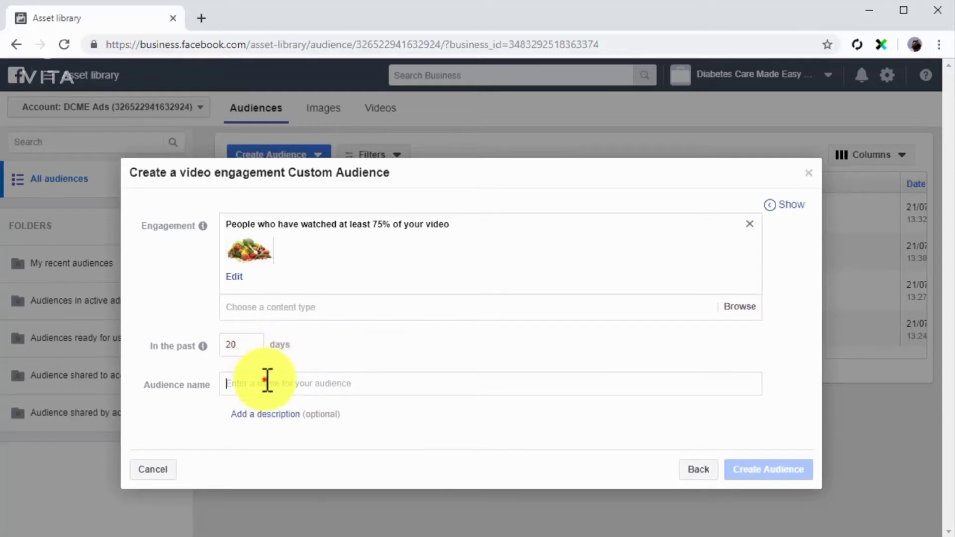
{"action": "type", "text": "Custom Video Audience"}
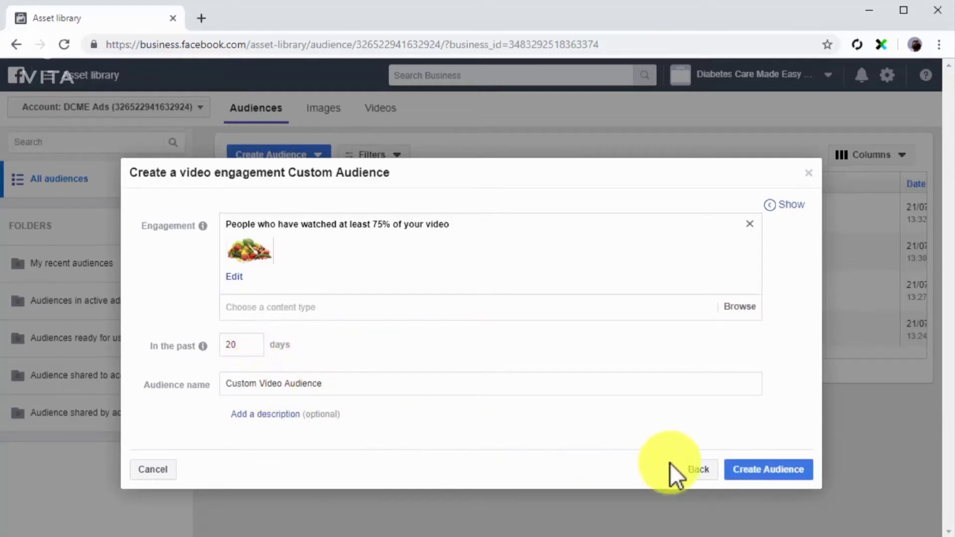
{"action": "left_click", "coordinate": [760, 470]}
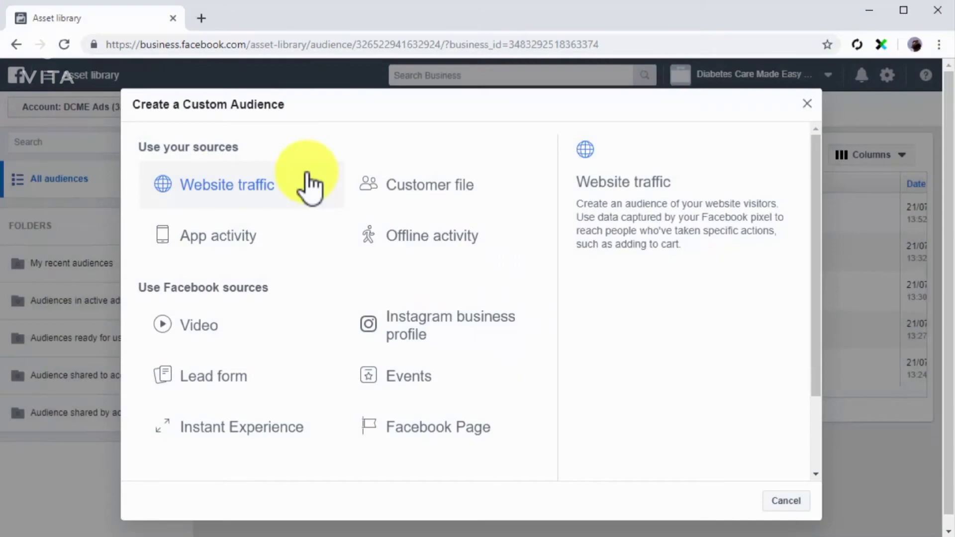
Start a lead form custom audience matching any criteria, for people who opened but didn't submit the form in the past 20 days
{"action": "left_click", "coordinate": [287, 374]}
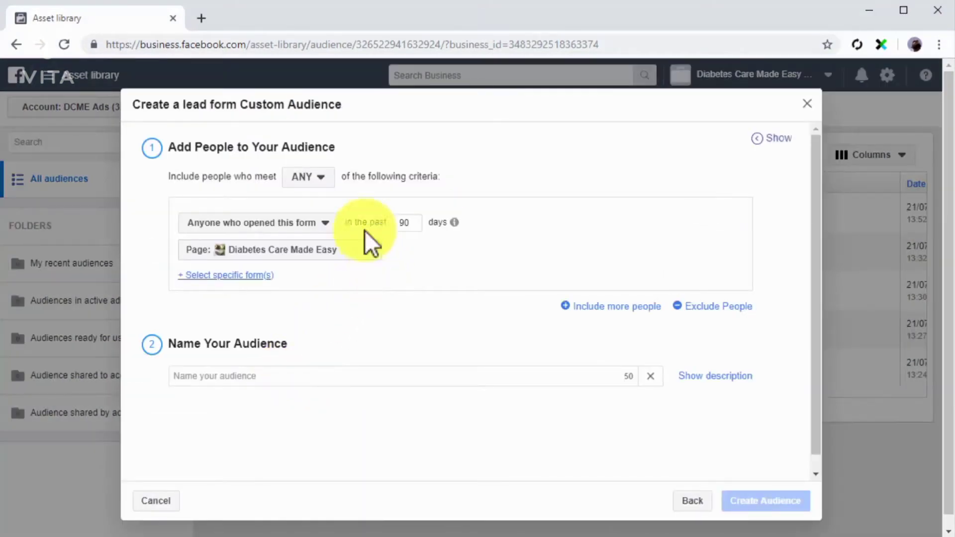
{"action": "left_click", "coordinate": [322, 178]}
{"action": "left_click", "coordinate": [314, 197]}
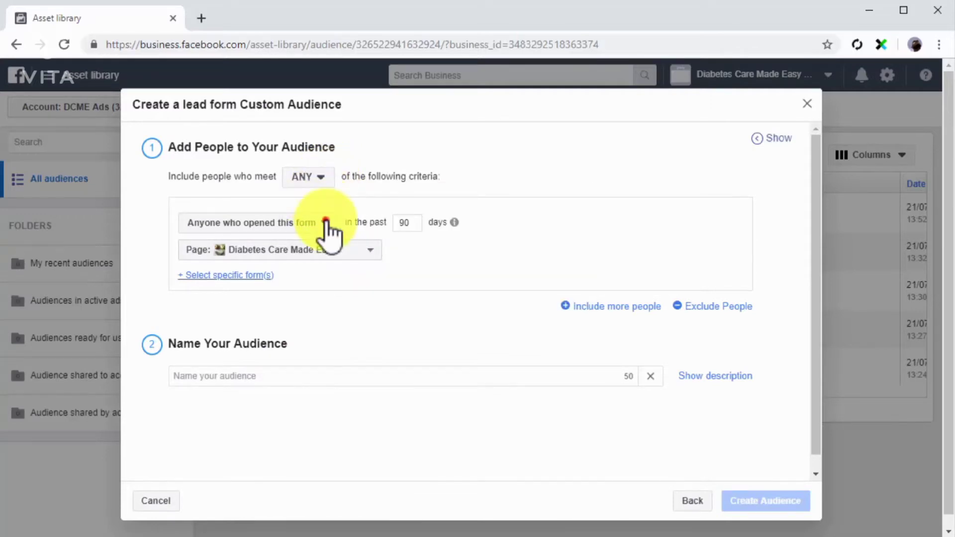
{"action": "left_click", "coordinate": [326, 223]}
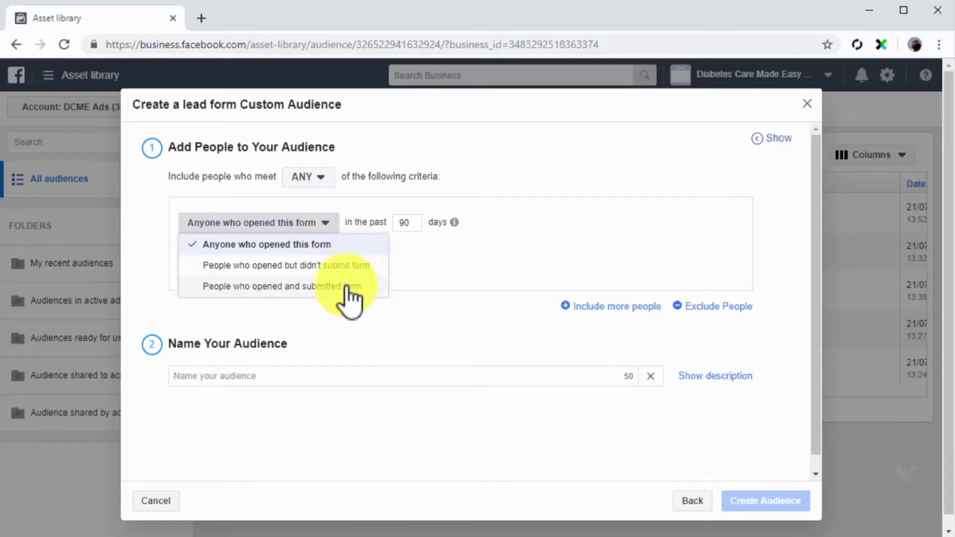
{"action": "left_click", "coordinate": [331, 265]}
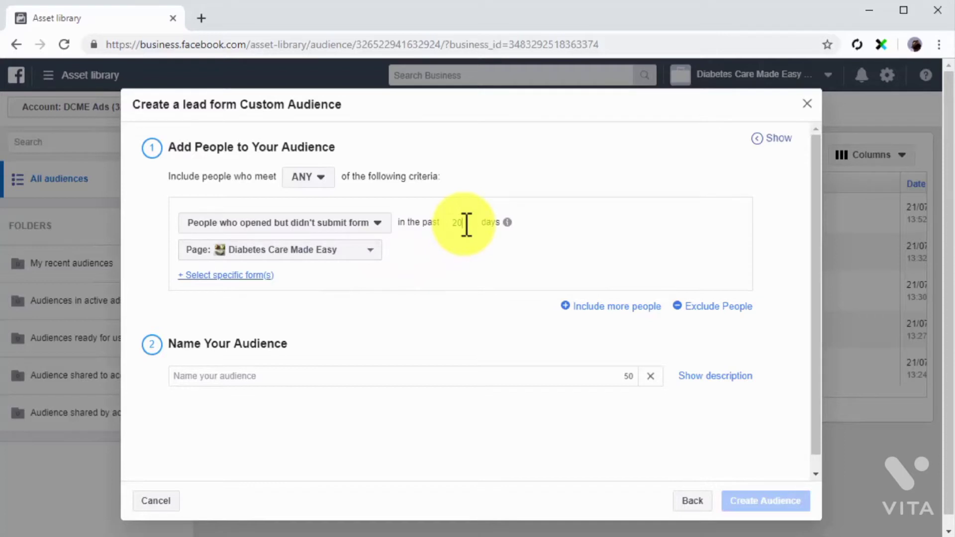
Set the lead form source to the Diabetes Care Made Easy page and its form "Untitled form 21/07/2019"
{"action": "left_click", "coordinate": [371, 252]}
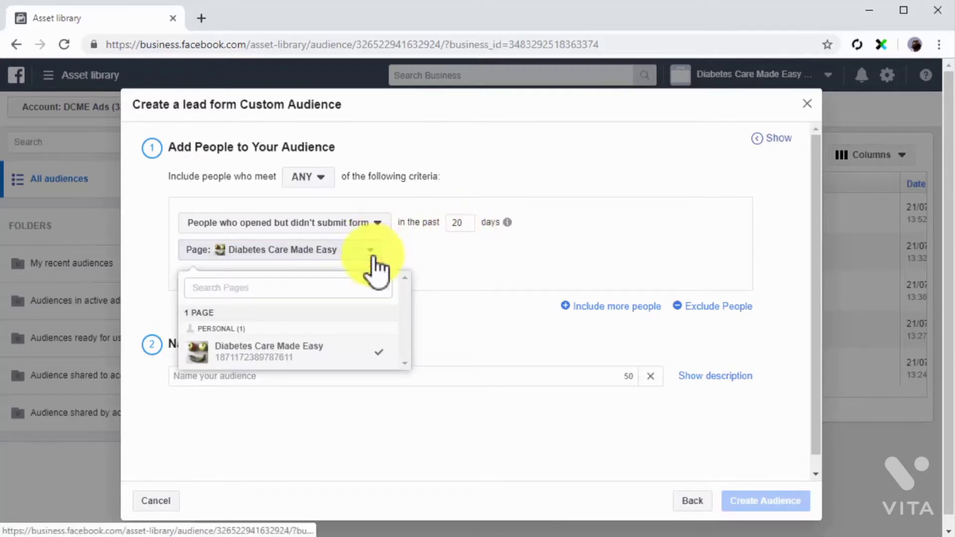
{"action": "left_click", "coordinate": [374, 353]}
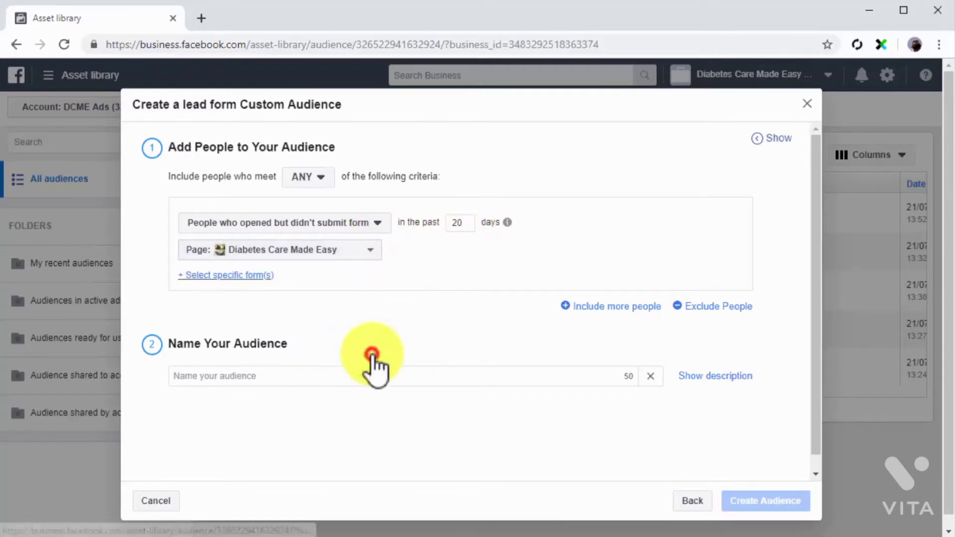
{"action": "left_click", "coordinate": [251, 276]}
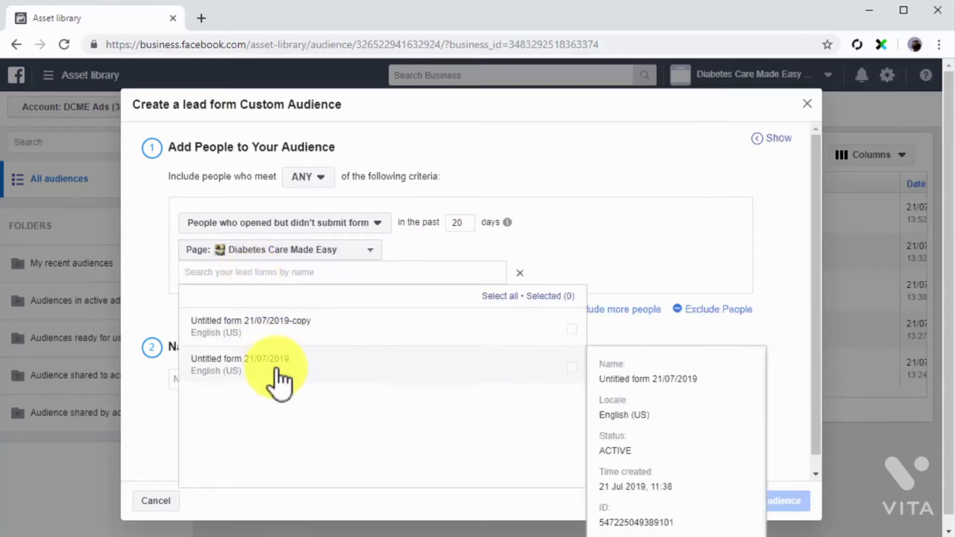
{"action": "left_click", "coordinate": [277, 369]}
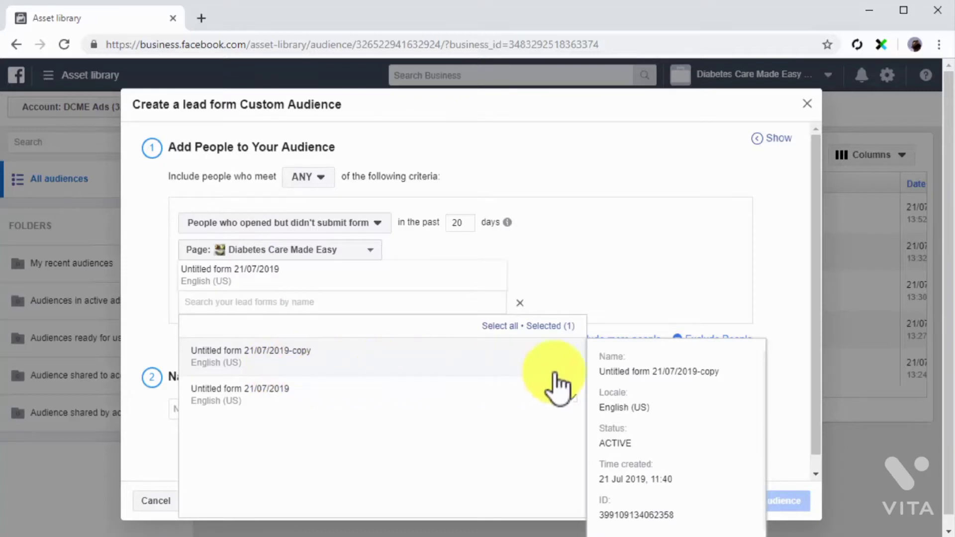
{"action": "left_click", "coordinate": [778, 373]}
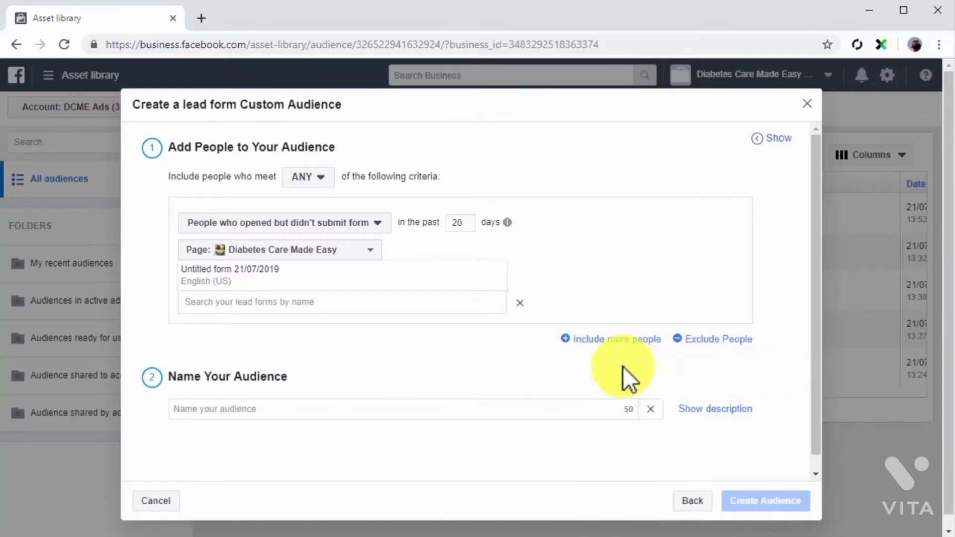
Name the lead form audience "Custom Lead Form Audience" and create it
{"action": "left_click", "coordinate": [547, 401]}
{"action": "type", "text": "Custom Lead Form Audience"}
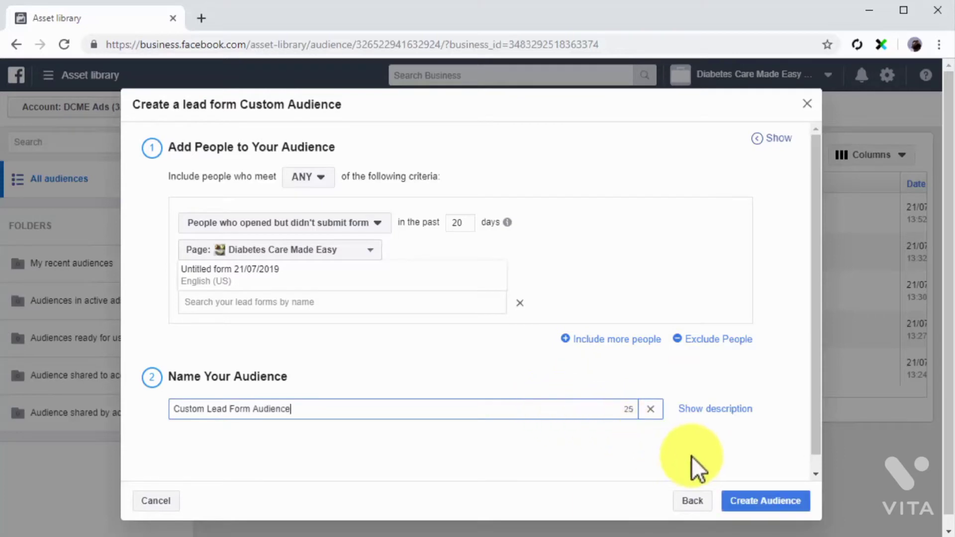
{"action": "left_click", "coordinate": [766, 500]}
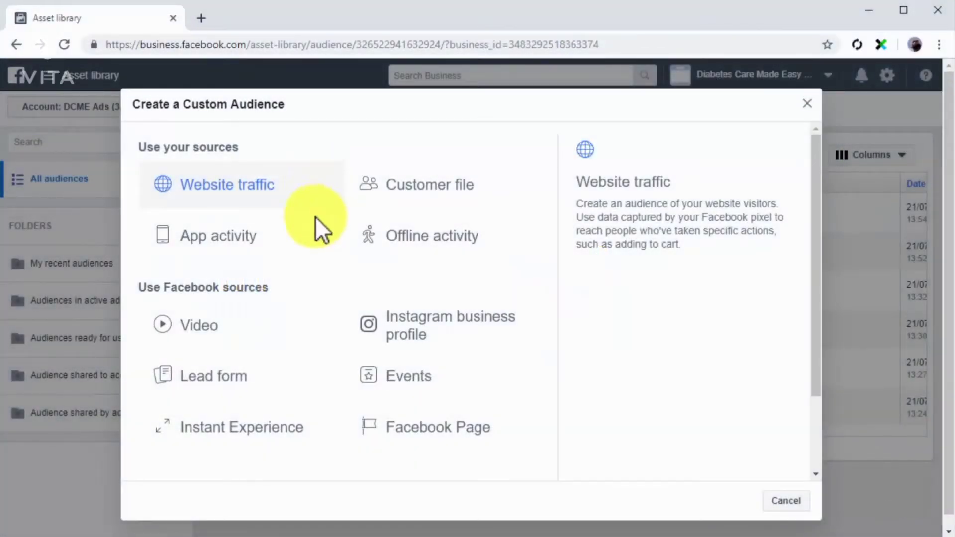
Start an Instant Experience custom audience matching any criteria, for people who clicked any links in it in the past 20 days
{"action": "left_click", "coordinate": [293, 417]}
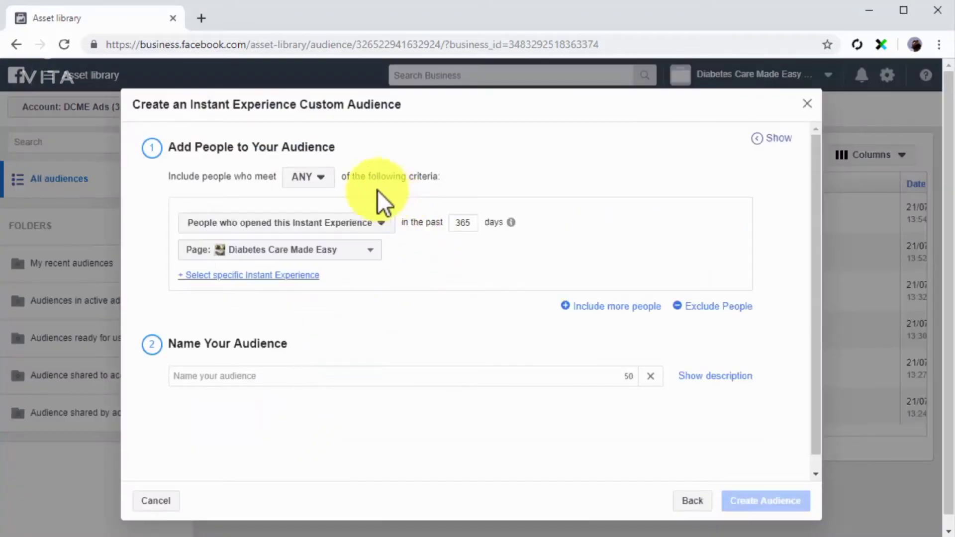
{"action": "left_click", "coordinate": [328, 178]}
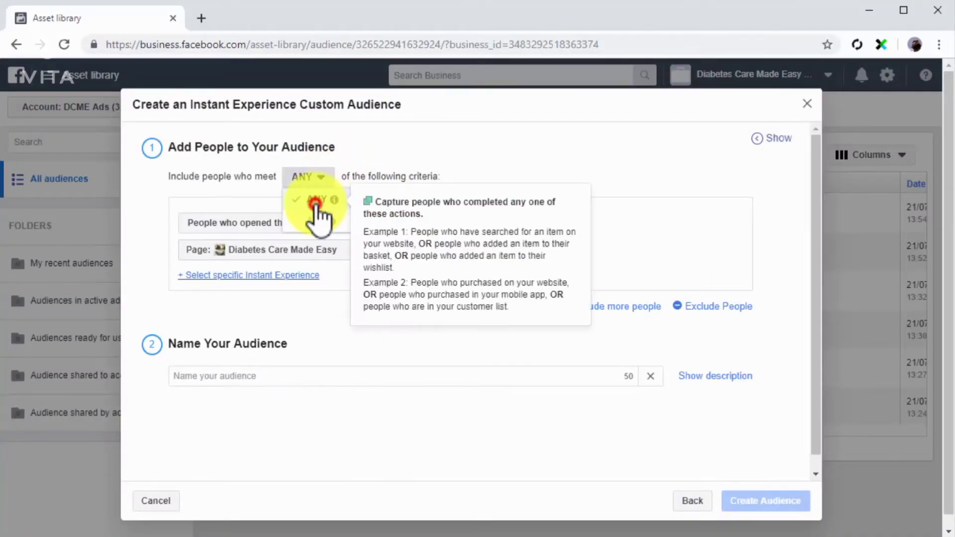
{"action": "left_click", "coordinate": [322, 199]}
{"action": "left_click", "coordinate": [324, 219]}
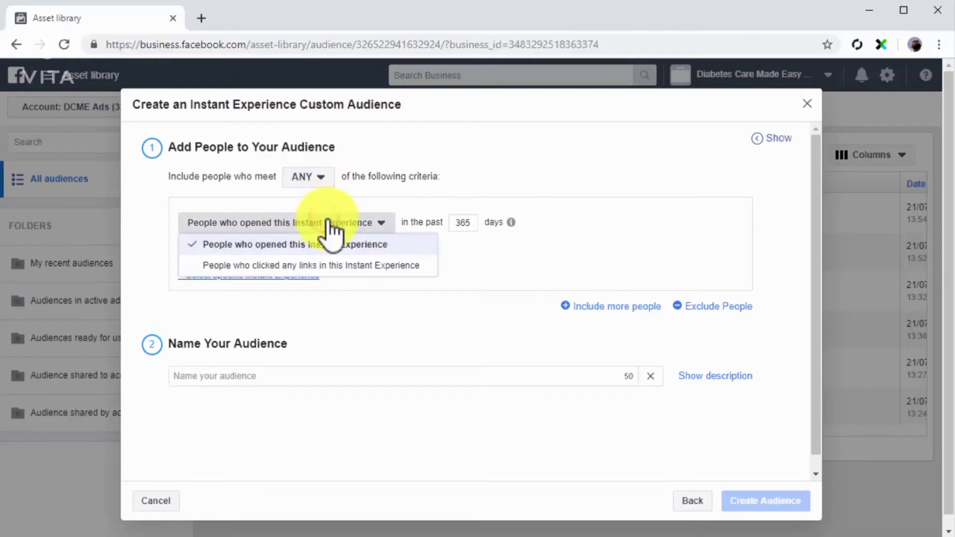
{"action": "left_click", "coordinate": [396, 265]}
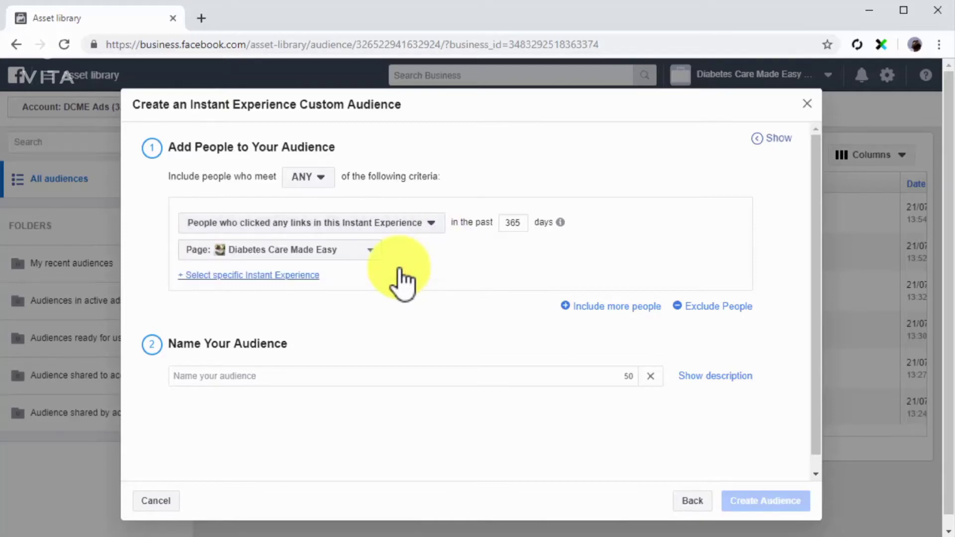
{"action": "left_click", "coordinate": [521, 229]}
{"action": "type", "text": "20"}
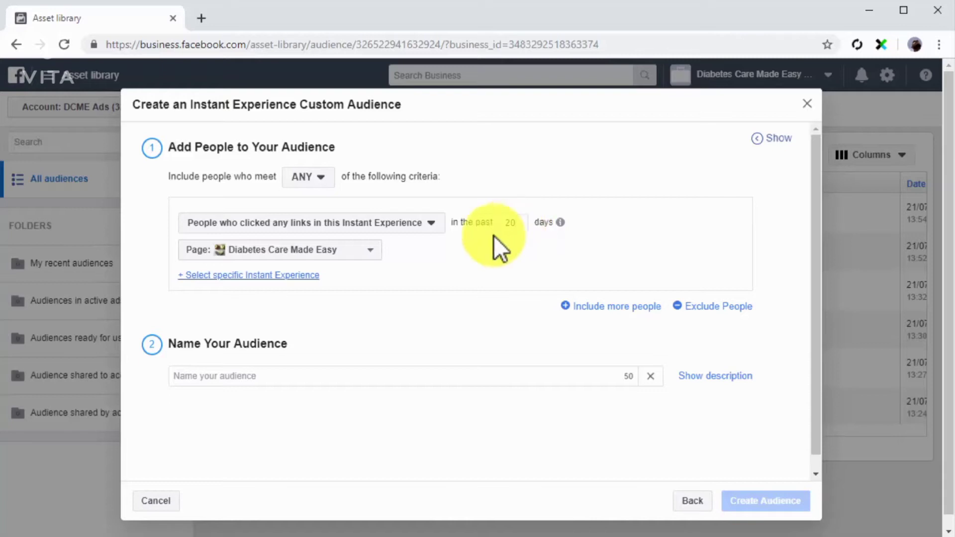
Choose the Diabetes Care Made Easy page and its first listed "Untitled Instant Experience" as the audience source
{"action": "left_click", "coordinate": [361, 253]}
{"action": "left_click", "coordinate": [314, 357]}
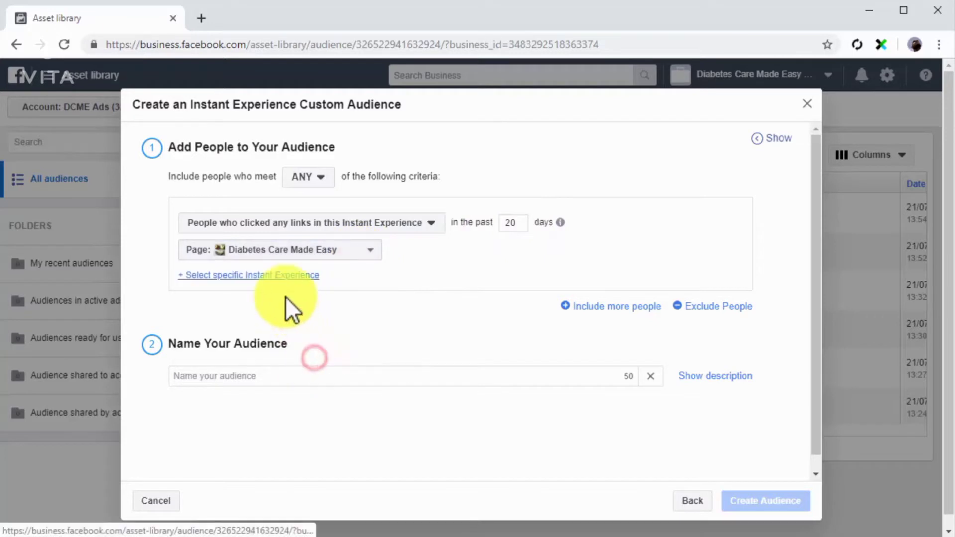
{"action": "left_click", "coordinate": [276, 279]}
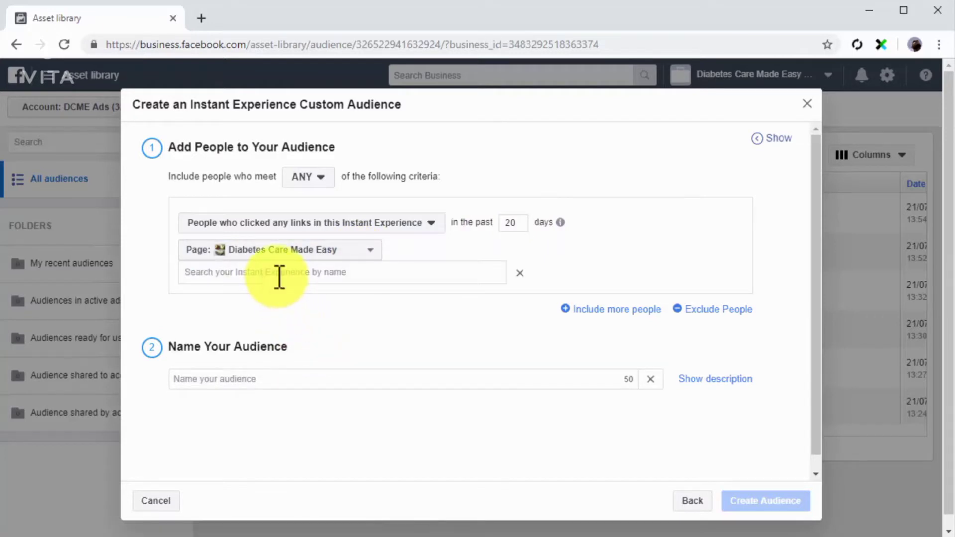
{"action": "left_click", "coordinate": [282, 274]}
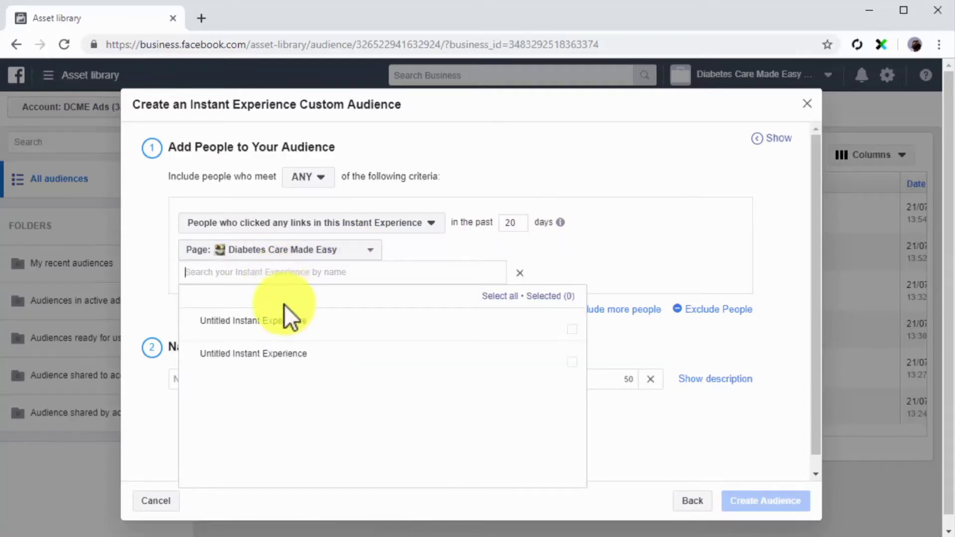
{"action": "left_click", "coordinate": [293, 332]}
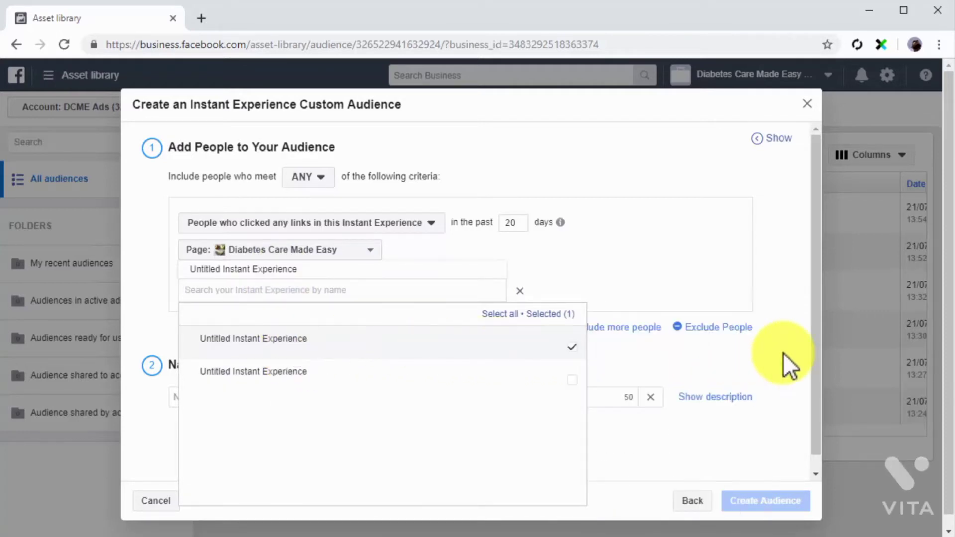
{"action": "left_click", "coordinate": [783, 354]}
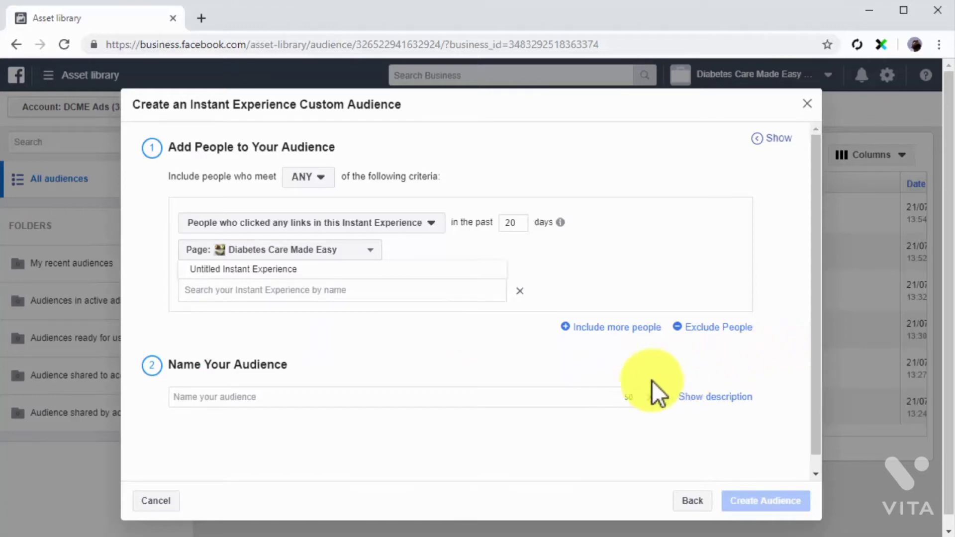
Name the Instant Experience audience "Custom Instant Experience Audience" and create it
{"action": "left_click", "coordinate": [539, 396]}
{"action": "type", "text": "Custom Instant Experience Audience"}
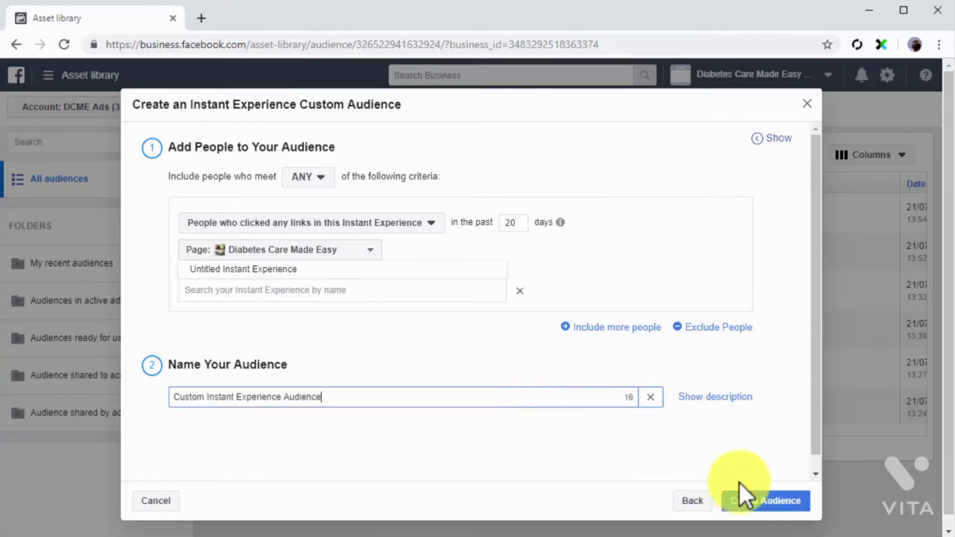
{"action": "left_click", "coordinate": [761, 501]}
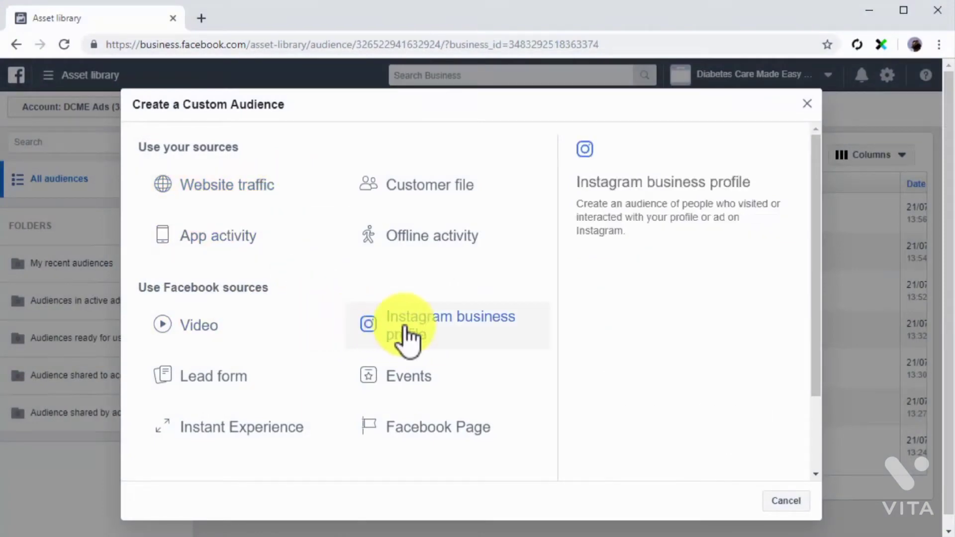
Start an Instagram business profile custom audience matching any criteria, using the available Instagram profile as the source
{"action": "left_click", "coordinate": [476, 331]}
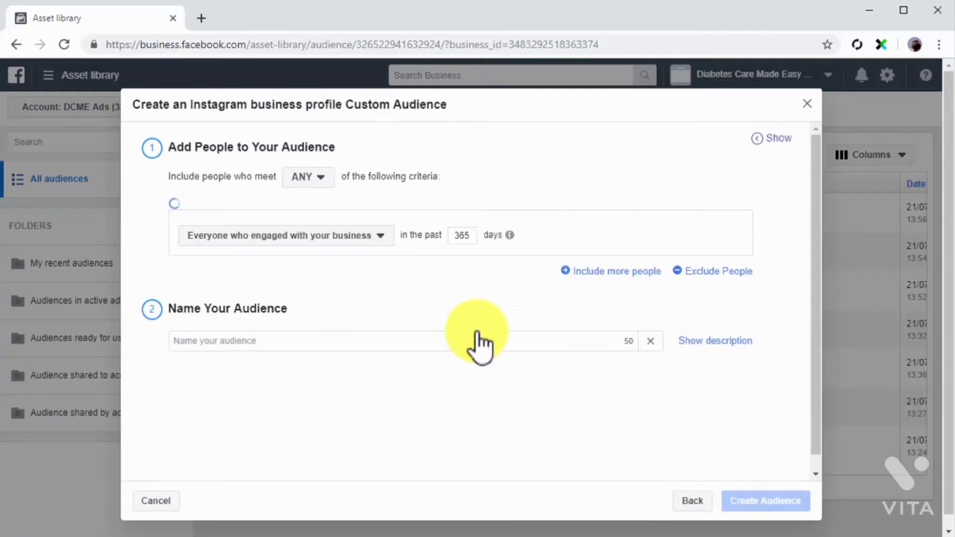
{"action": "left_click", "coordinate": [333, 181]}
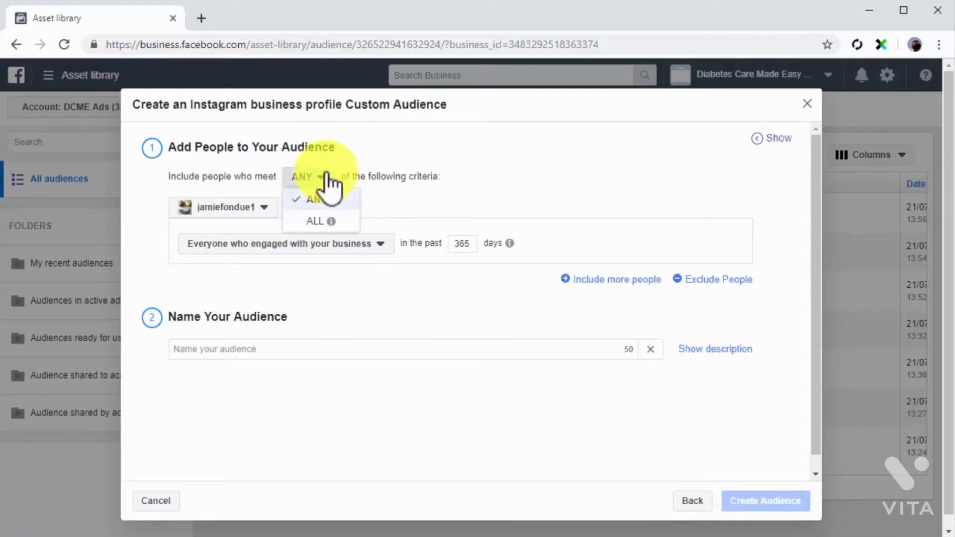
{"action": "left_click", "coordinate": [312, 195]}
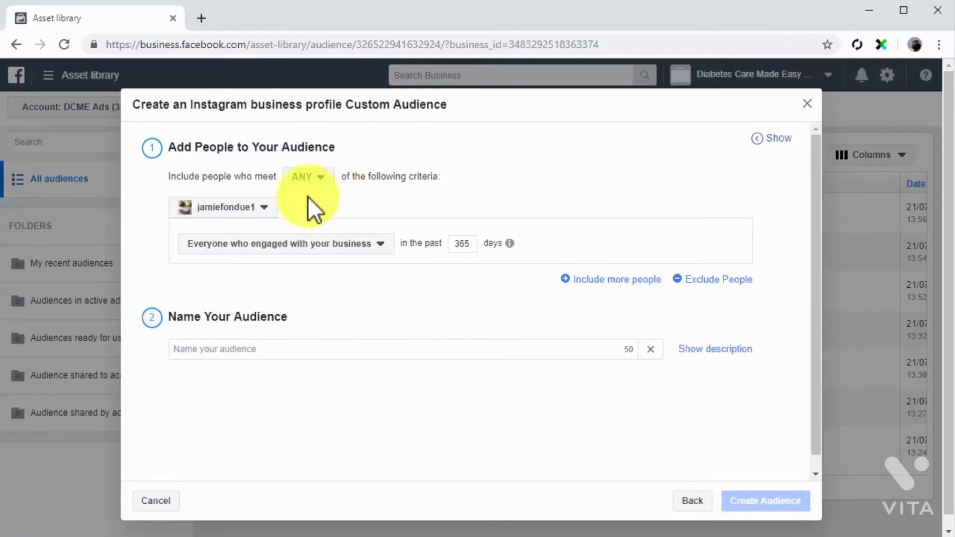
{"action": "left_click", "coordinate": [265, 206]}
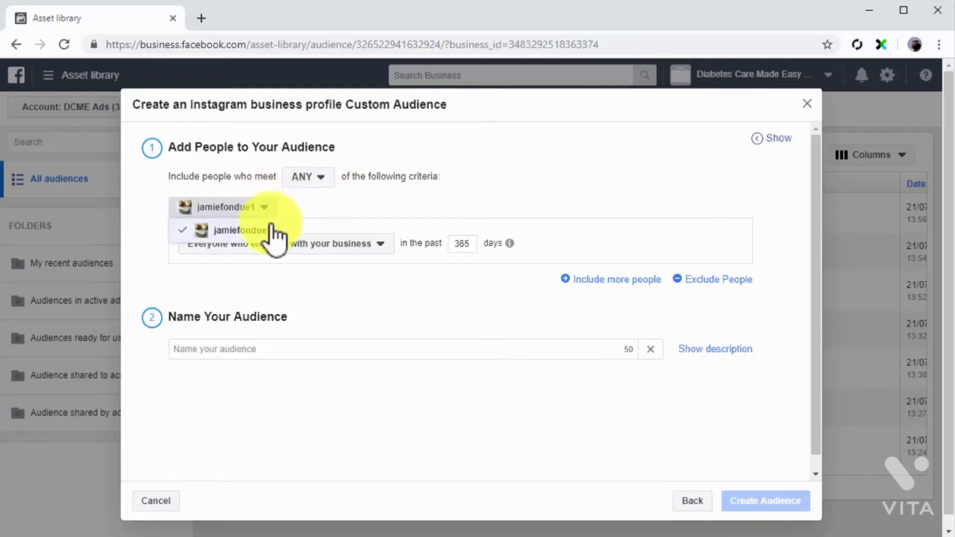
{"action": "left_click", "coordinate": [273, 227]}
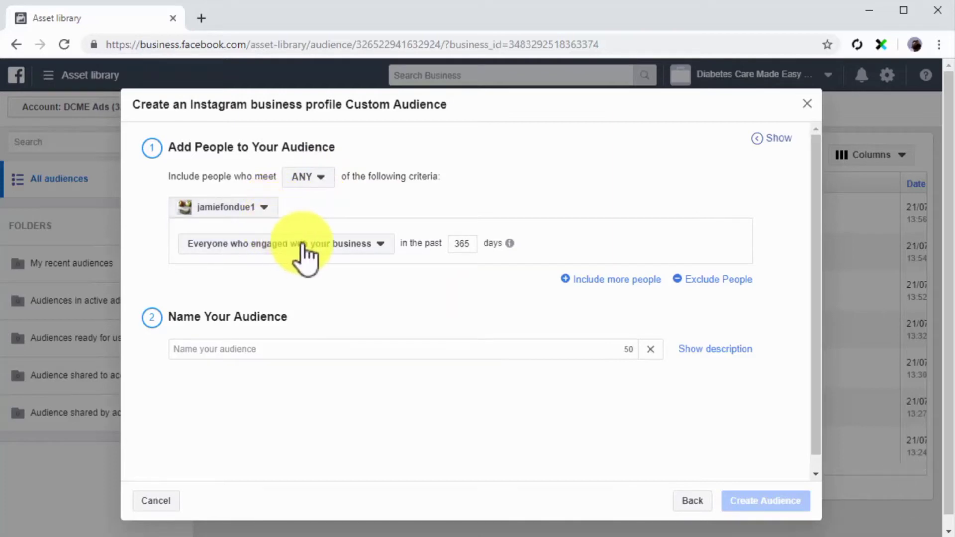
Limit the Instagram audience to people who engaged with any post or ad in the past 10 days
{"action": "left_click", "coordinate": [378, 247]}
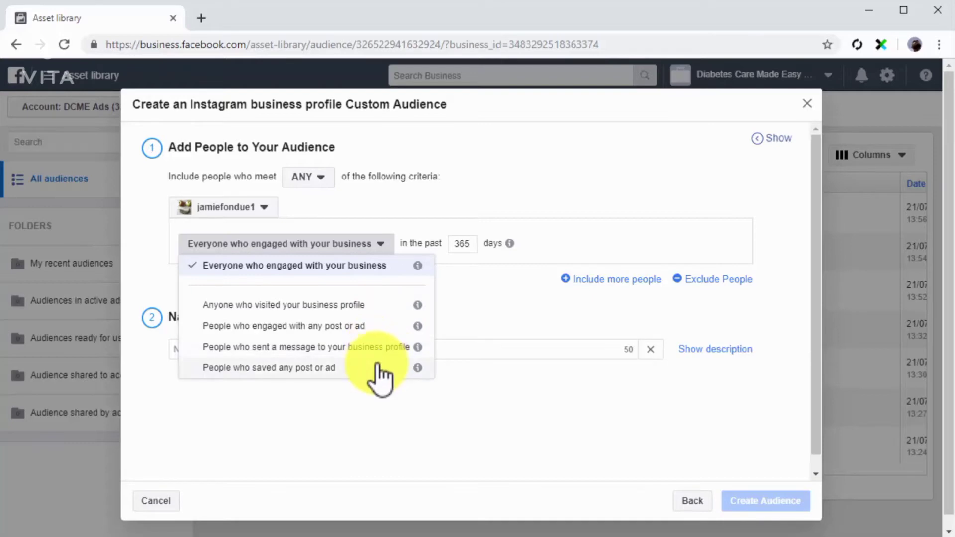
{"action": "left_click", "coordinate": [377, 327]}
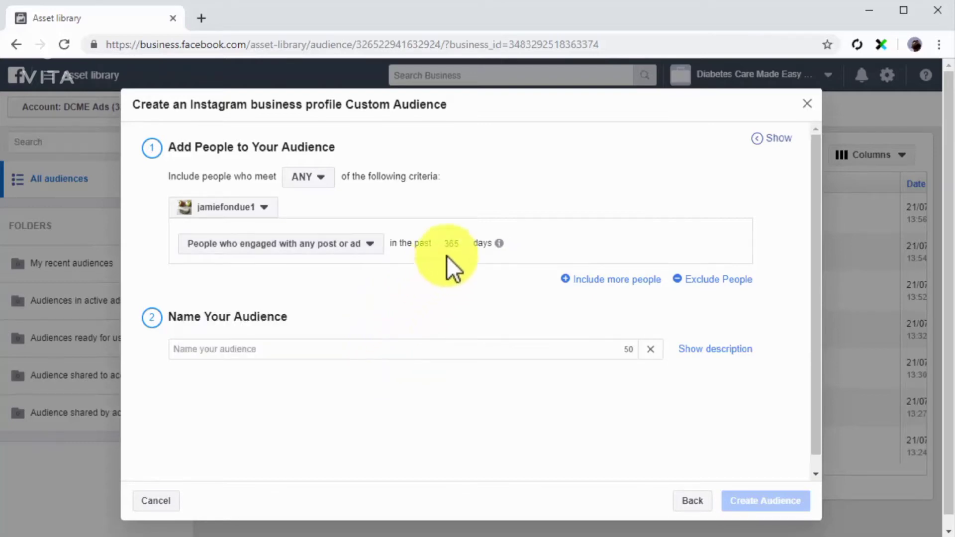
{"action": "double_click", "coordinate": [451, 243]}
{"action": "type", "text": "10"}
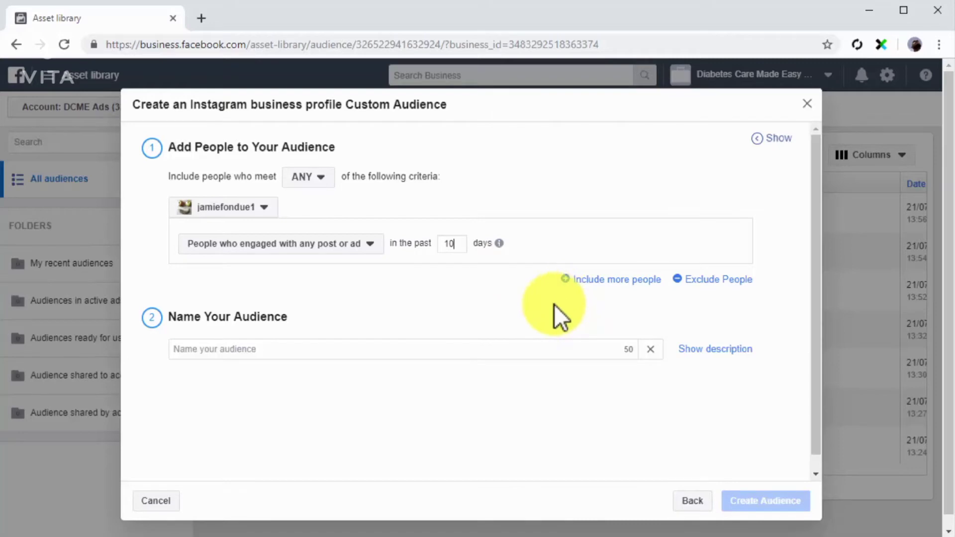
Name the Instagram audience "Custom Instagram Profile Audience" and create it
{"action": "left_click", "coordinate": [495, 346]}
{"action": "type", "text": "Custom Instagram Profile Audience"}
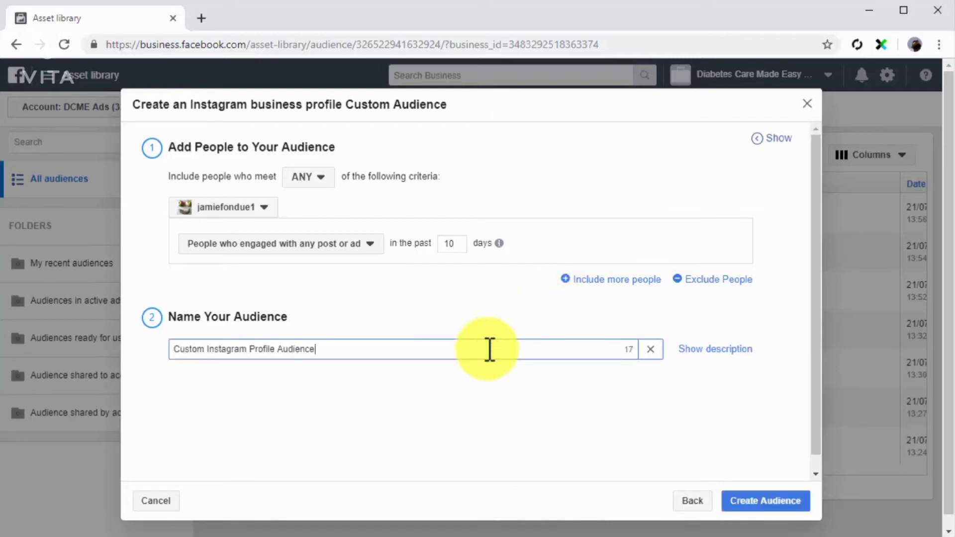
{"action": "left_click", "coordinate": [749, 501]}
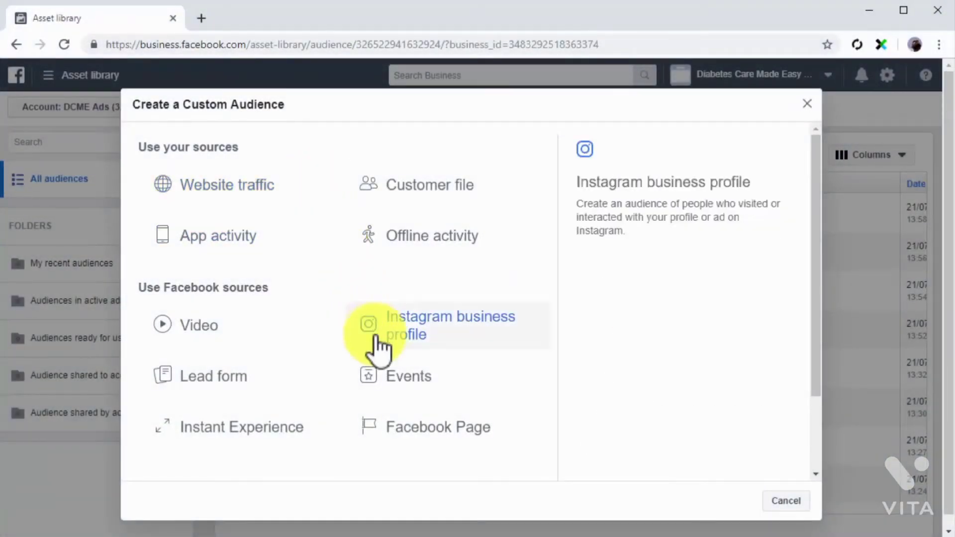
Start an Events custom audience matching any criteria, targeting people who have visited the event page
{"action": "left_click", "coordinate": [398, 382]}
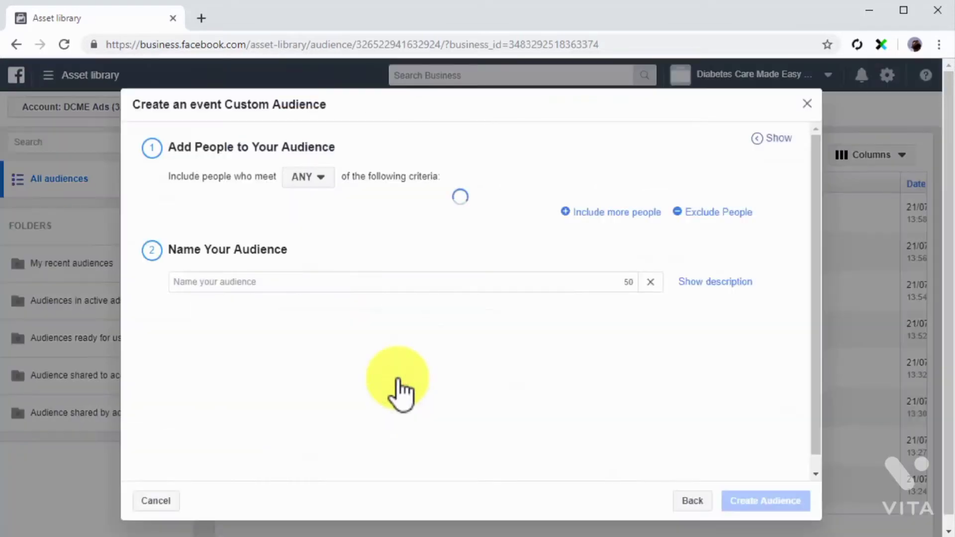
{"action": "left_click", "coordinate": [321, 180]}
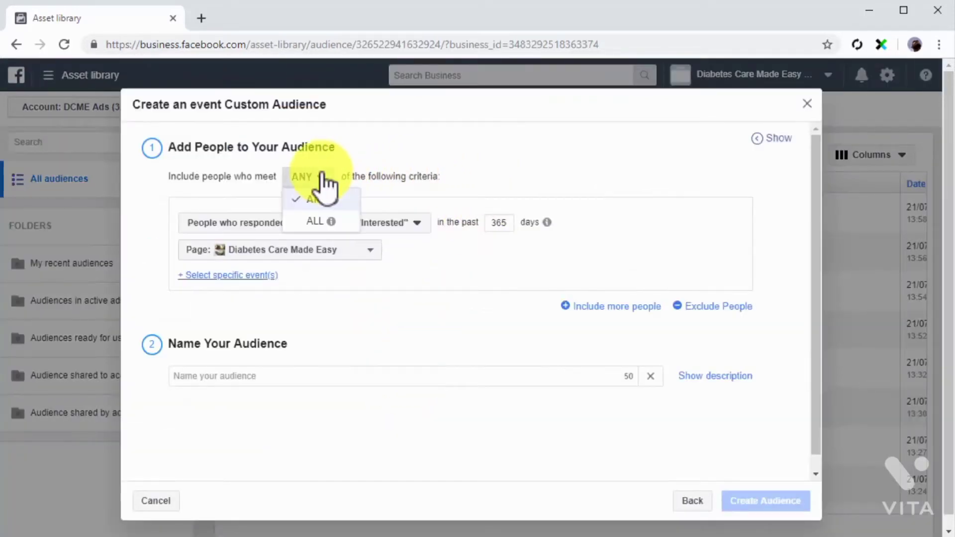
{"action": "left_click", "coordinate": [318, 200]}
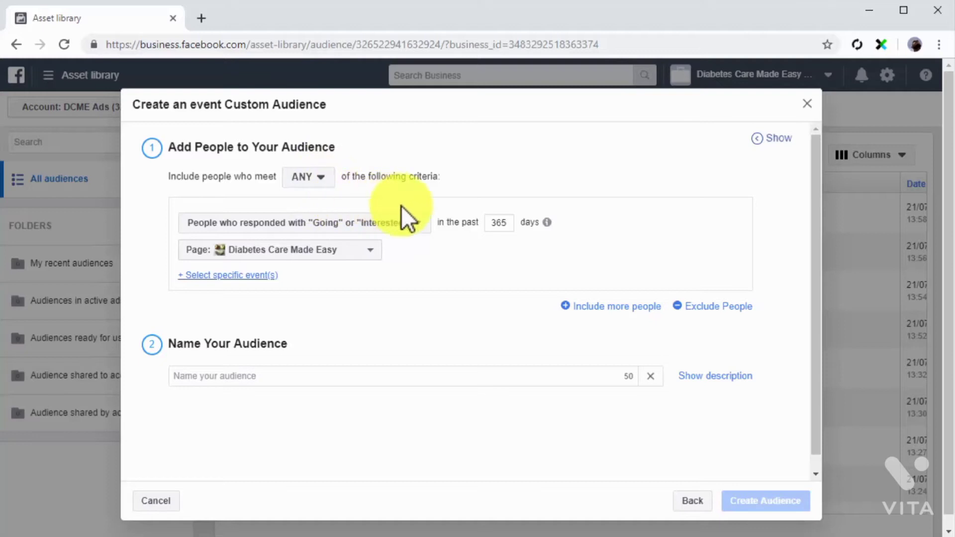
{"action": "left_click", "coordinate": [415, 220]}
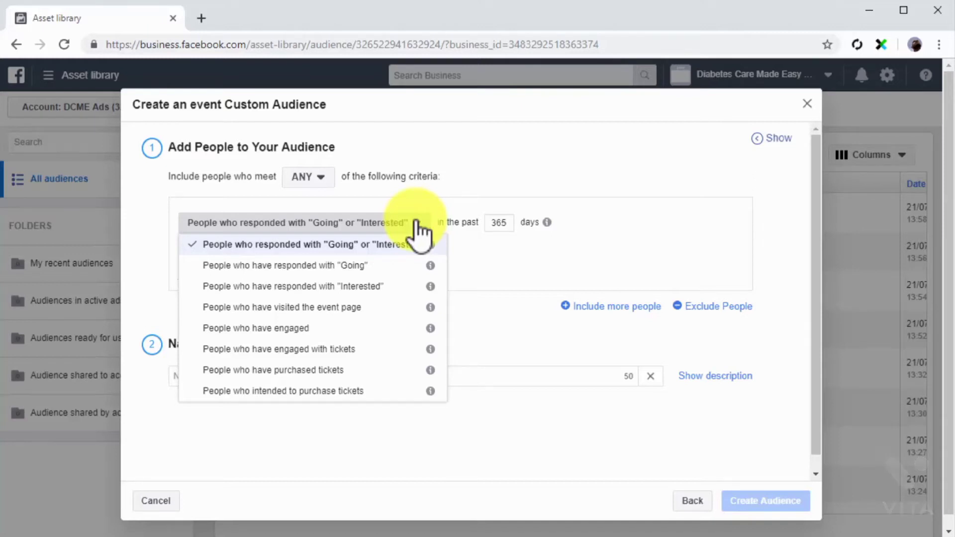
{"action": "left_click", "coordinate": [393, 303]}
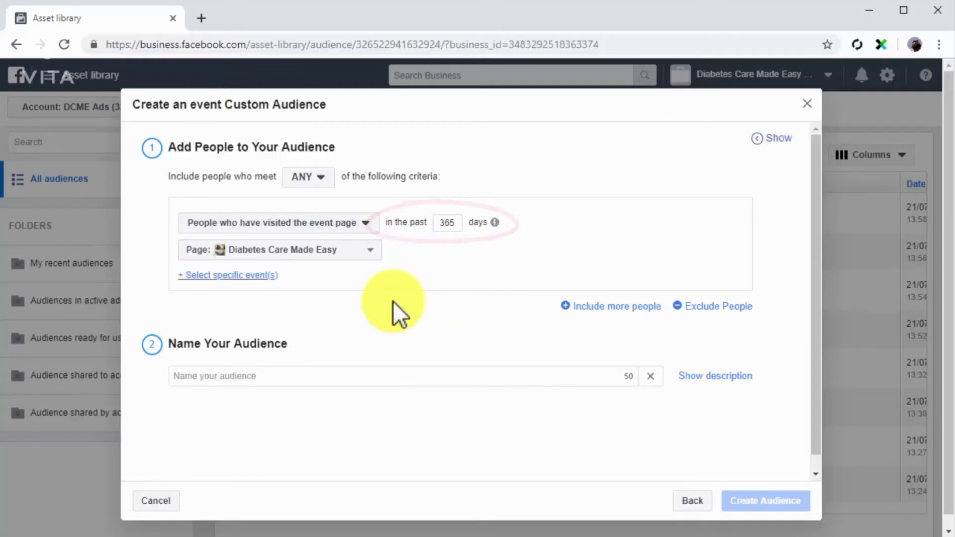
Use the Diabetes Care Made Easy page as the event source and select the Healthy World Taste Summit 2019 event
{"action": "left_click", "coordinate": [337, 251]}
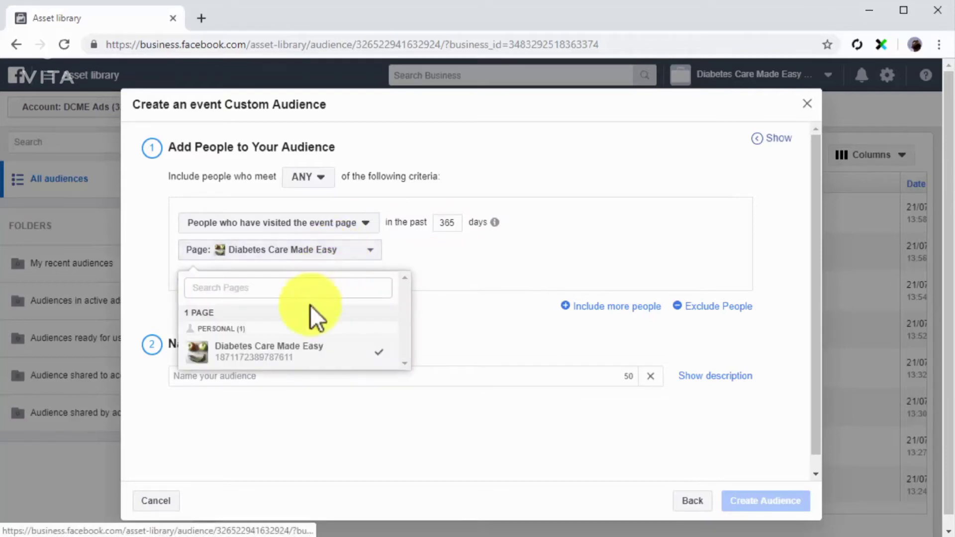
{"action": "left_click", "coordinate": [283, 351]}
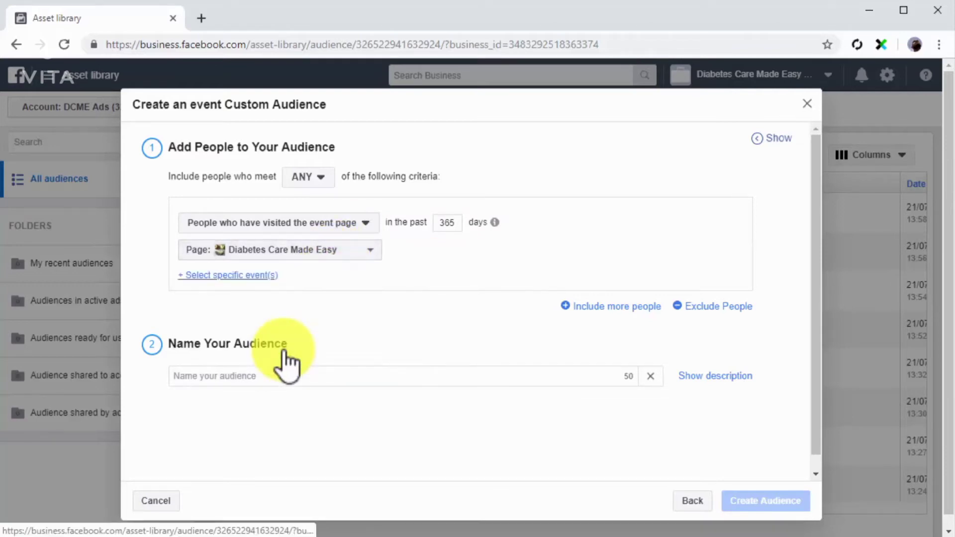
{"action": "left_click", "coordinate": [251, 276]}
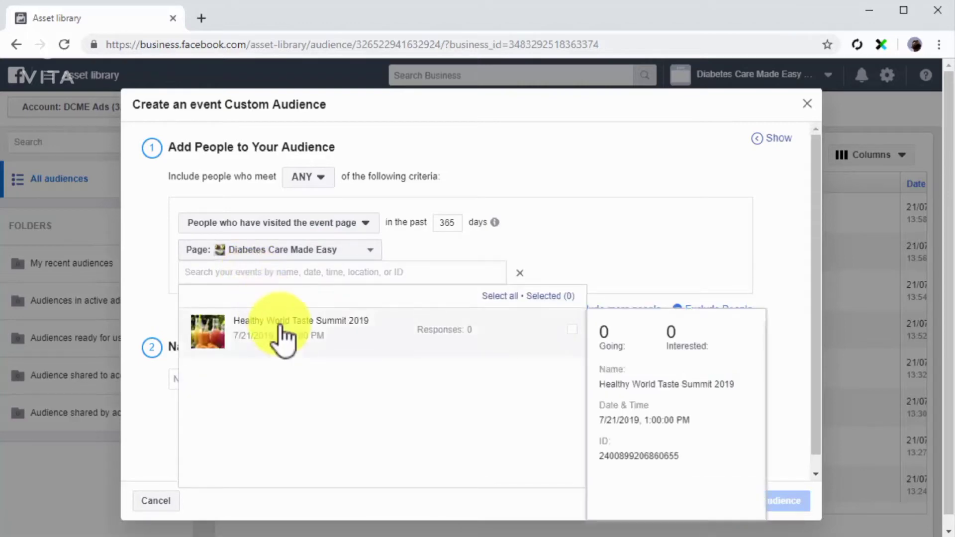
{"action": "left_click", "coordinate": [280, 329]}
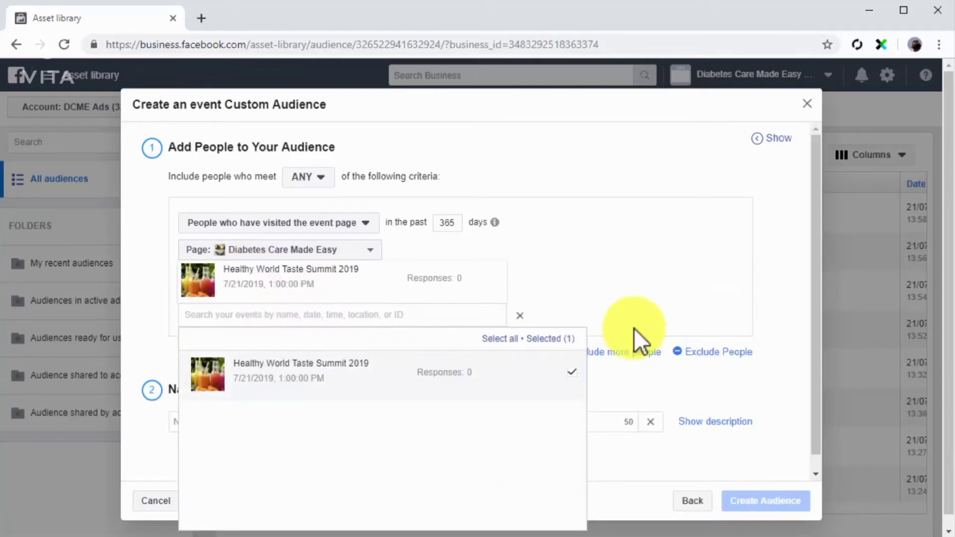
{"action": "left_click", "coordinate": [671, 372]}
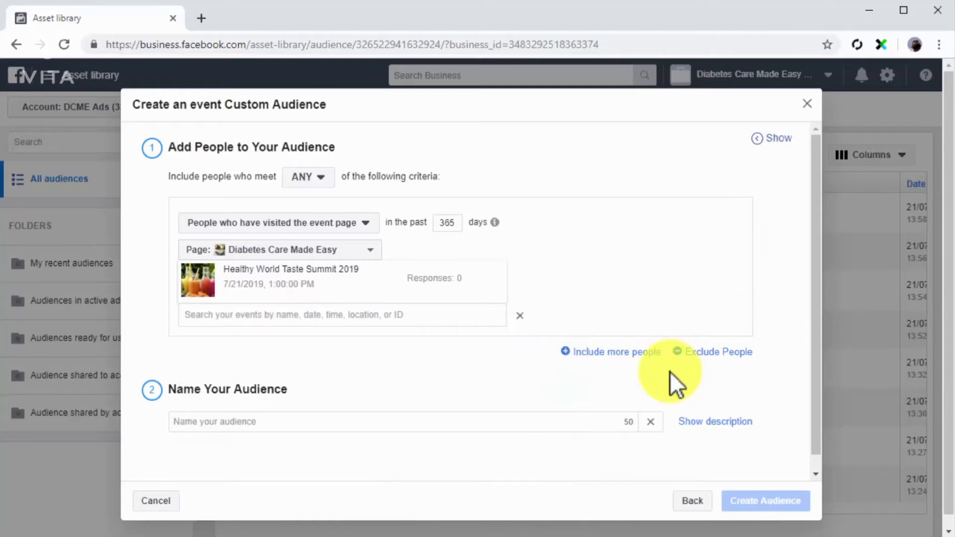
Name the event audience "Custom Event Audience" and create it
{"action": "left_click", "coordinate": [584, 428]}
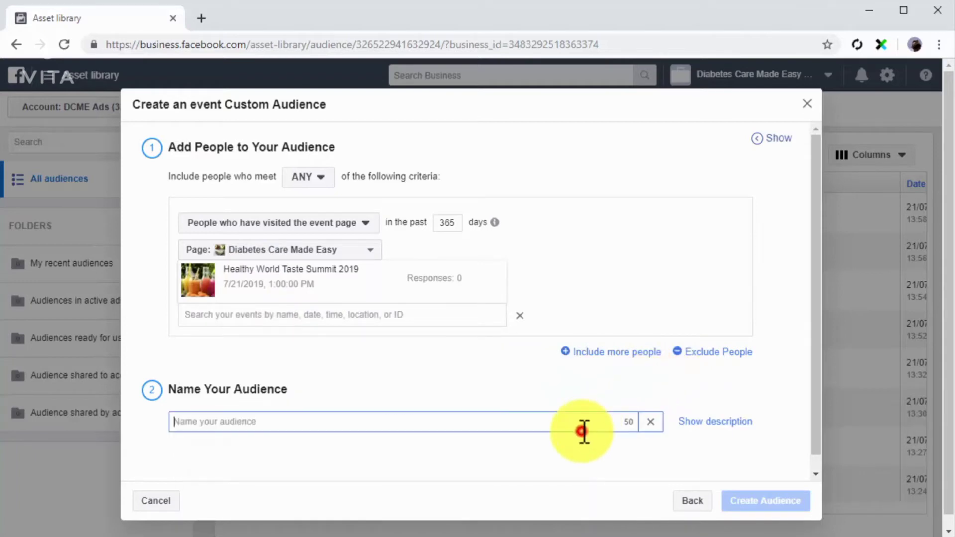
{"action": "type", "text": "Custom Event Audience"}
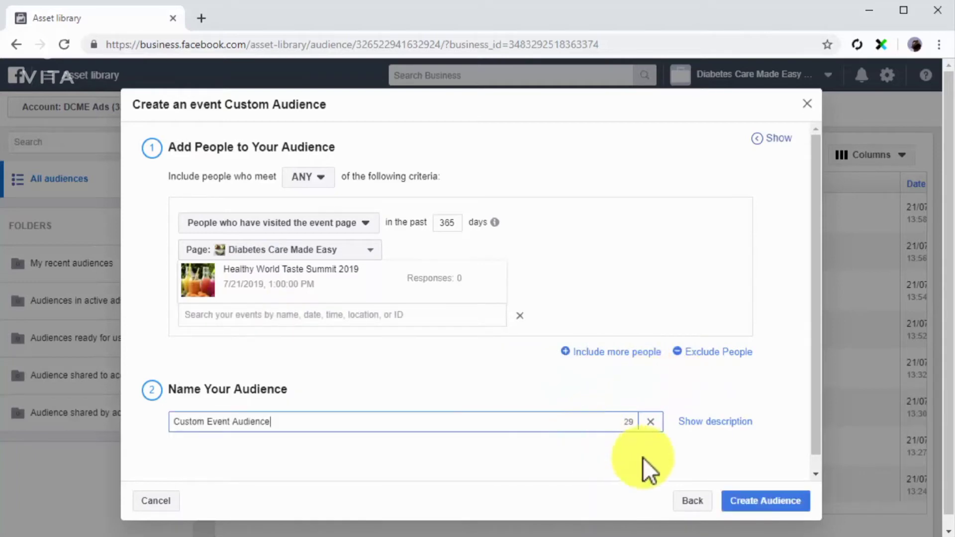
{"action": "left_click", "coordinate": [752, 500]}
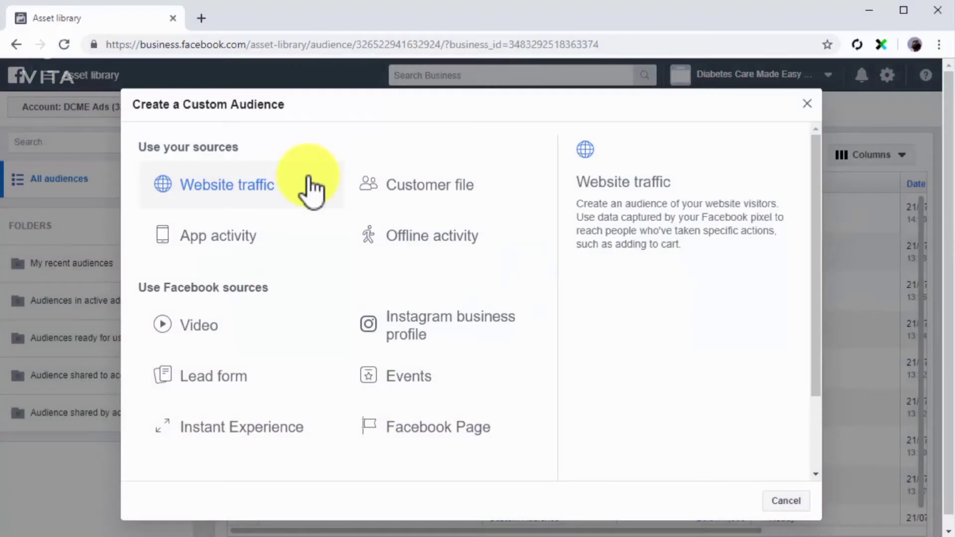
Start a Facebook Page custom audience matching any criteria, using the Diabetes Care Made Easy page as the source
{"action": "left_click", "coordinate": [418, 426]}
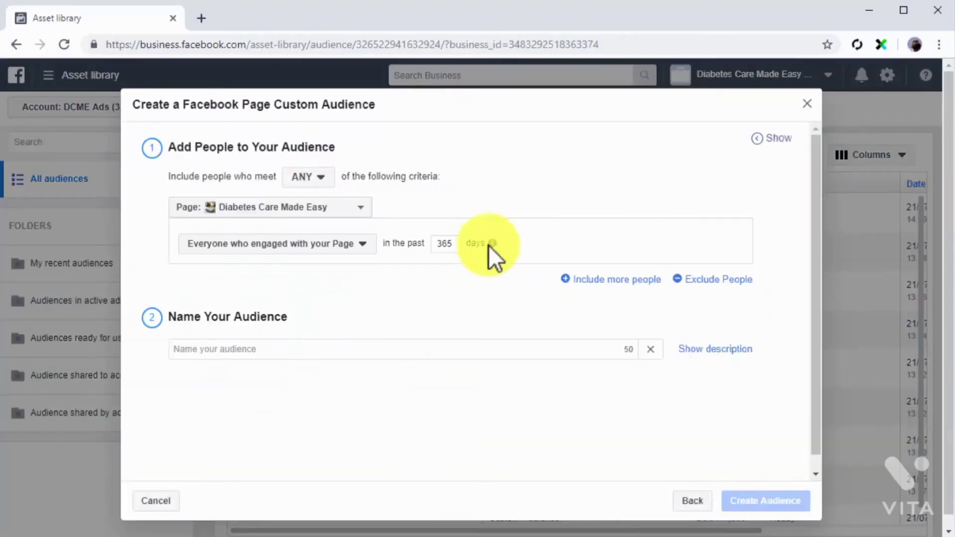
{"action": "left_click", "coordinate": [326, 178]}
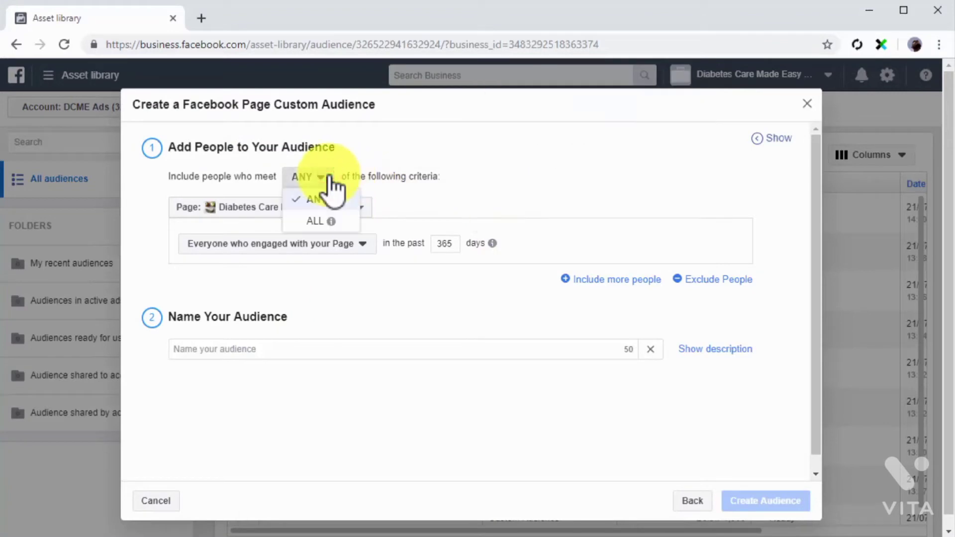
{"action": "left_click", "coordinate": [322, 198]}
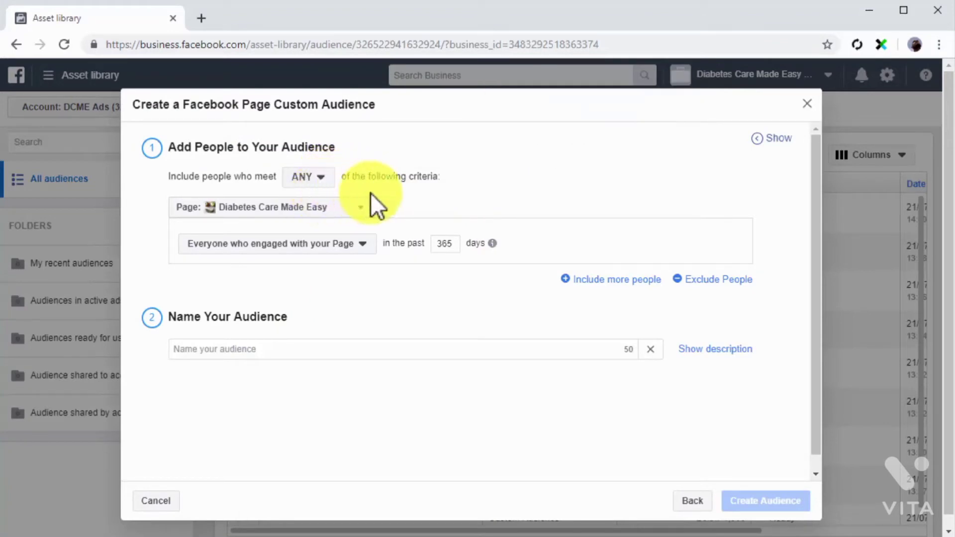
{"action": "left_click", "coordinate": [364, 208]}
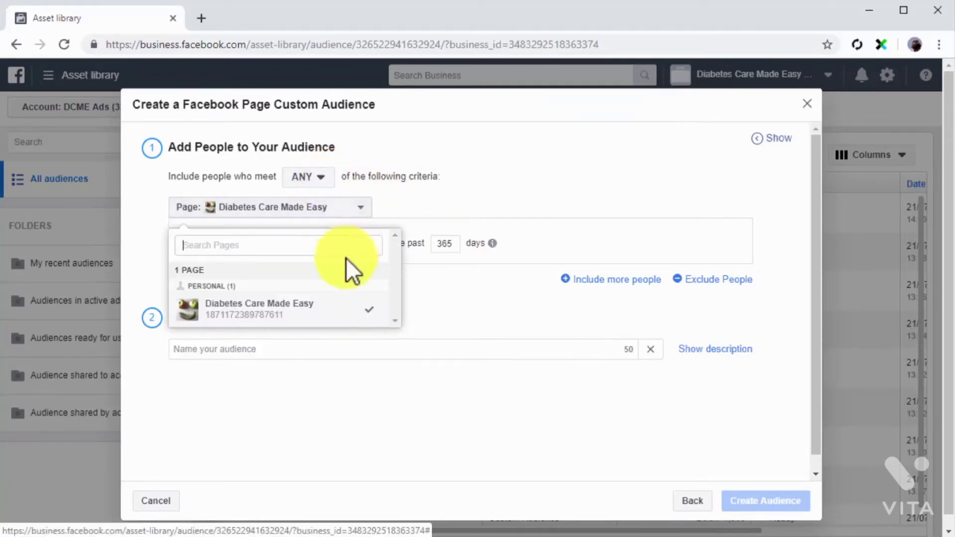
{"action": "left_click", "coordinate": [329, 306]}
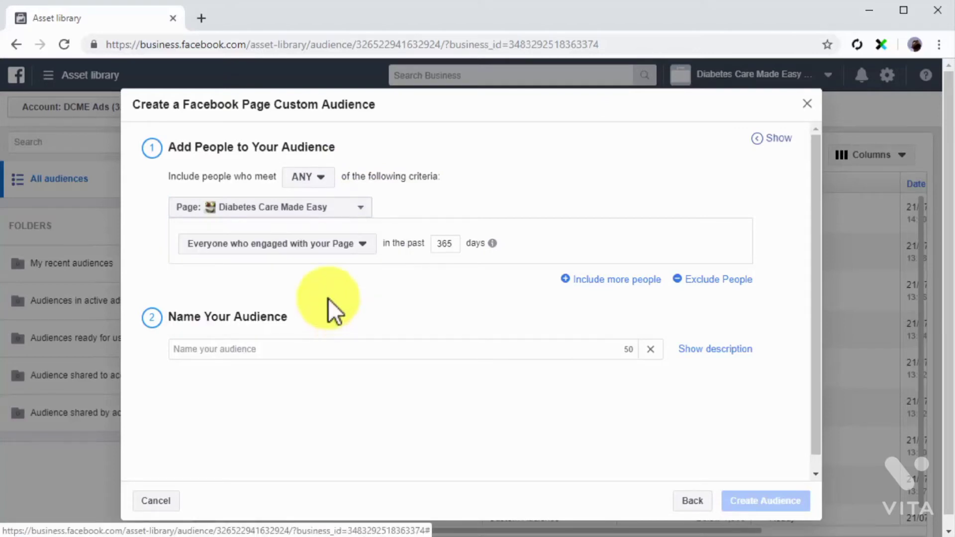
Limit the Facebook Page audience to anyone who visited the Page in the past 20 days
{"action": "left_click", "coordinate": [362, 243]}
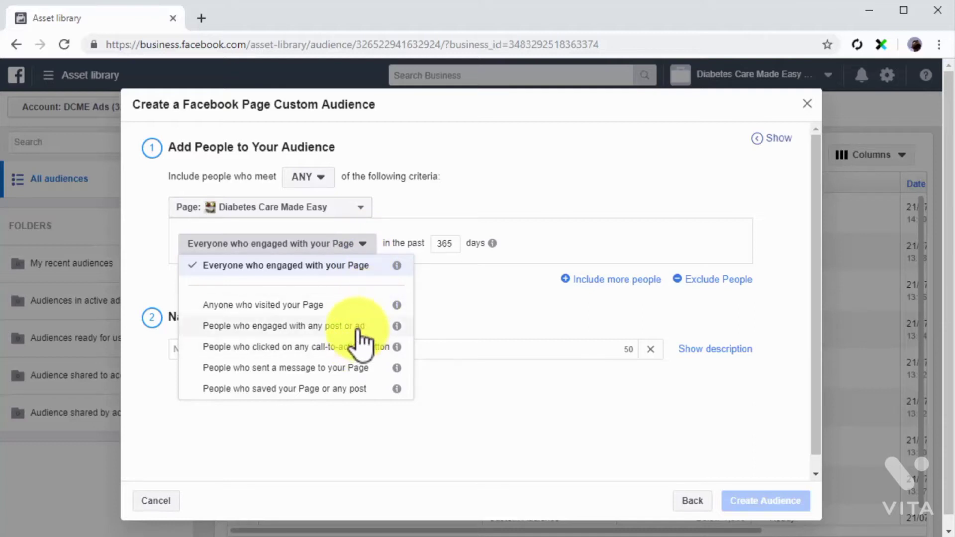
{"action": "left_click", "coordinate": [358, 305]}
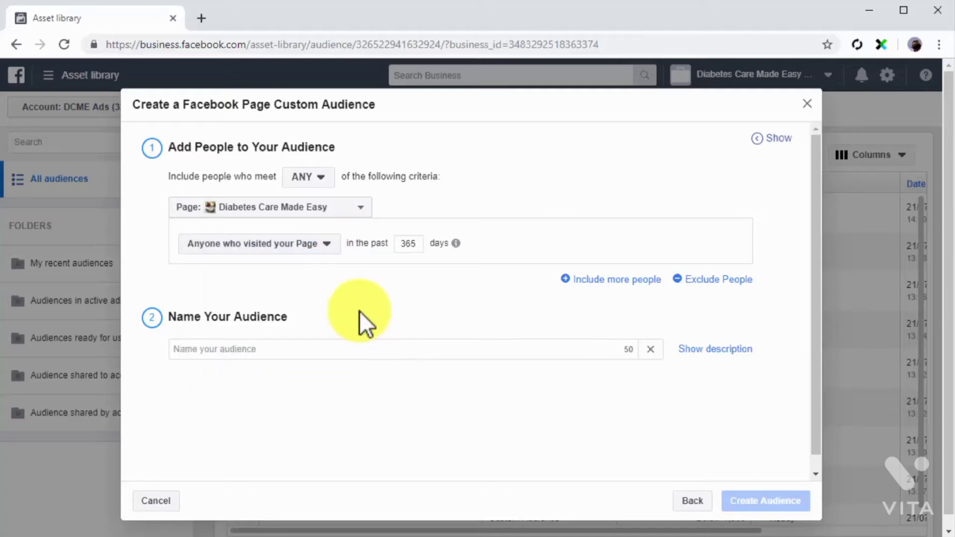
{"action": "double_click", "coordinate": [416, 243]}
{"action": "type", "text": "20"}
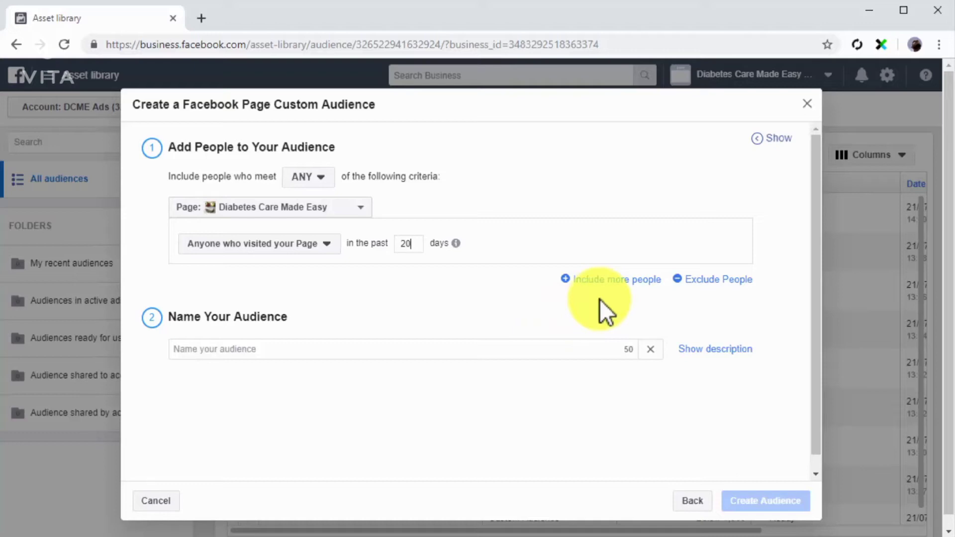
Name the Facebook Page audience "Custom Page Audience" and create it
{"action": "left_click", "coordinate": [551, 347]}
{"action": "type", "text": "Custom Page Audience"}
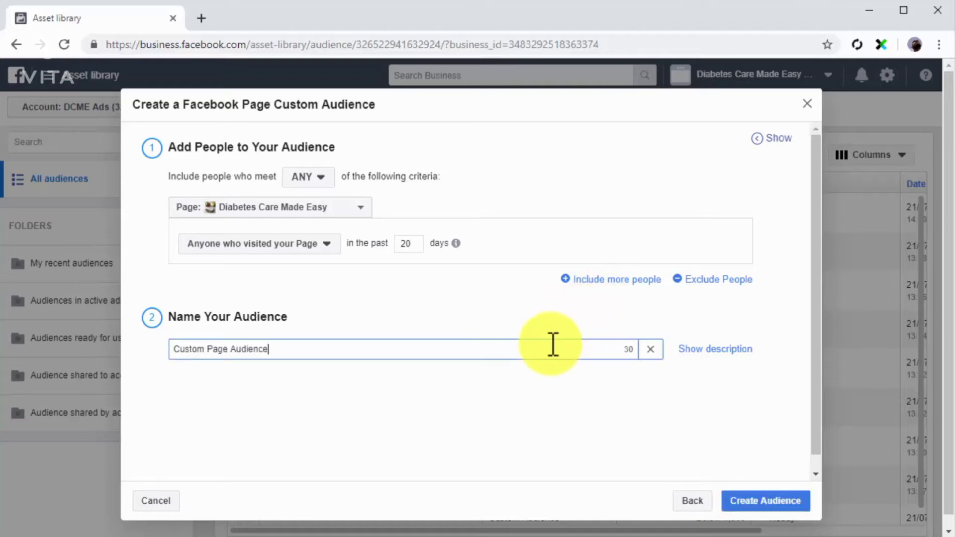
{"action": "left_click", "coordinate": [774, 500]}
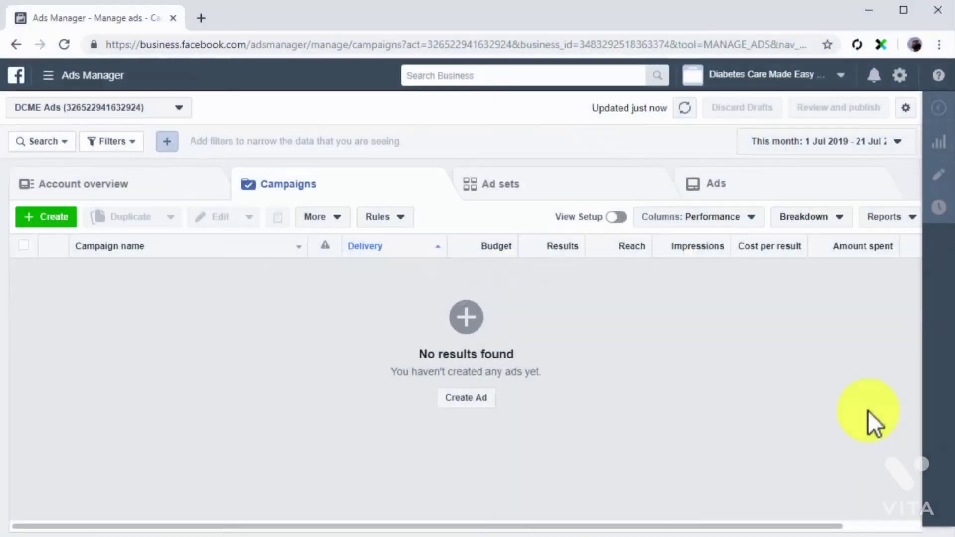
Go from Ads Manager to the audiences in the asset library and start a new lookalike audience
{"action": "left_click", "coordinate": [113, 82]}
{"action": "left_click", "coordinate": [626, 157]}
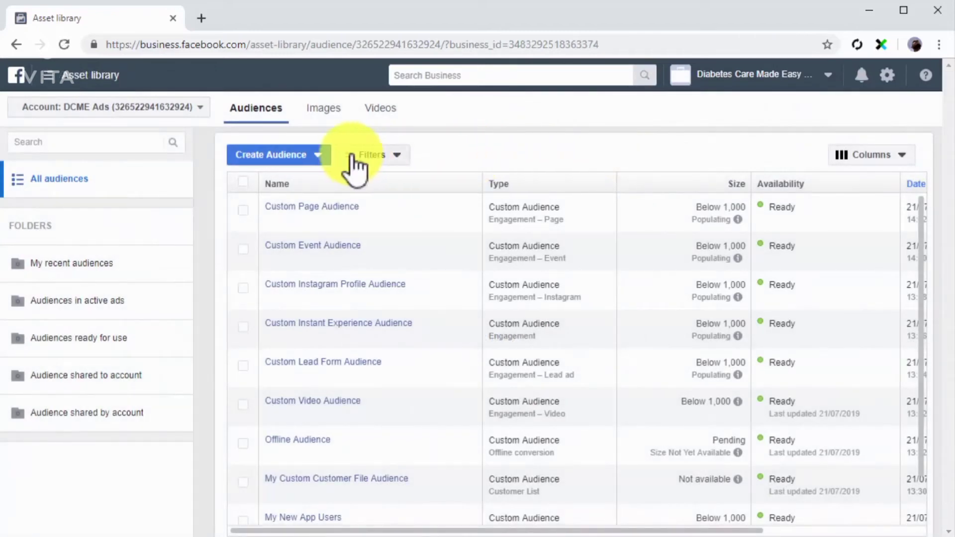
{"action": "left_click", "coordinate": [325, 154]}
{"action": "left_click", "coordinate": [296, 202]}
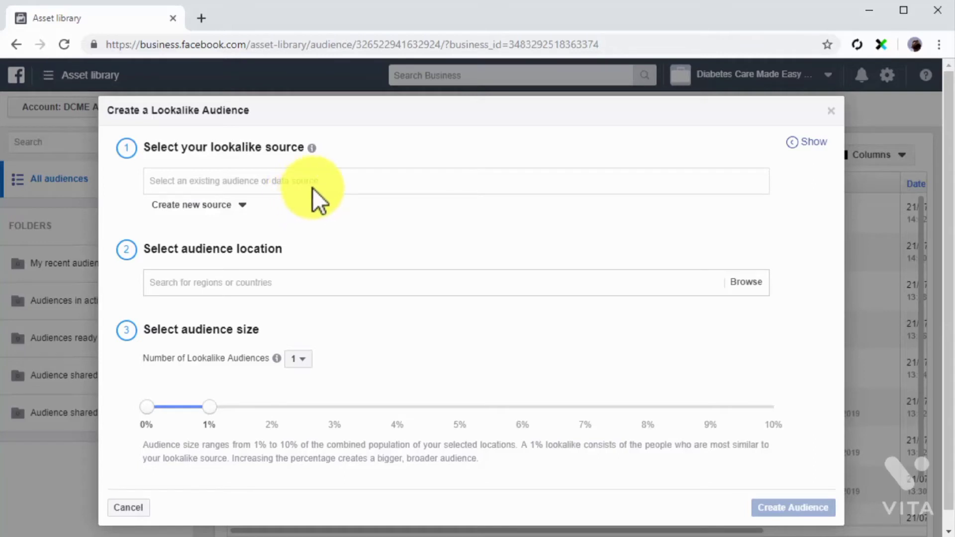
Examine the value-based sources, other sources and new-source options available for the lookalike audience
{"action": "left_click", "coordinate": [318, 187]}
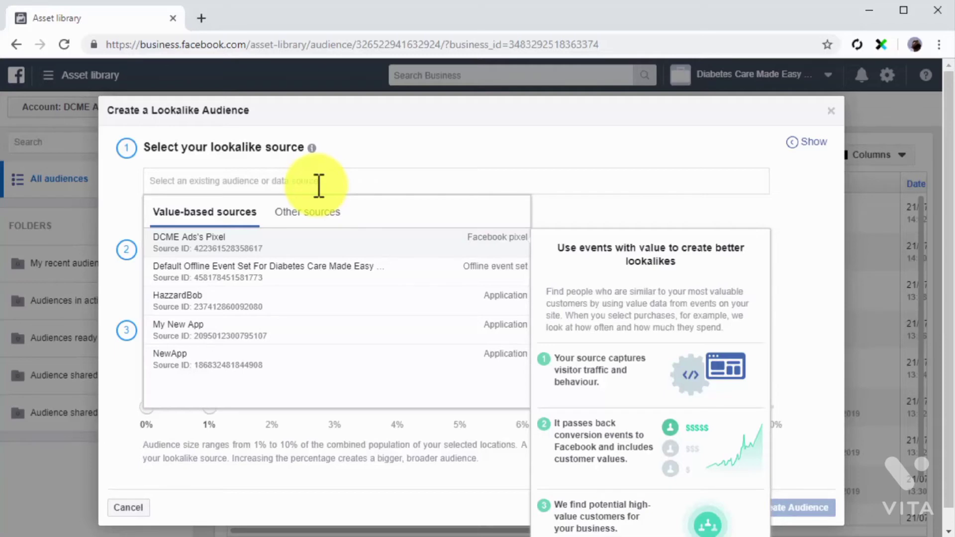
{"action": "left_click", "coordinate": [318, 213]}
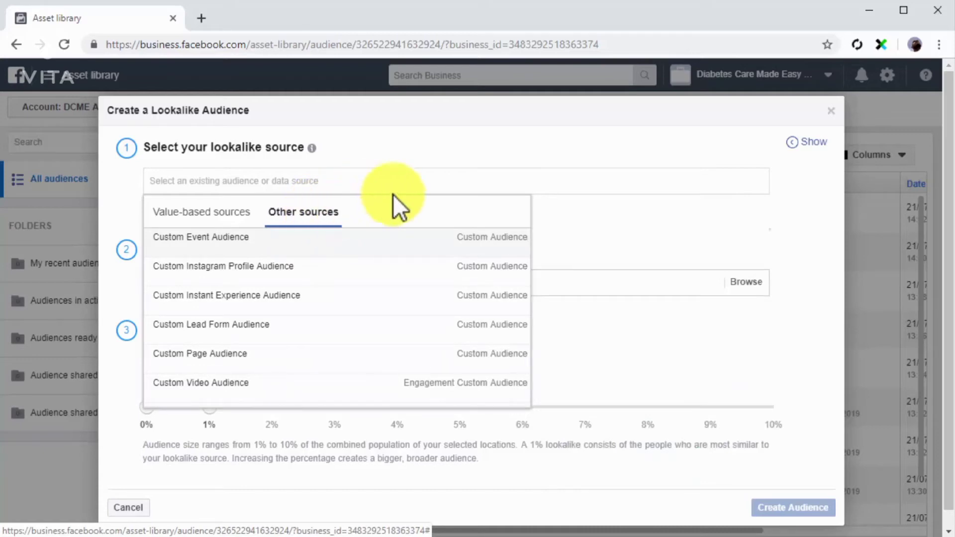
{"action": "left_click", "coordinate": [452, 187]}
{"action": "left_click", "coordinate": [452, 187]}
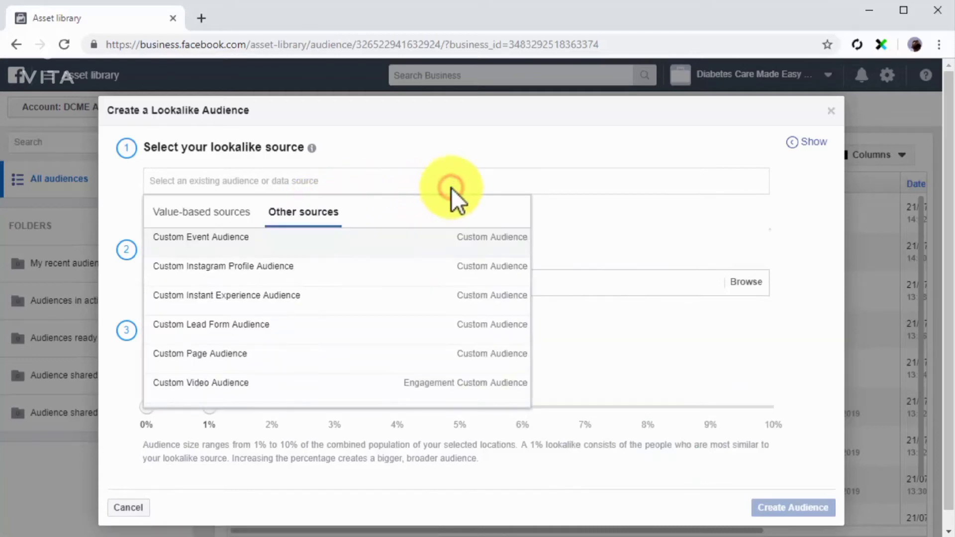
{"action": "left_click", "coordinate": [545, 219]}
{"action": "left_click", "coordinate": [246, 211]}
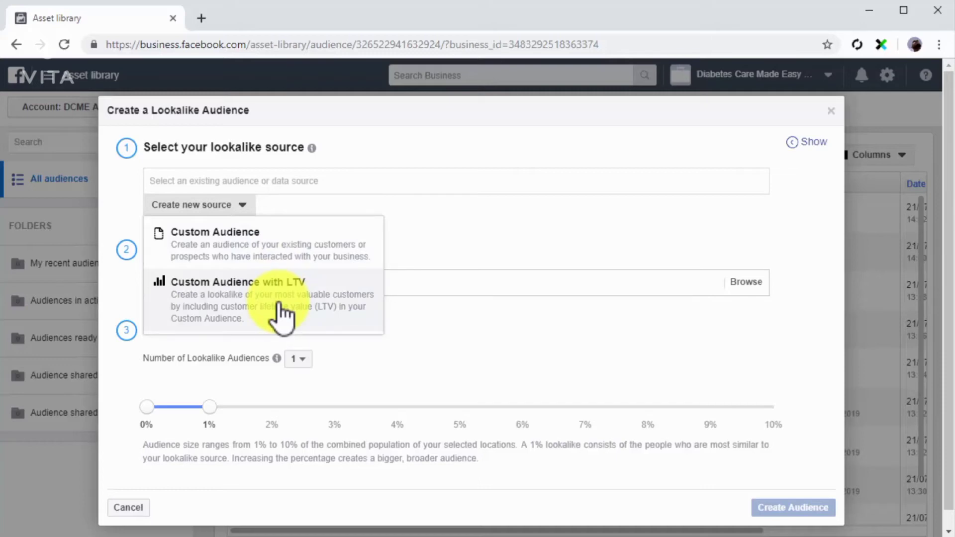
{"action": "left_click", "coordinate": [244, 210]}
Choose Custom Page Audience as the lookalike source and set the audience location to United States
{"action": "left_click", "coordinate": [269, 175]}
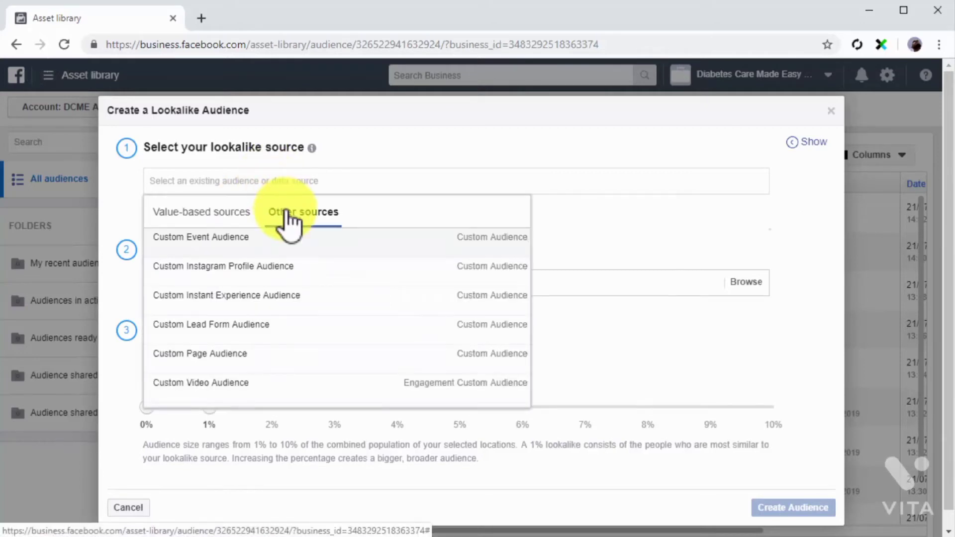
{"action": "left_click", "coordinate": [279, 353]}
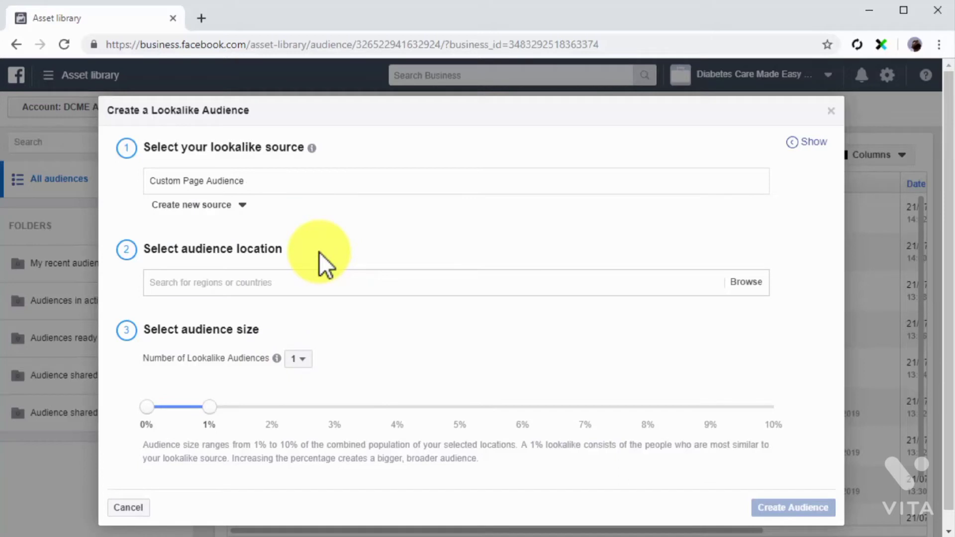
{"action": "left_click", "coordinate": [331, 283]}
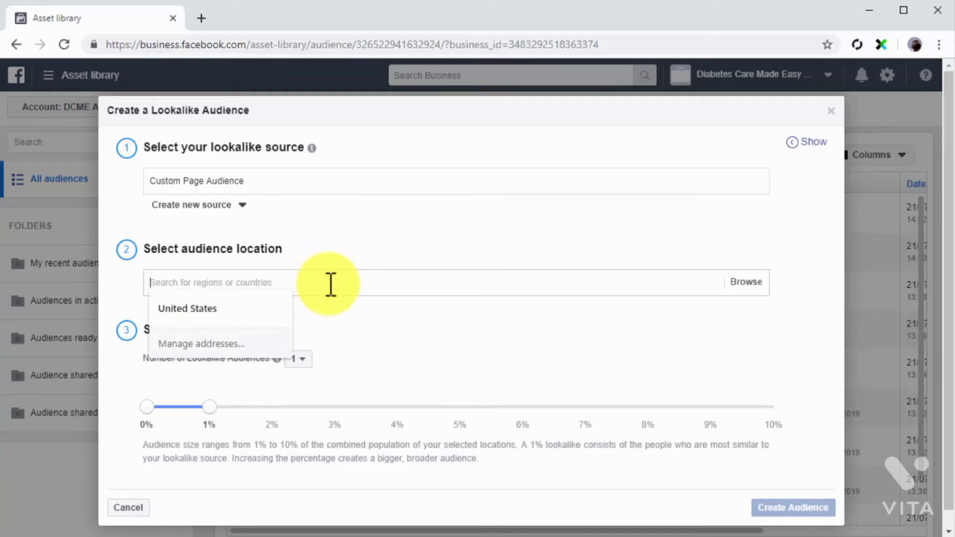
{"action": "left_click", "coordinate": [261, 306]}
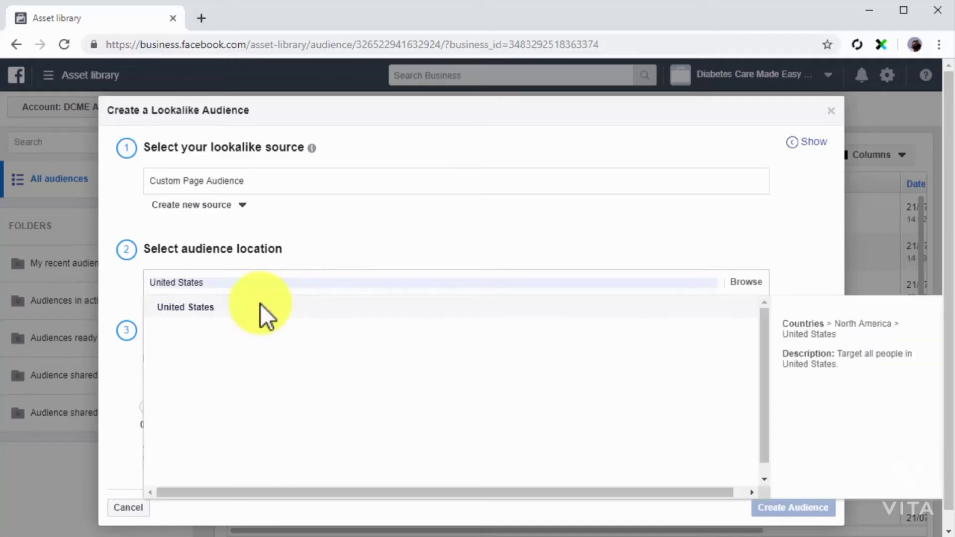
{"action": "left_click", "coordinate": [260, 306]}
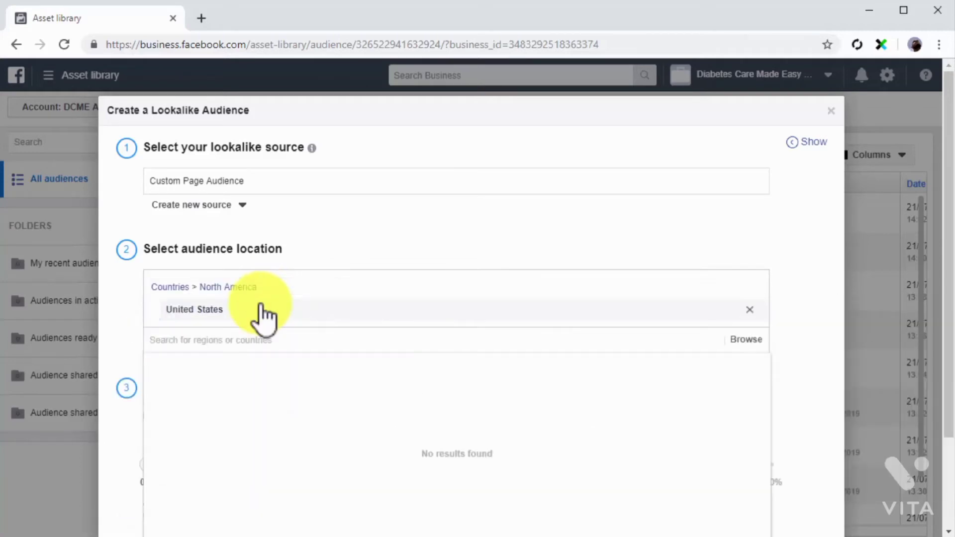
{"action": "left_click", "coordinate": [789, 354]}
{"action": "scroll", "coordinate": [789, 353], "scroll_direction": "down", "scroll_amount": 3}
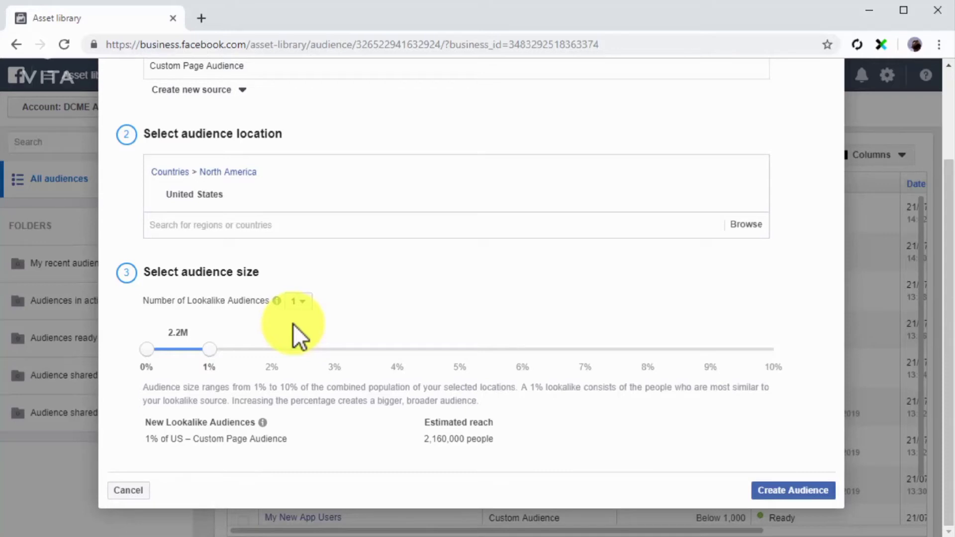
Try splitting the lookalike into 5 audiences and adjusting their percentage ranges
{"action": "left_click", "coordinate": [299, 302]}
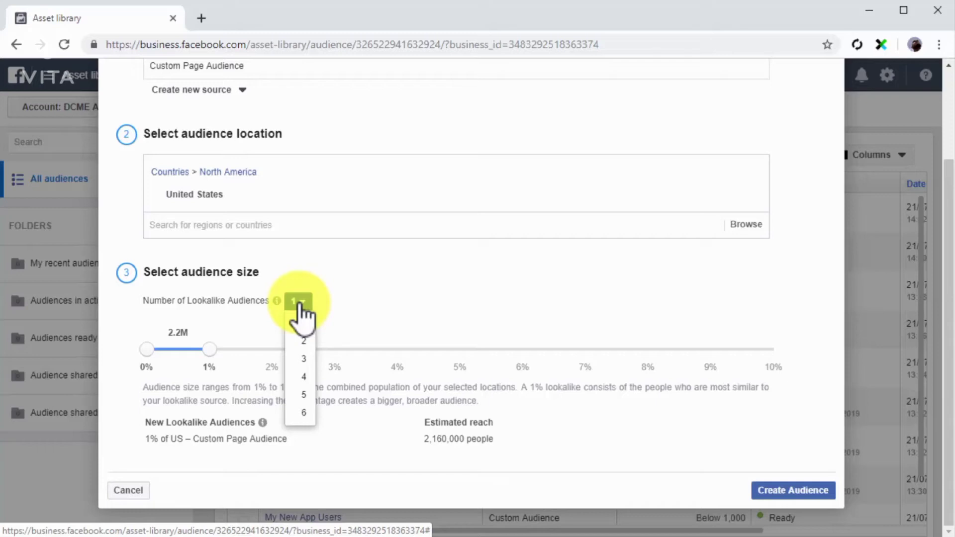
{"action": "left_click", "coordinate": [300, 395]}
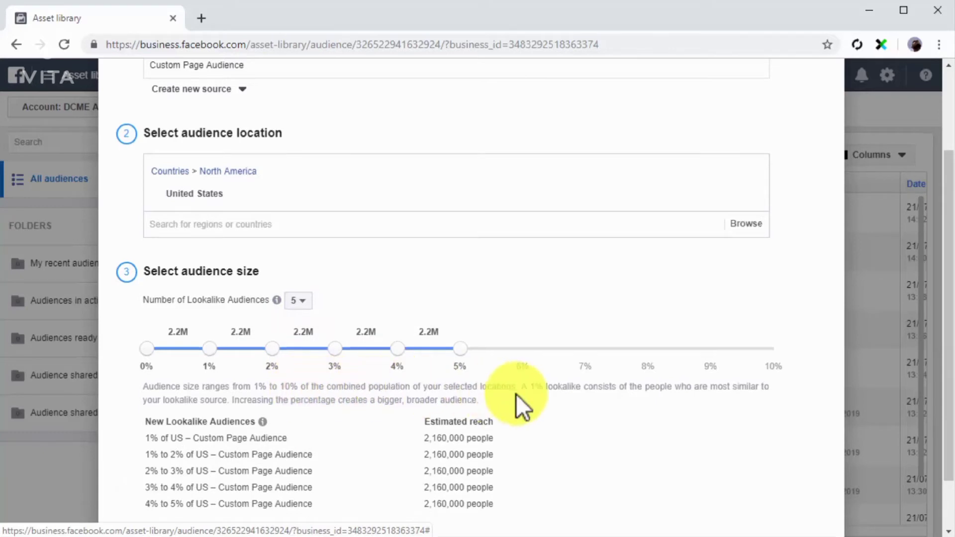
{"action": "scroll", "coordinate": [515, 394], "scroll_direction": "down", "scroll_amount": 1}
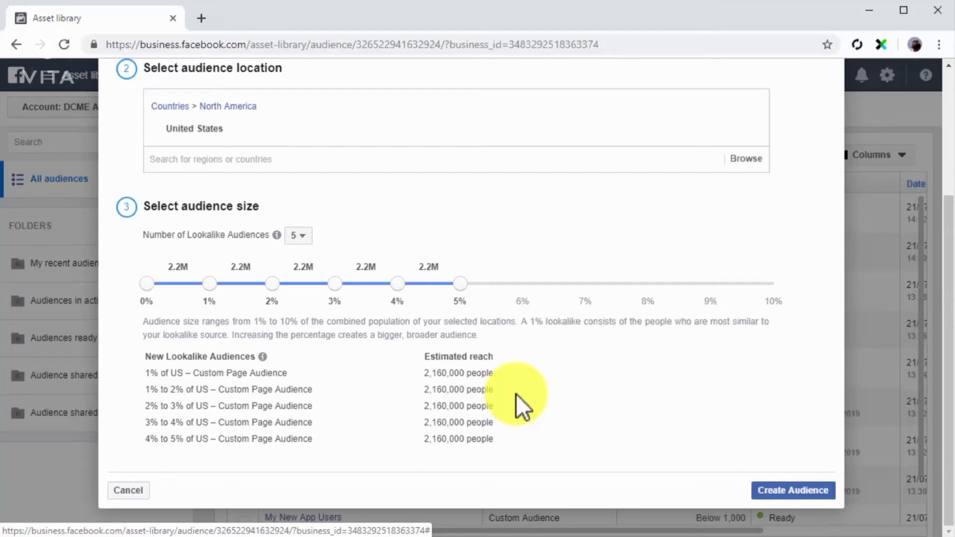
{"action": "left_click", "coordinate": [642, 282]}
{"action": "left_click_drag", "start_coordinate": [505, 288], "coordinate": [428, 283]}
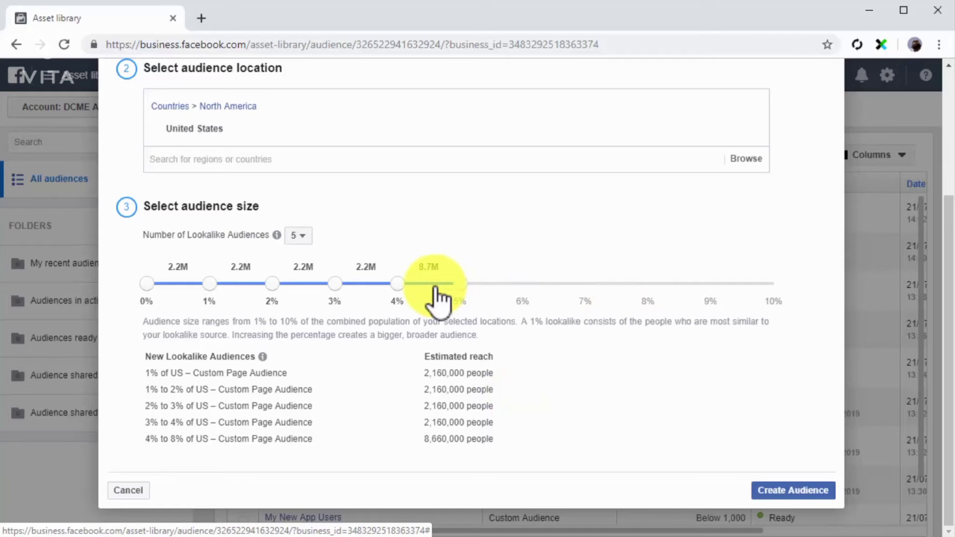
Set the number of lookalike audiences to 1 and create the lookalike audience
{"action": "left_click", "coordinate": [298, 236]}
{"action": "left_click", "coordinate": [300, 257]}
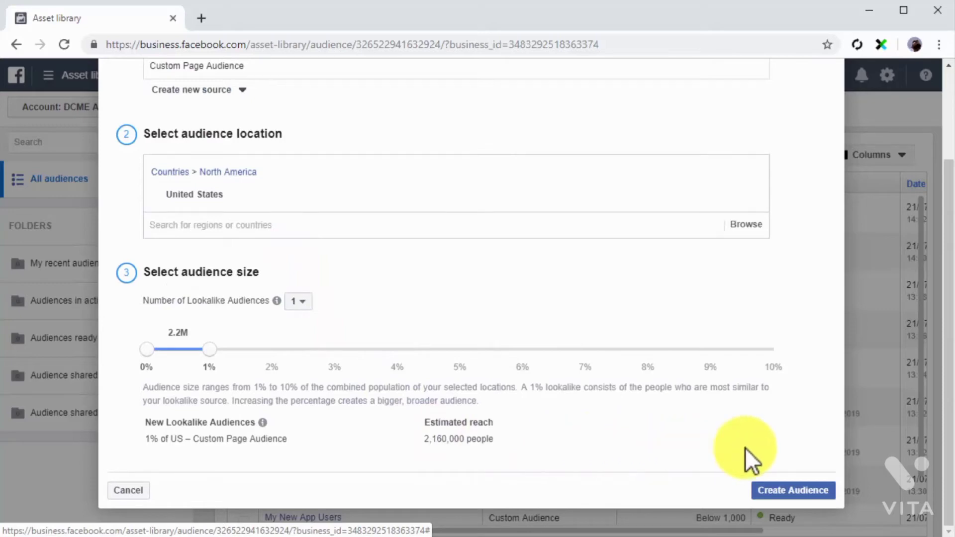
{"action": "left_click", "coordinate": [781, 491]}
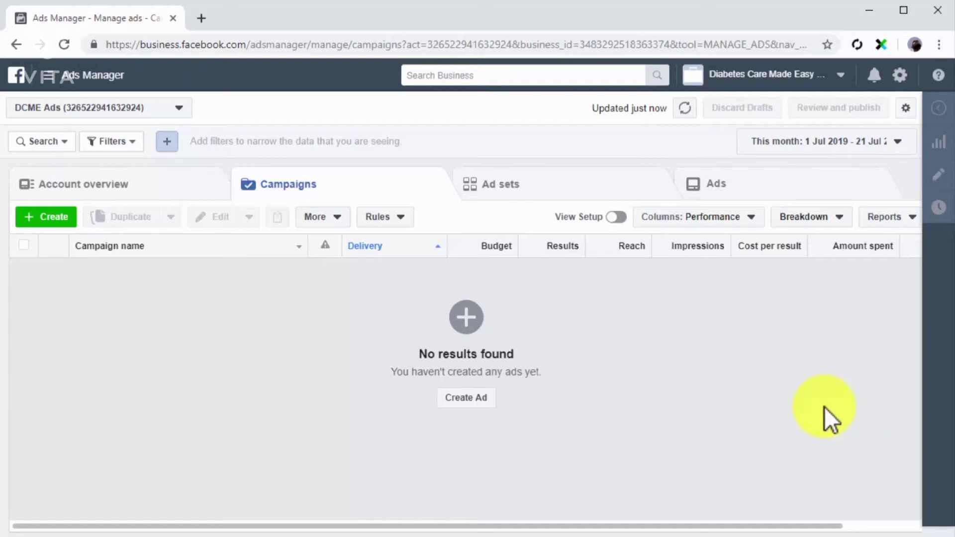
Go from Ads Manager to the audiences in the asset library and start a saved audience named "New Saved Audience"
{"action": "left_click", "coordinate": [80, 79]}
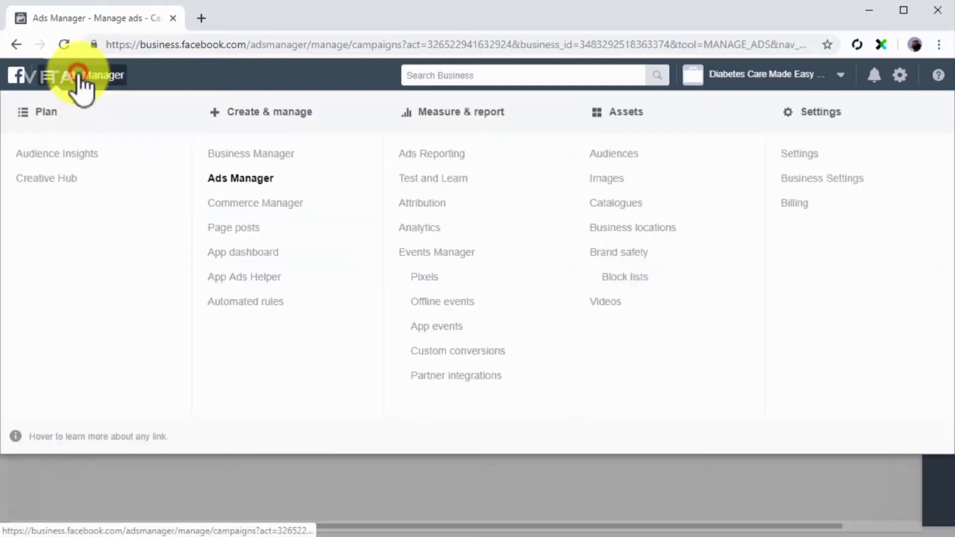
{"action": "left_click", "coordinate": [605, 153]}
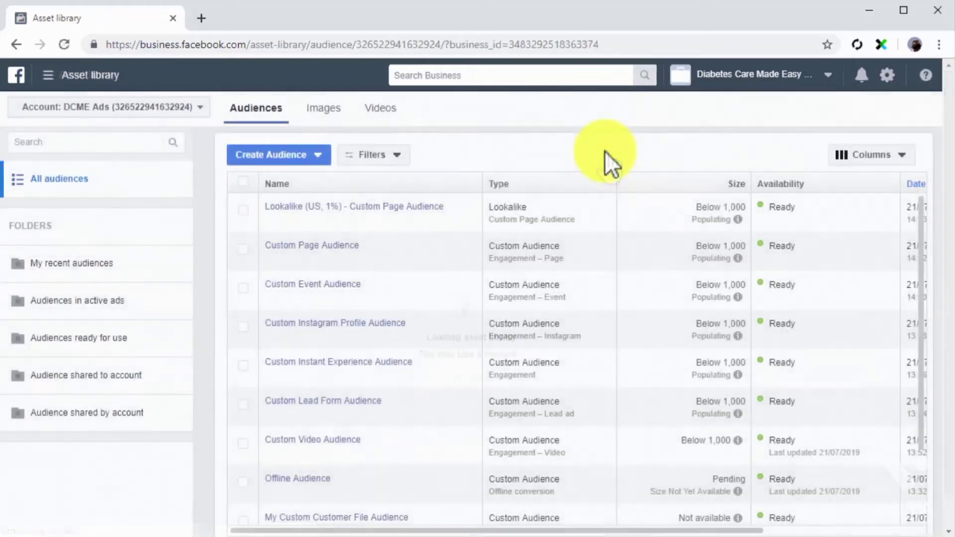
{"action": "left_click", "coordinate": [323, 157]}
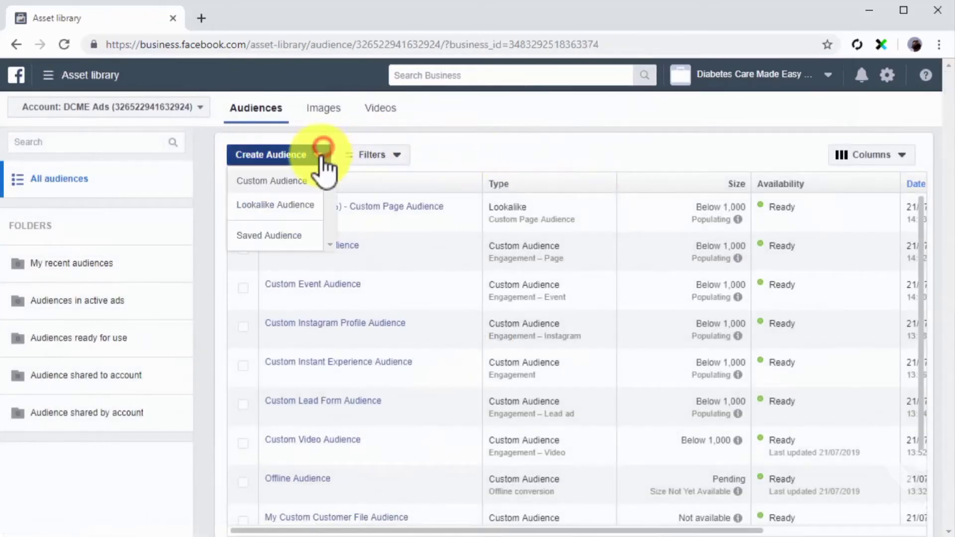
{"action": "left_click", "coordinate": [307, 237]}
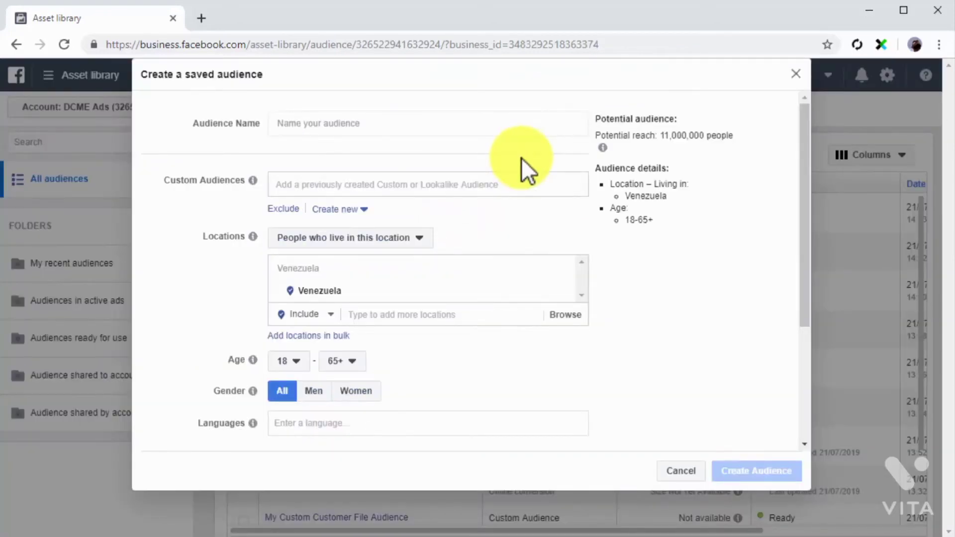
{"action": "left_click", "coordinate": [480, 123]}
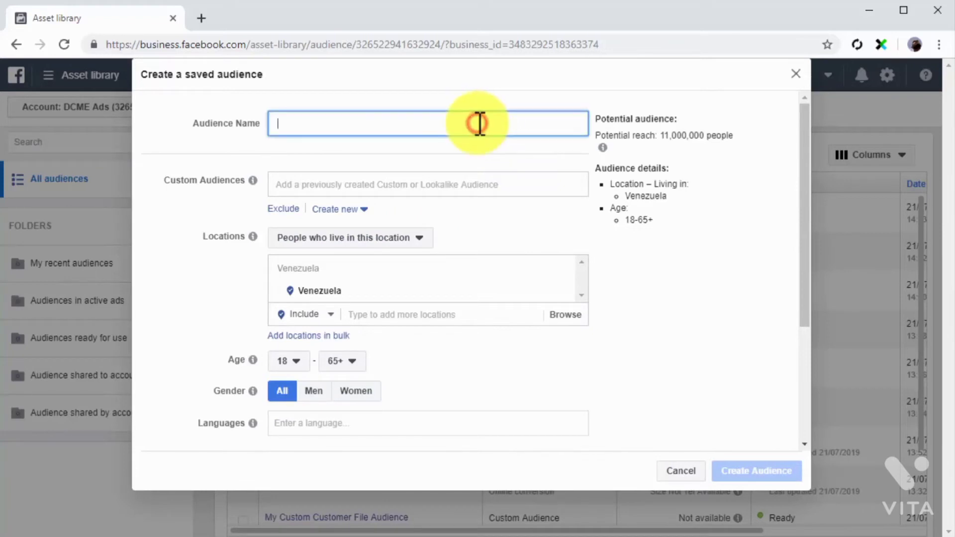
{"action": "type", "text": "New Saved Audience"}
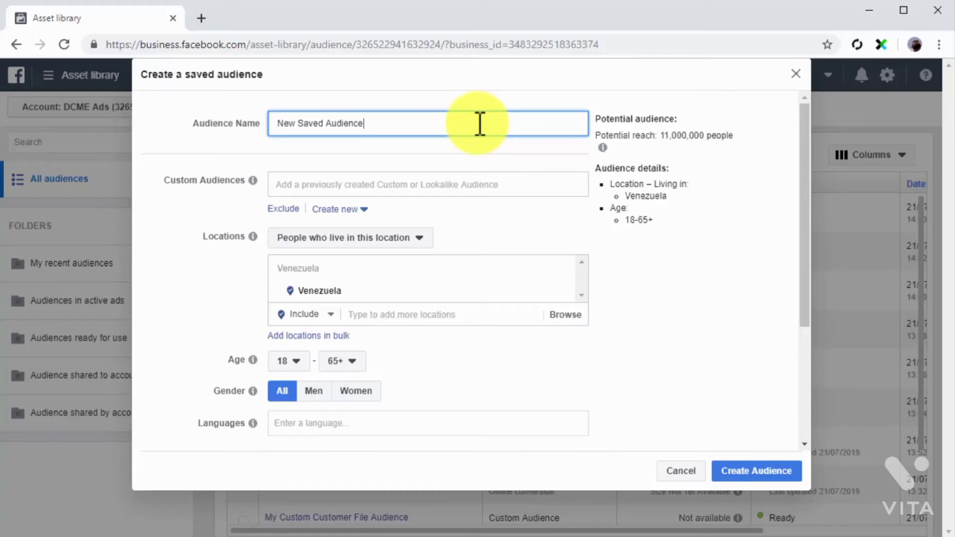
Examine the existing custom and lookalike audiences that can be added to the saved audience
{"action": "left_click", "coordinate": [454, 188]}
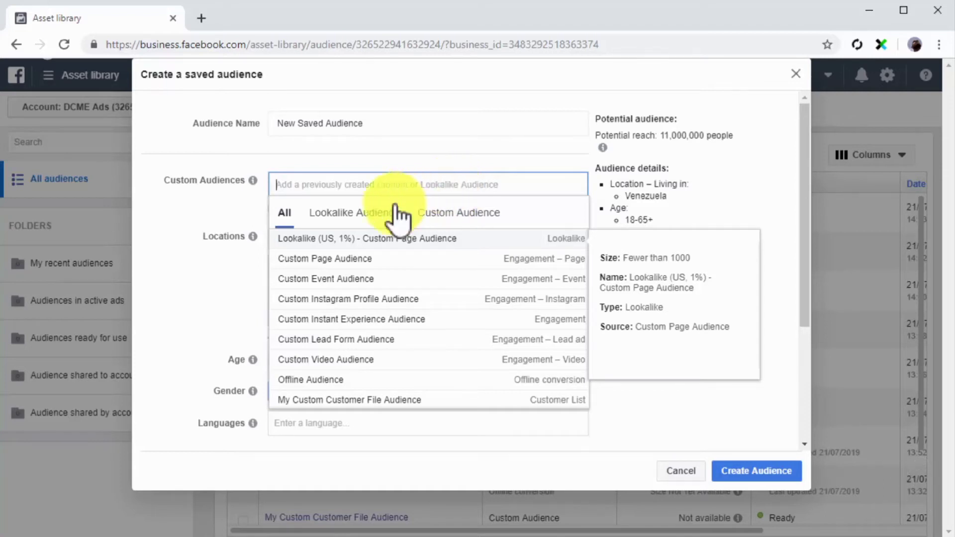
{"action": "mouse_move", "coordinate": [220, 243]}
{"action": "left_click", "coordinate": [221, 214]}
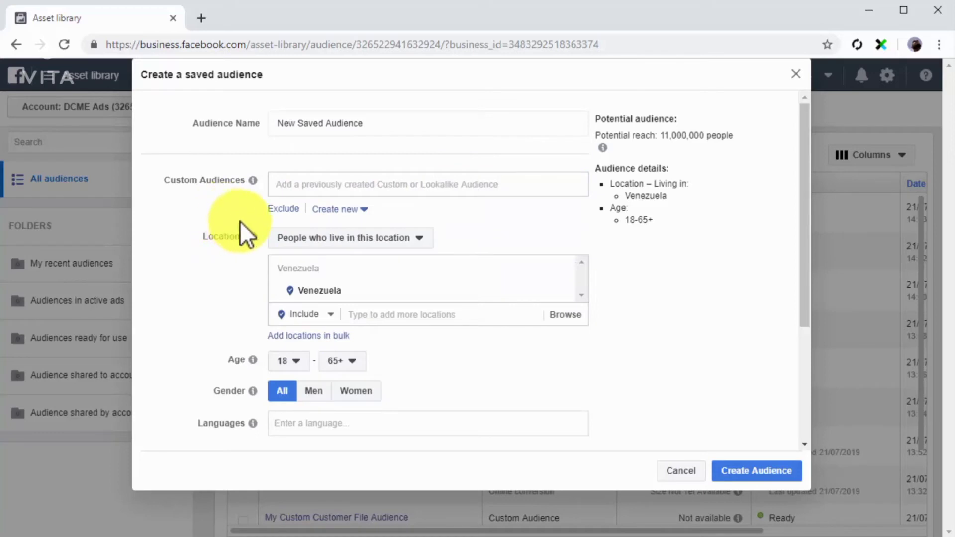
Target people who live in the location, remove Venezuela and include Canada and Australia instead
{"action": "left_click", "coordinate": [422, 238]}
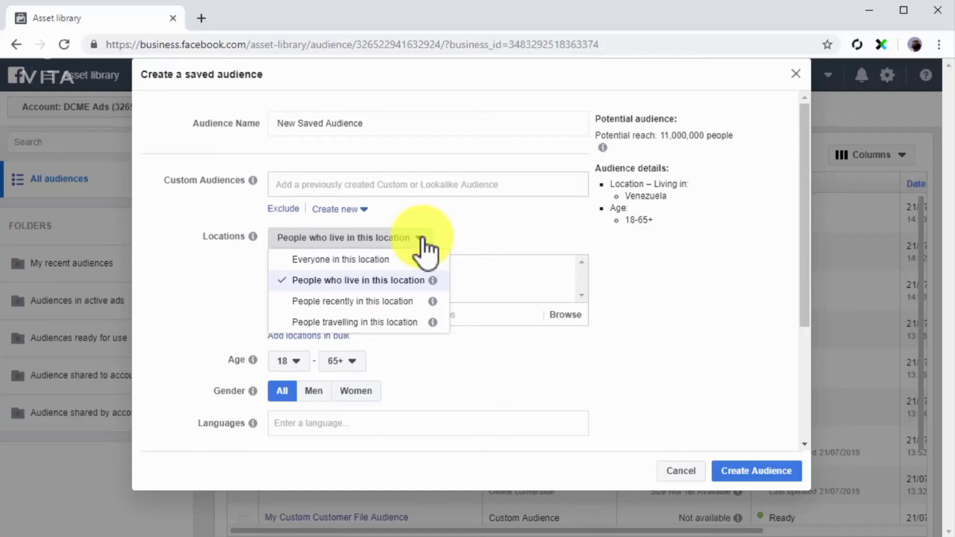
{"action": "left_click", "coordinate": [408, 281]}
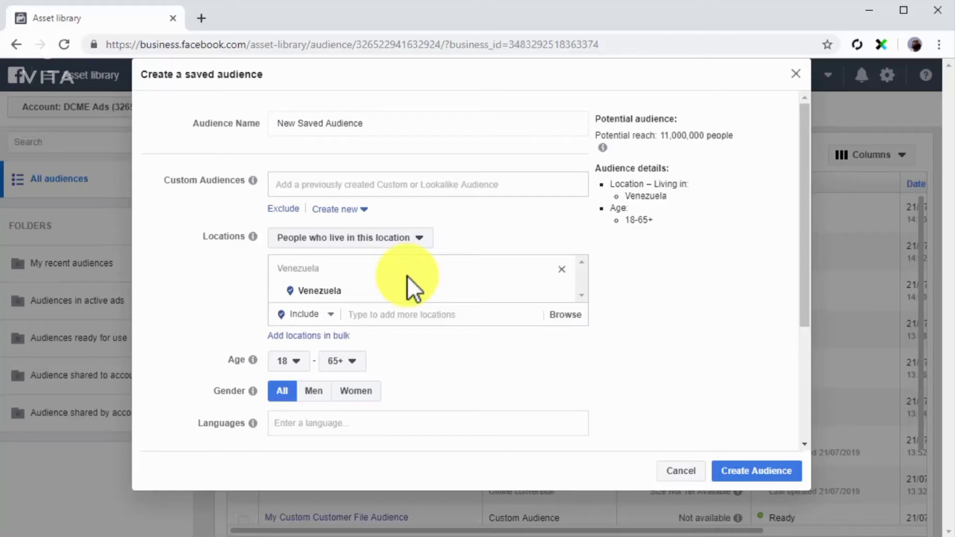
{"action": "left_click", "coordinate": [559, 269]}
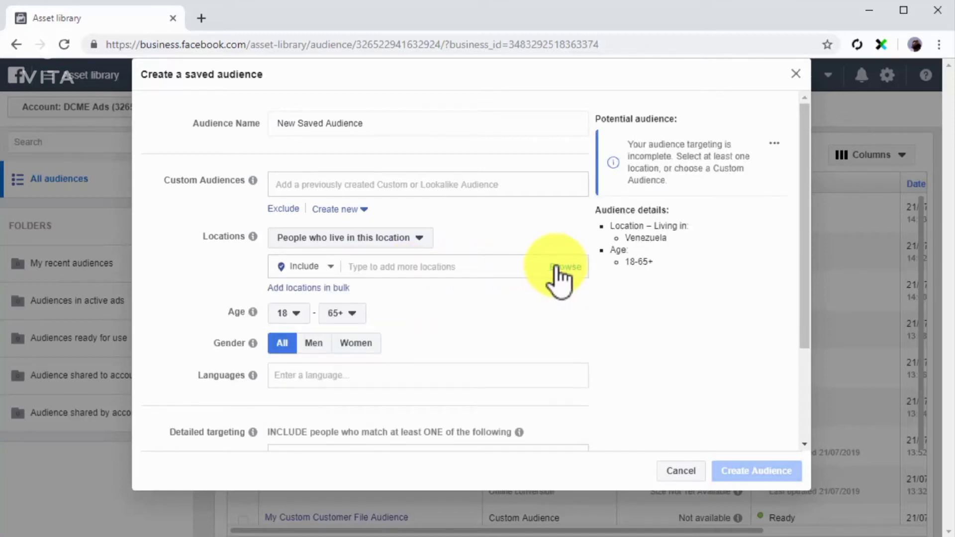
{"action": "left_click", "coordinate": [493, 266]}
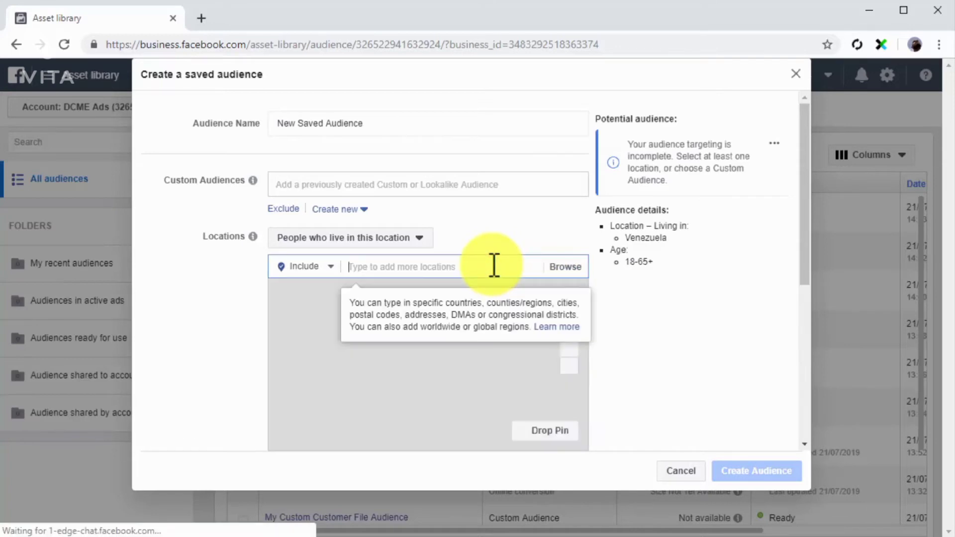
{"action": "type", "text": "c"}
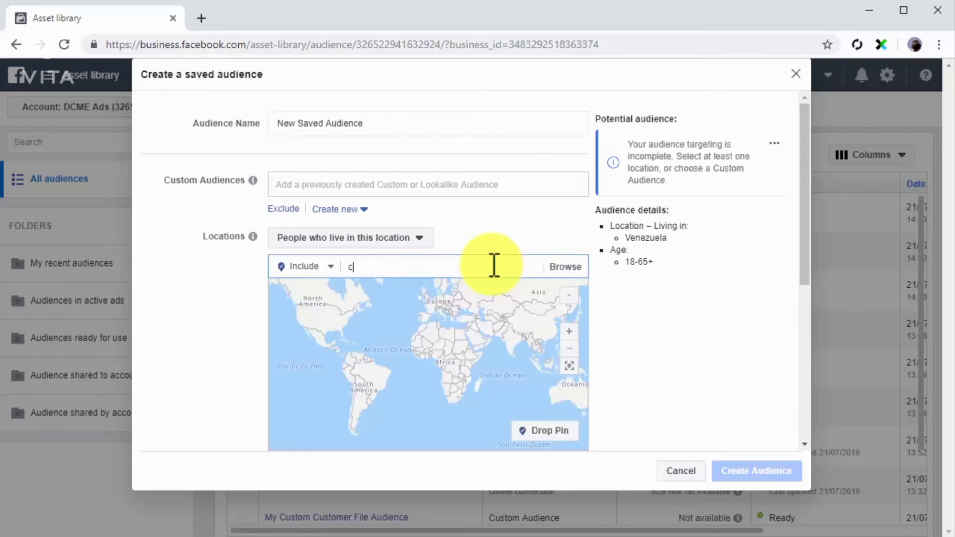
{"action": "type", "text": "anada"}
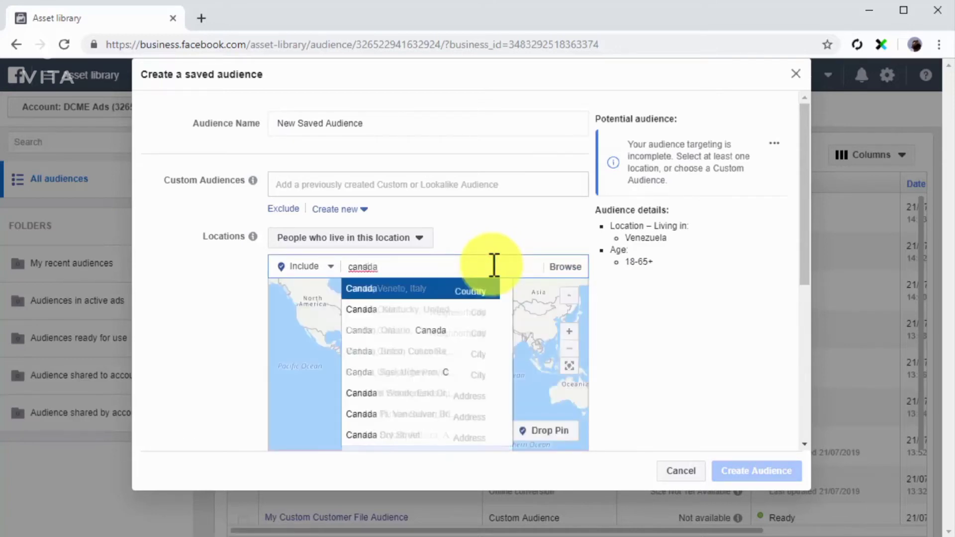
{"action": "left_click", "coordinate": [482, 293]}
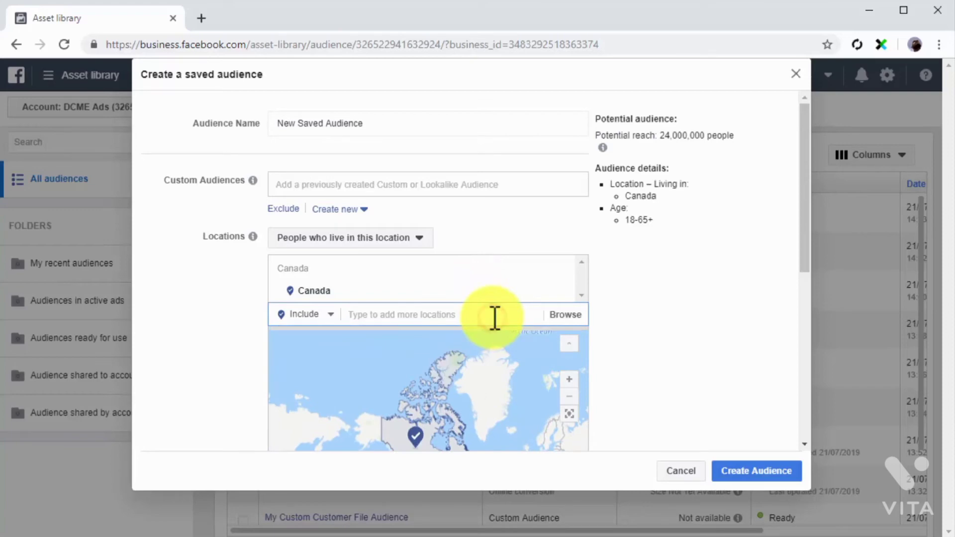
{"action": "type", "text": "australia"}
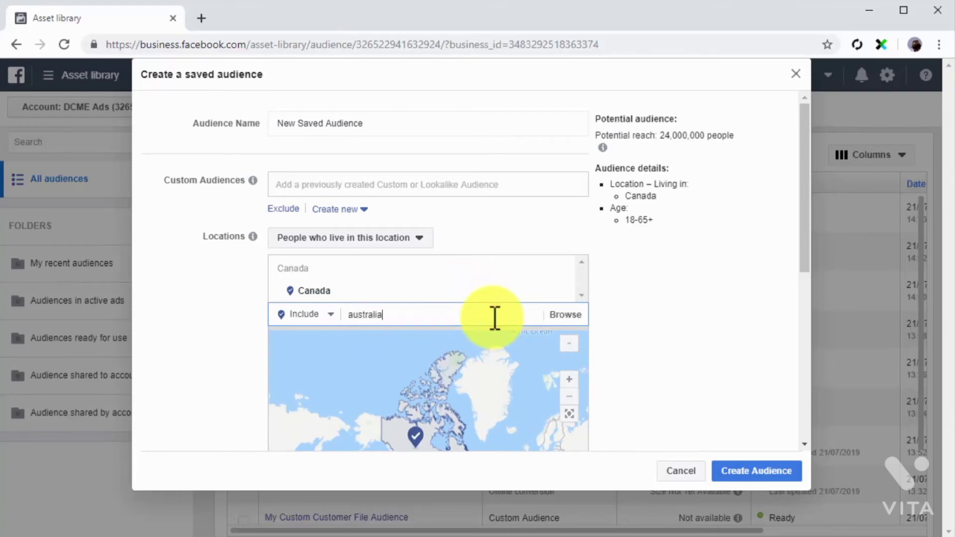
{"action": "key", "text": "Return"}
Set the saved audience's age range to 24–55
{"action": "scroll", "coordinate": [493, 317], "scroll_direction": "down", "scroll_amount": 4}
{"action": "left_click", "coordinate": [292, 356]}
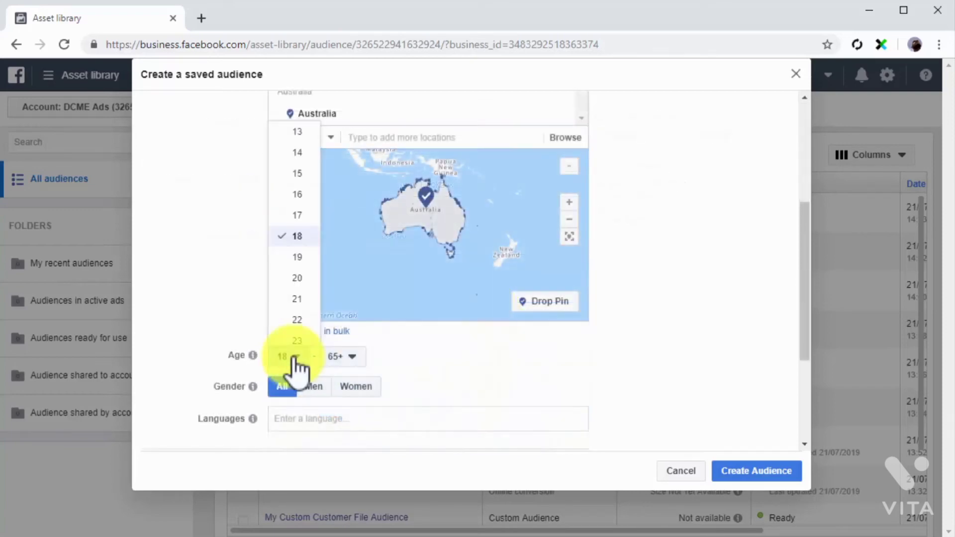
{"action": "left_click", "coordinate": [303, 304]}
{"action": "left_click", "coordinate": [341, 356]}
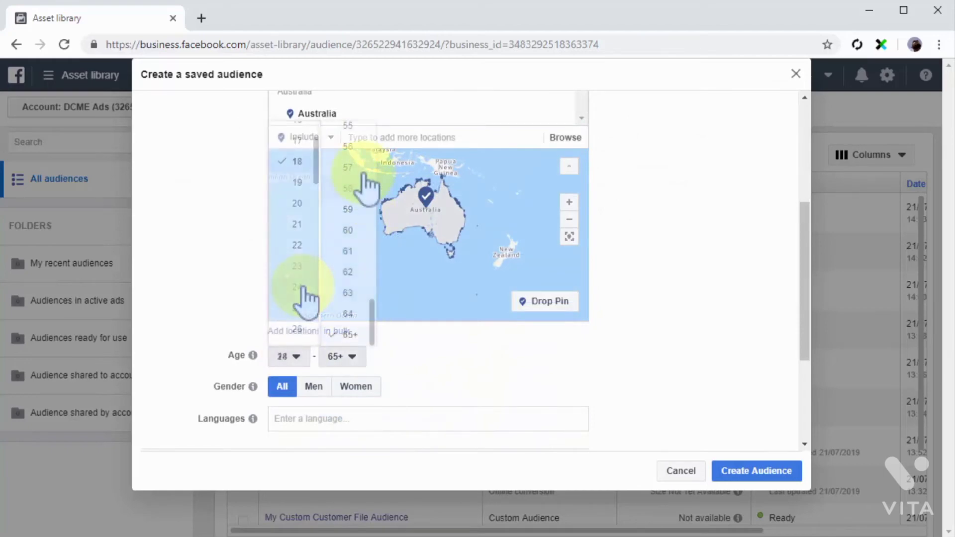
{"action": "left_click", "coordinate": [363, 122]}
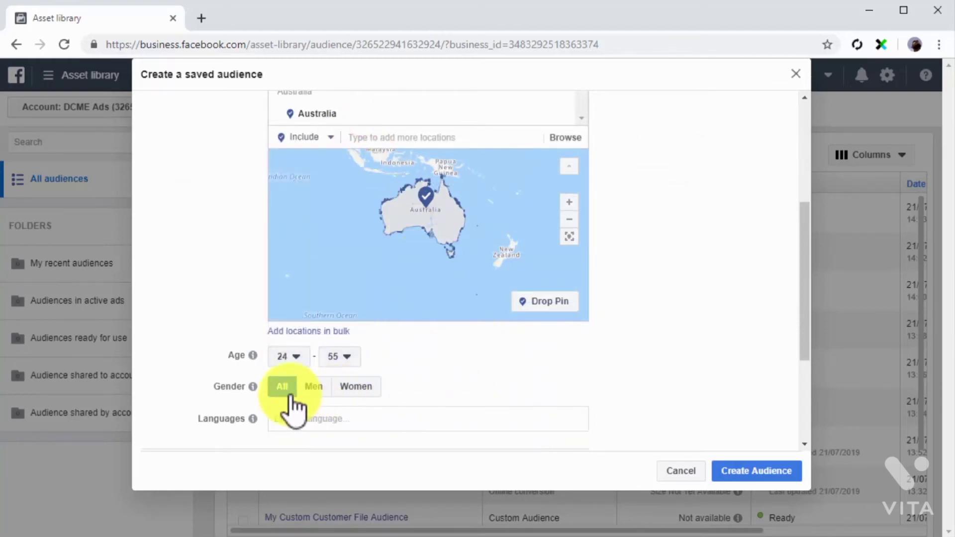
Add Spanish, English (All) and Chinese (All) as the saved audience's languages
{"action": "scroll", "coordinate": [295, 405], "scroll_direction": "down", "scroll_amount": 2}
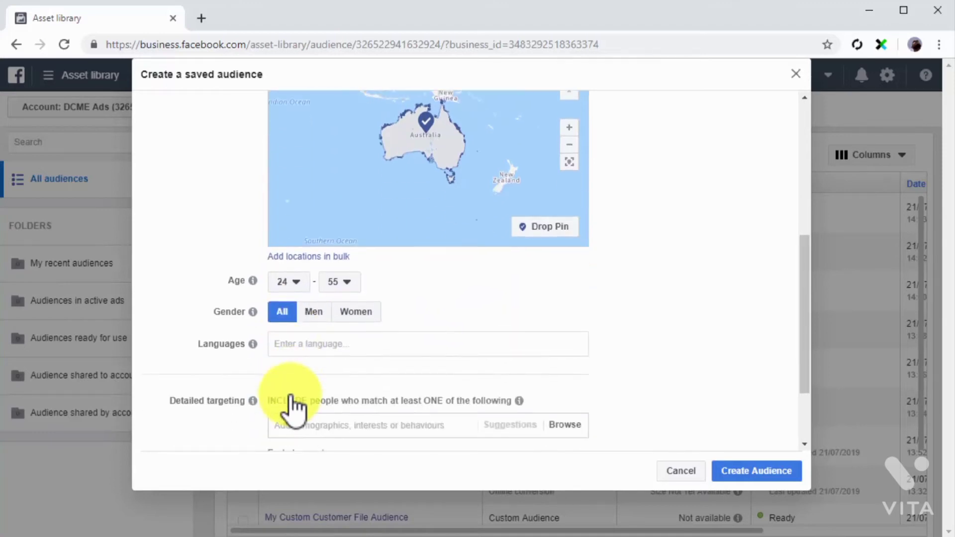
{"action": "left_click", "coordinate": [339, 348]}
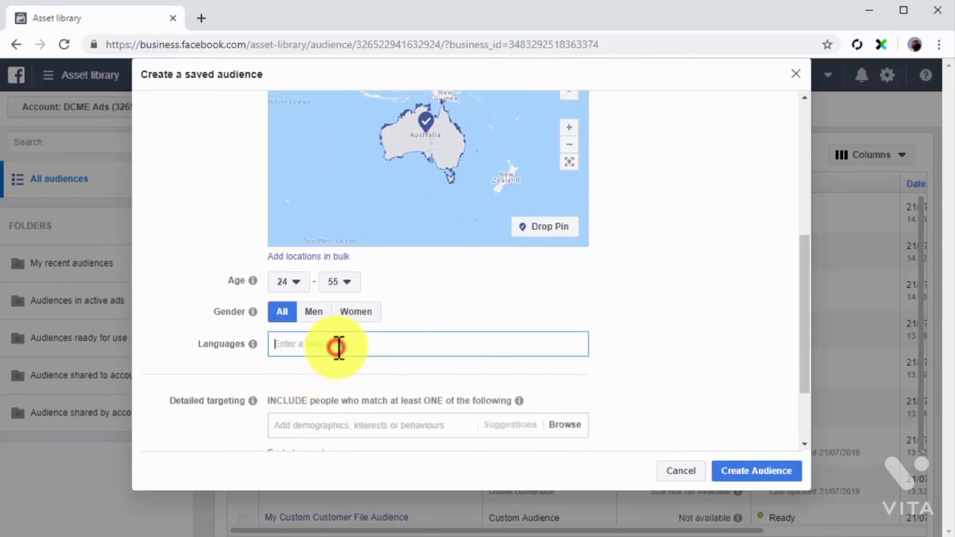
{"action": "type", "text": "english"}
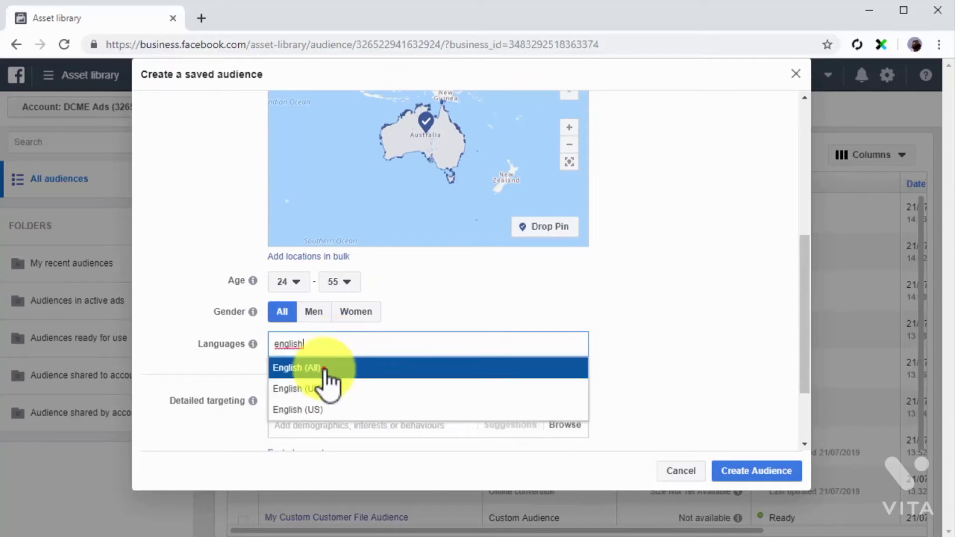
{"action": "left_click", "coordinate": [326, 369]}
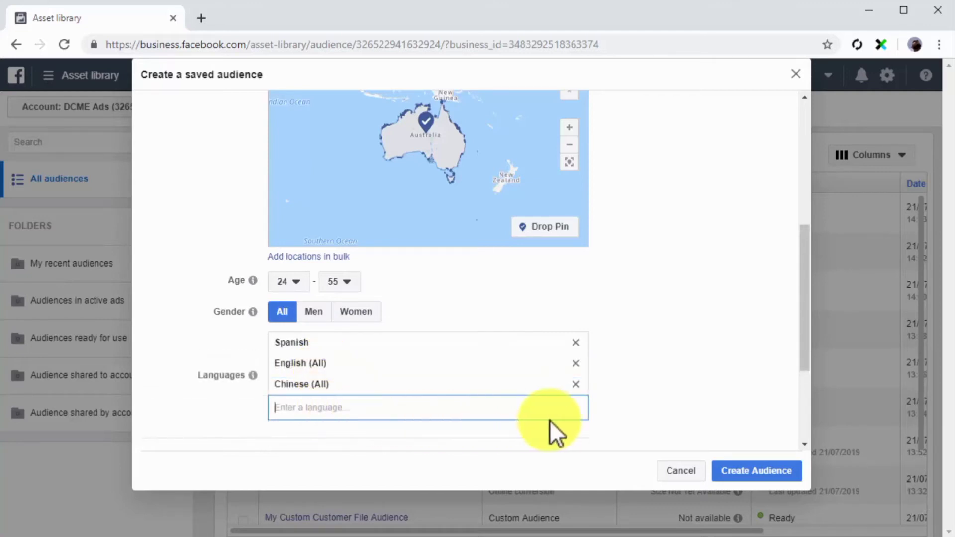
Try adding the employer "Health" to the included detailed targeting, then remove it
{"action": "scroll", "coordinate": [595, 420], "scroll_direction": "down", "scroll_amount": 3}
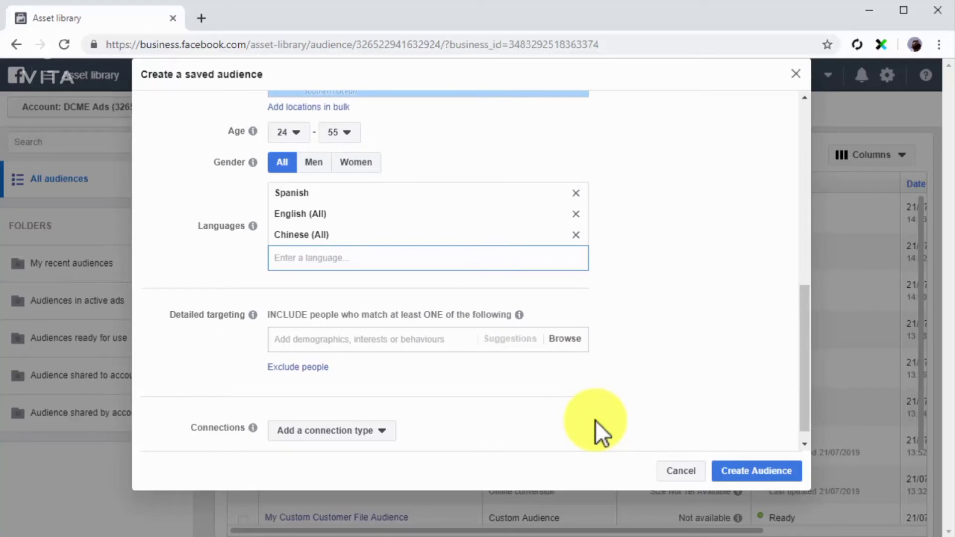
{"action": "left_click", "coordinate": [407, 340]}
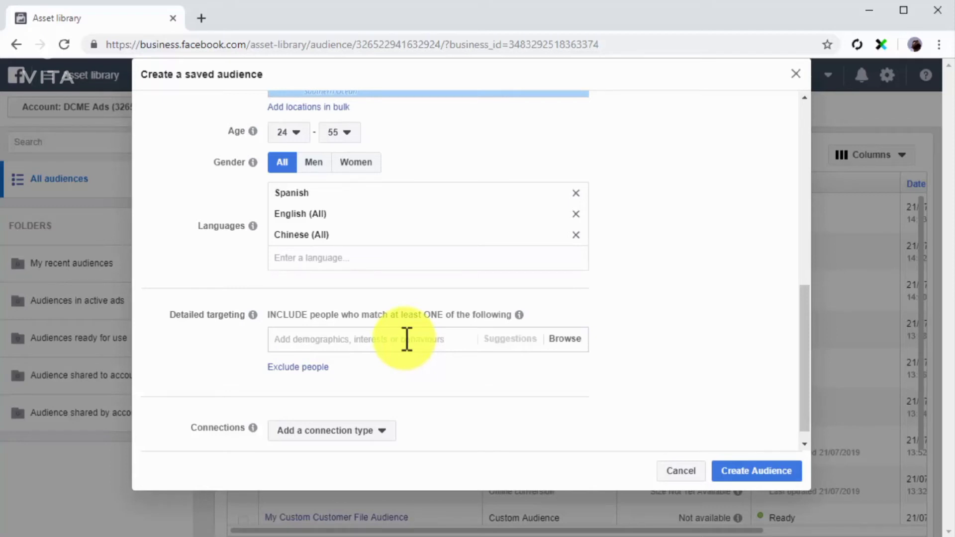
{"action": "type", "text": "heal"}
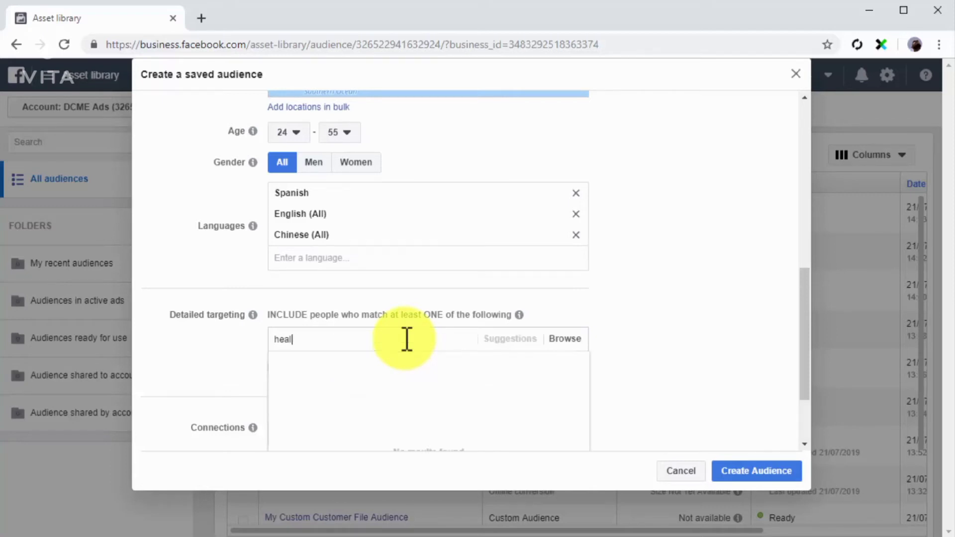
{"action": "type", "text": "th"}
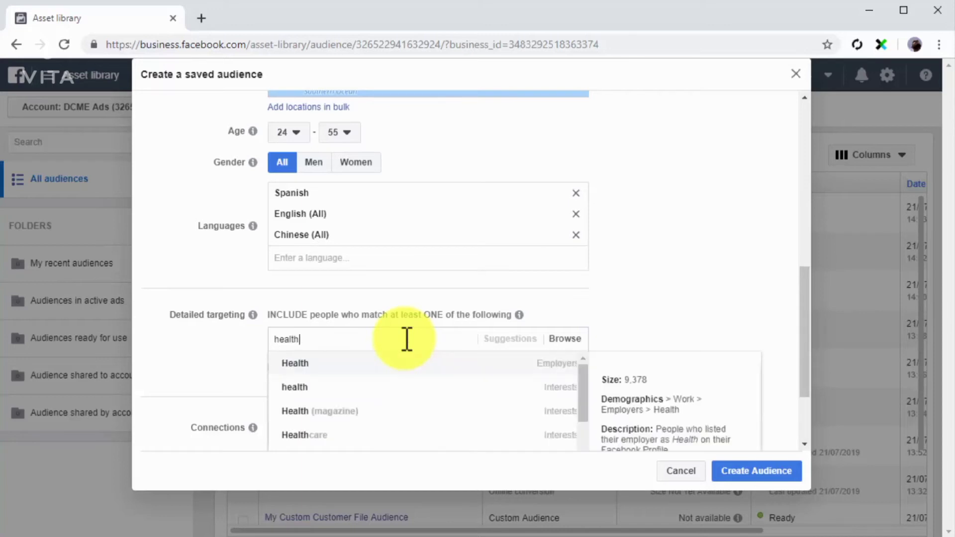
{"action": "left_click", "coordinate": [396, 364]}
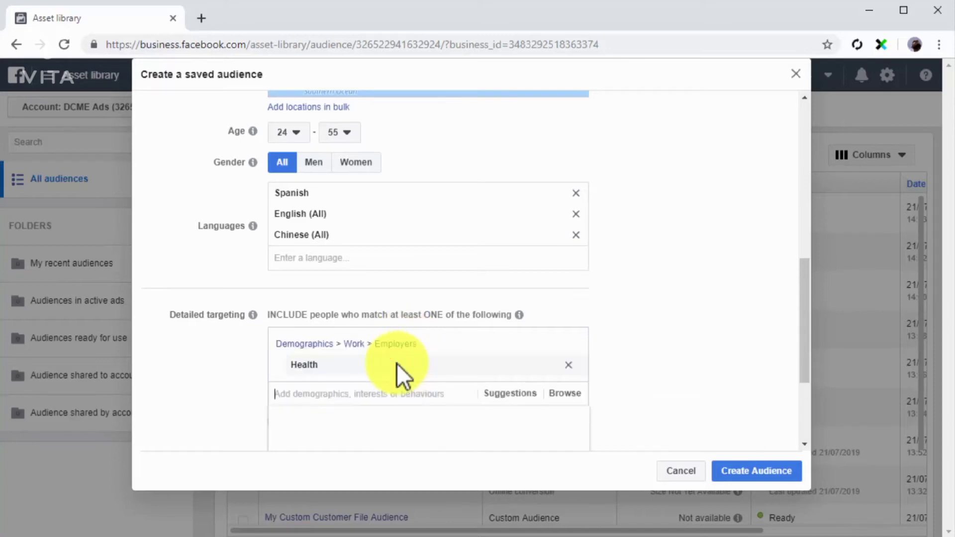
{"action": "left_click", "coordinate": [568, 366]}
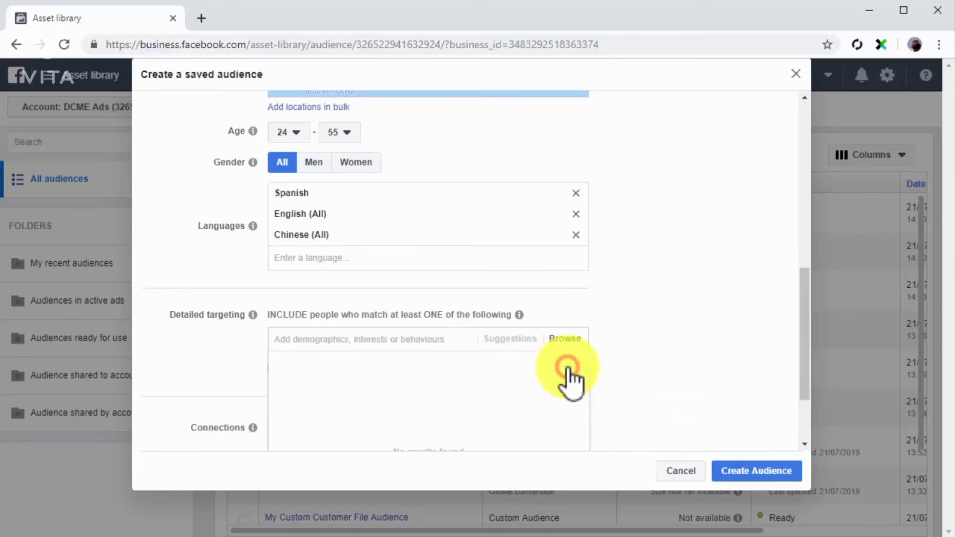
Add the Healthcare interest to the saved audience's included detailed targeting and view the browsable targeting categories
{"action": "left_click", "coordinate": [414, 340]}
{"action": "type", "text": "health"}
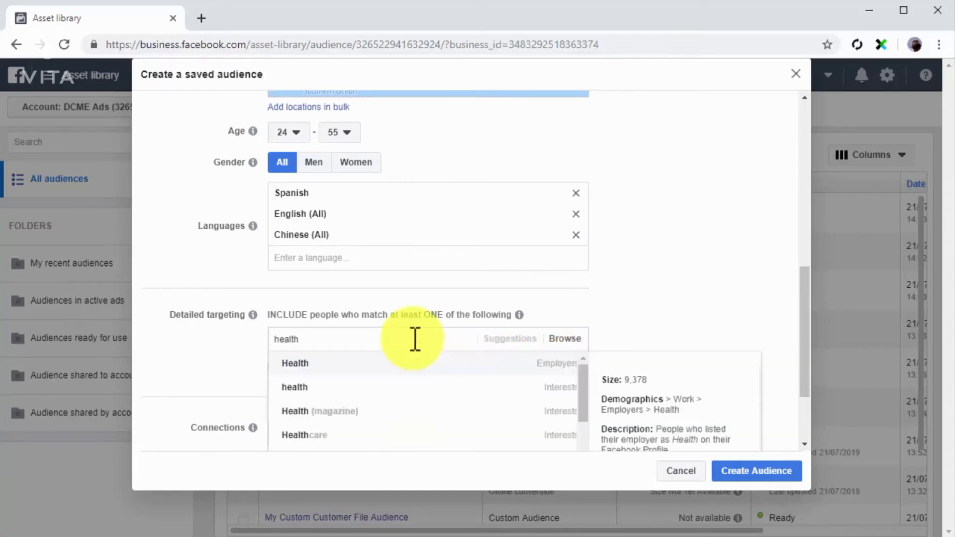
{"action": "left_click", "coordinate": [410, 431]}
{"action": "left_click", "coordinate": [560, 394]}
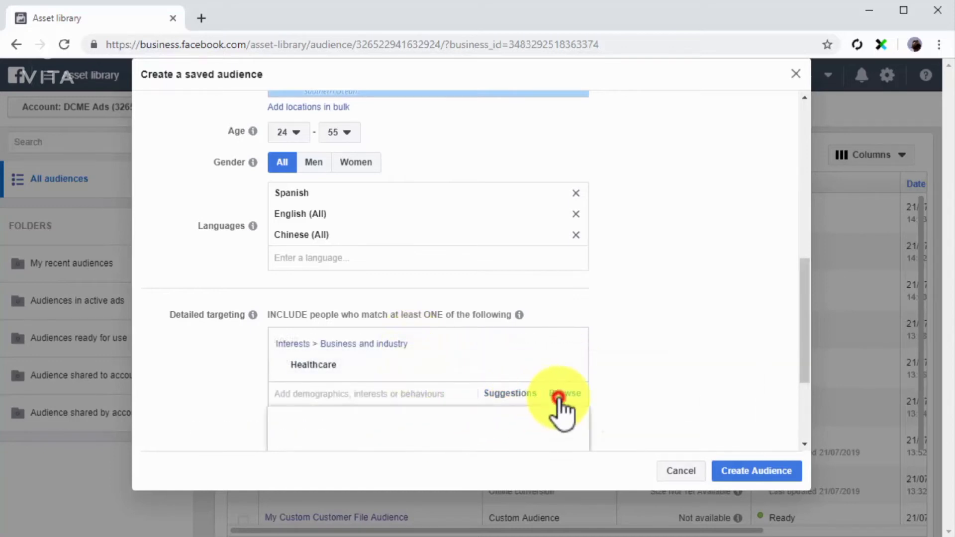
{"action": "scroll", "coordinate": [629, 394], "scroll_direction": "down", "scroll_amount": 1}
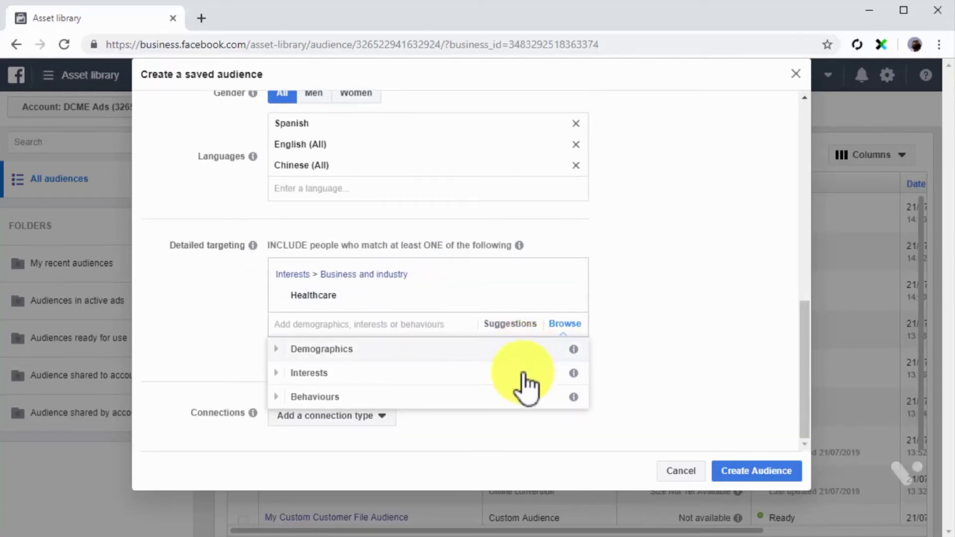
{"action": "left_click", "coordinate": [560, 419]}
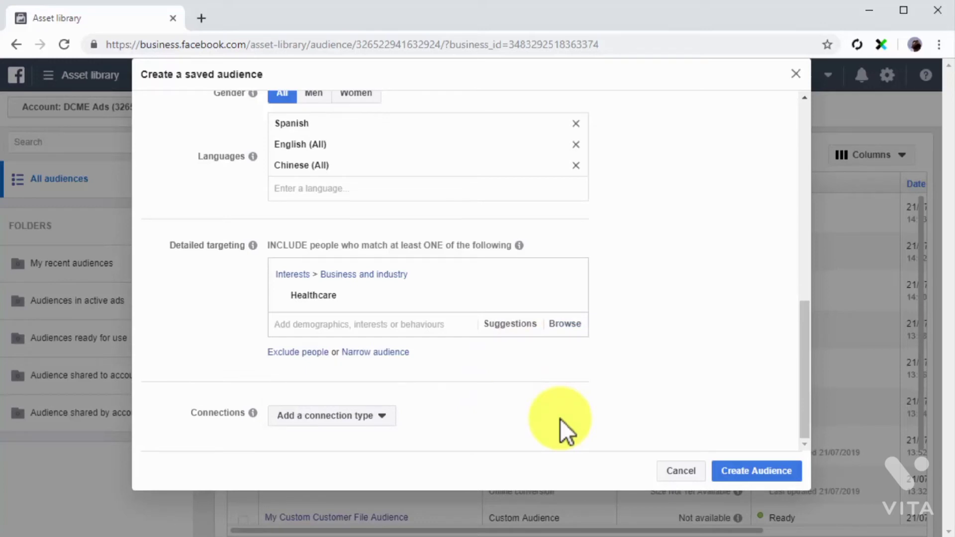
Add the Facebook Pages connection "Friends of people who like your Page" and create the saved audience
{"action": "left_click", "coordinate": [372, 417]}
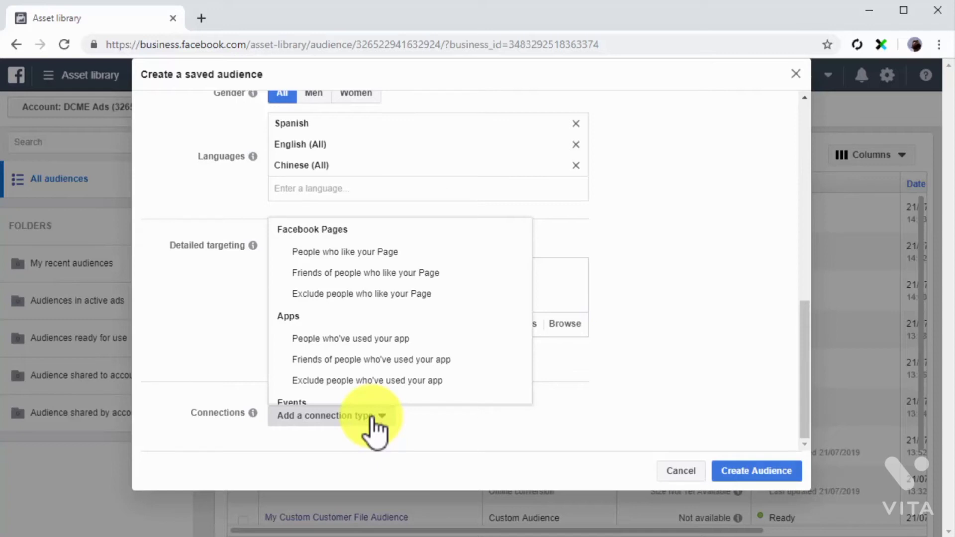
{"action": "scroll", "coordinate": [444, 363], "scroll_direction": "down", "scroll_amount": 2}
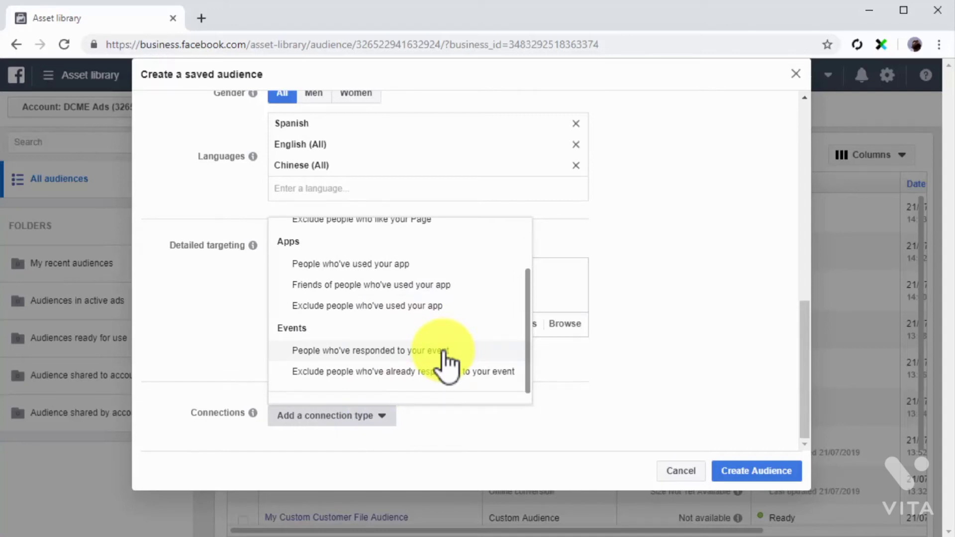
{"action": "scroll", "coordinate": [448, 362], "scroll_direction": "up", "scroll_amount": 2}
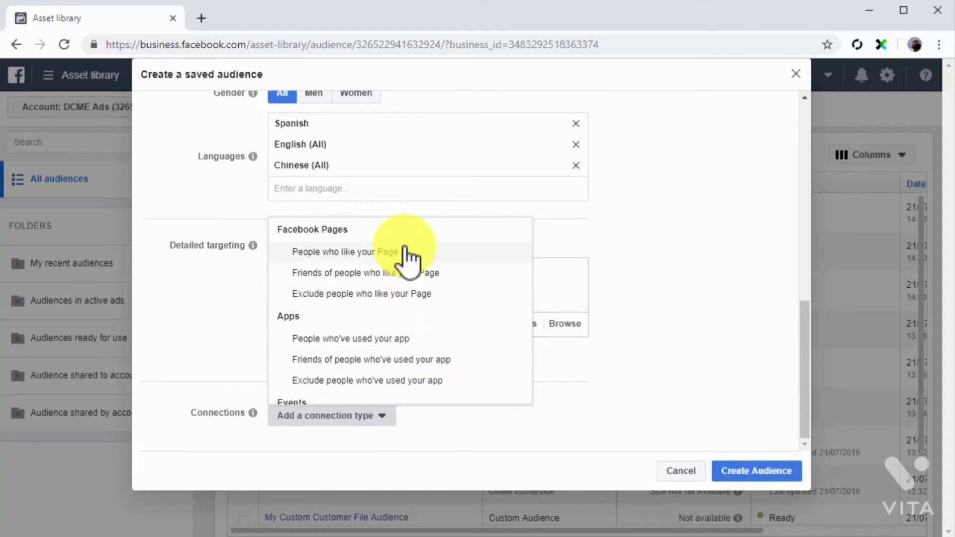
{"action": "left_click", "coordinate": [431, 264]}
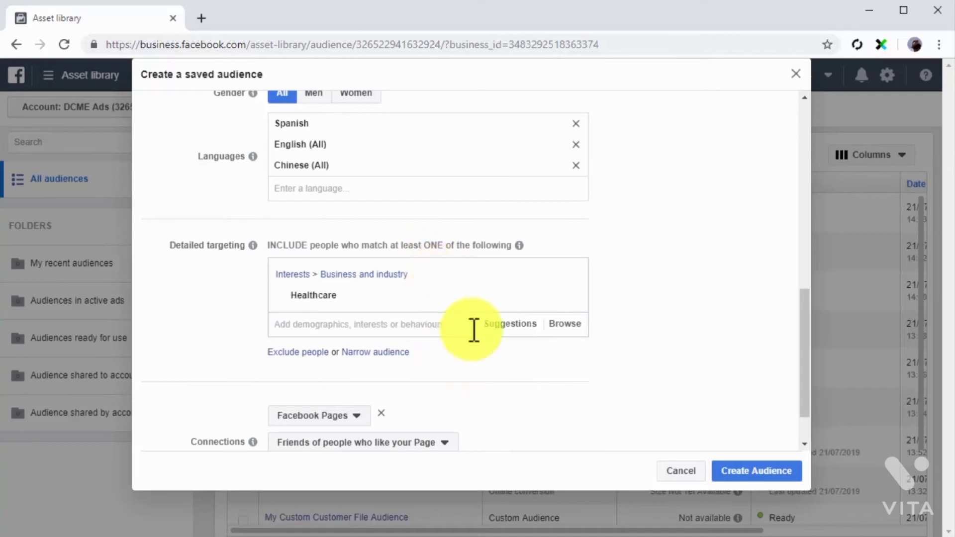
{"action": "scroll", "coordinate": [754, 444], "scroll_direction": "down", "scroll_amount": 2}
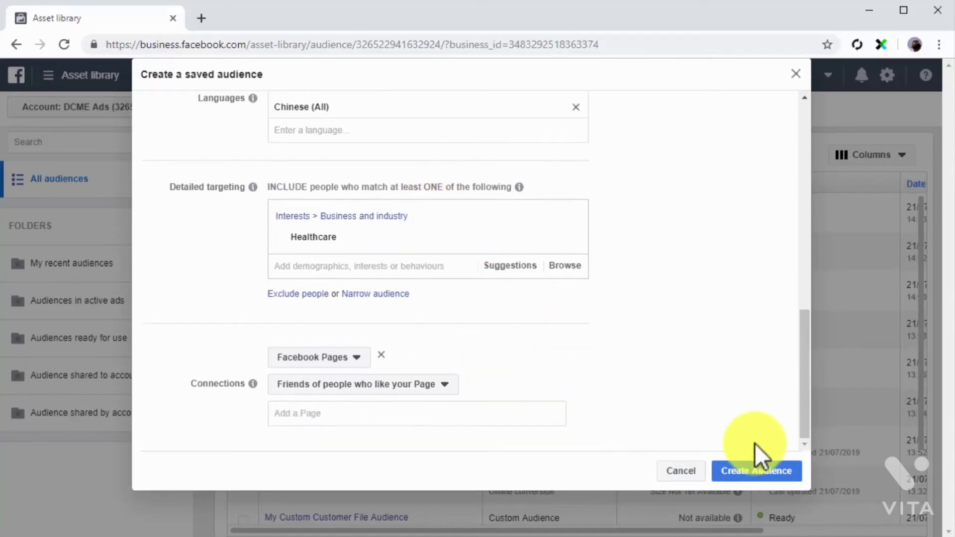
{"action": "left_click", "coordinate": [757, 472]}
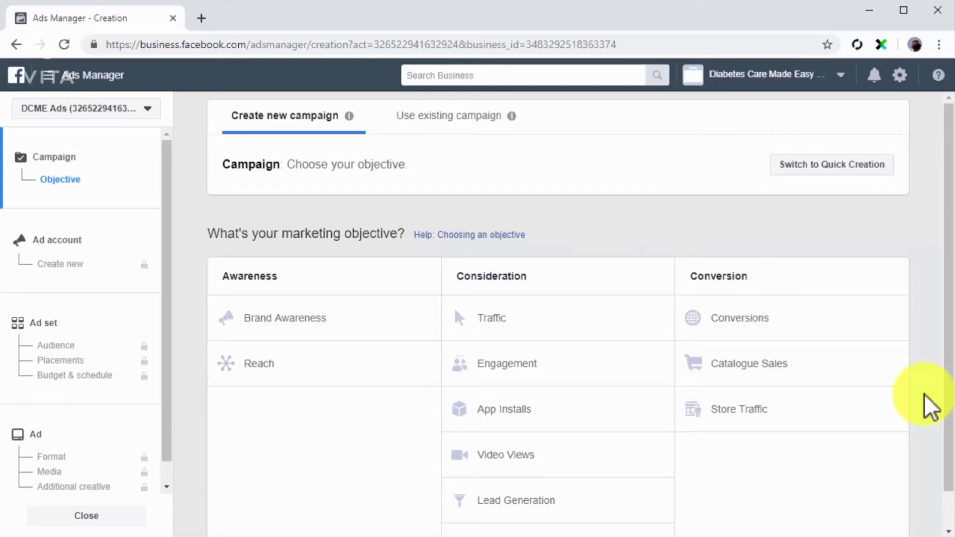
Choose the Conversions campaign objective and set View Content as the ad set's website conversion event
{"action": "left_click", "coordinate": [852, 319]}
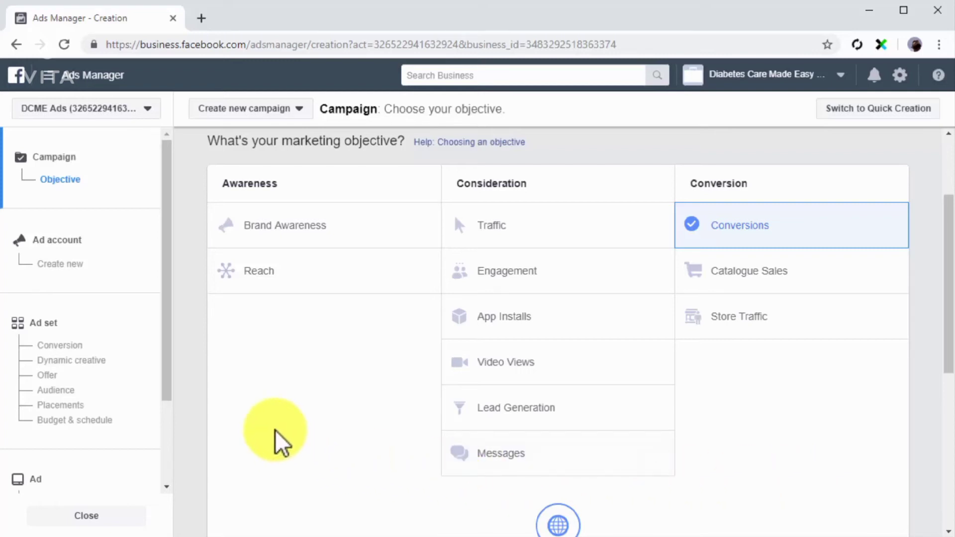
{"action": "left_click", "coordinate": [155, 297]}
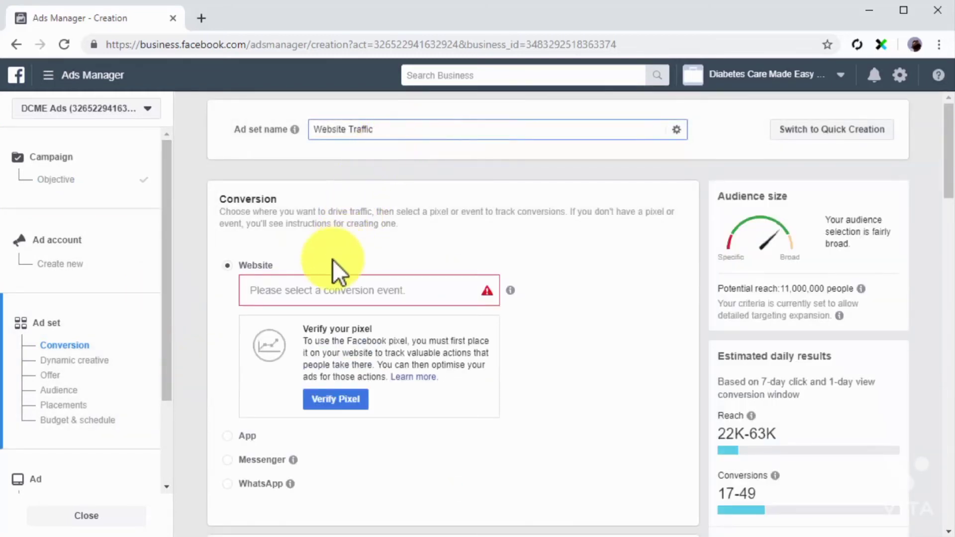
{"action": "left_click", "coordinate": [245, 265]}
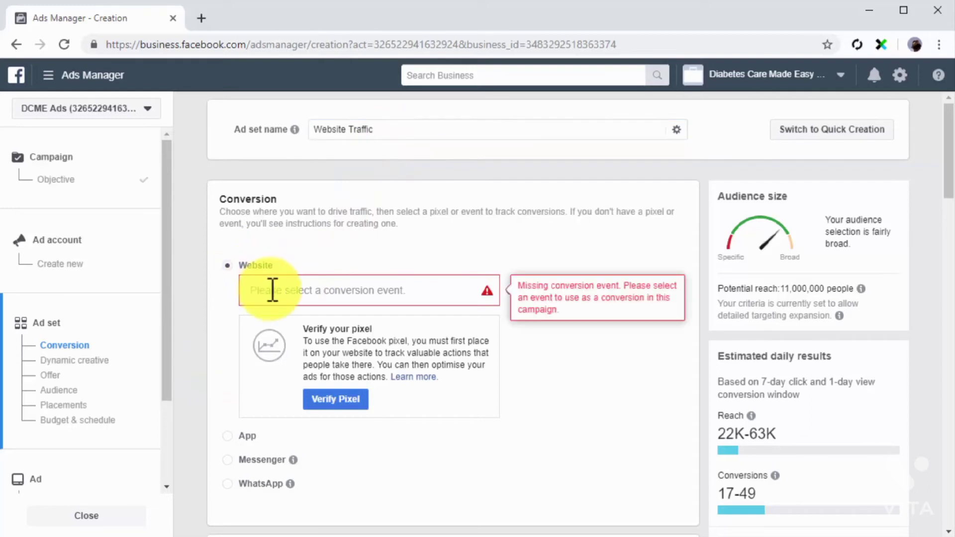
{"action": "left_click", "coordinate": [272, 290]}
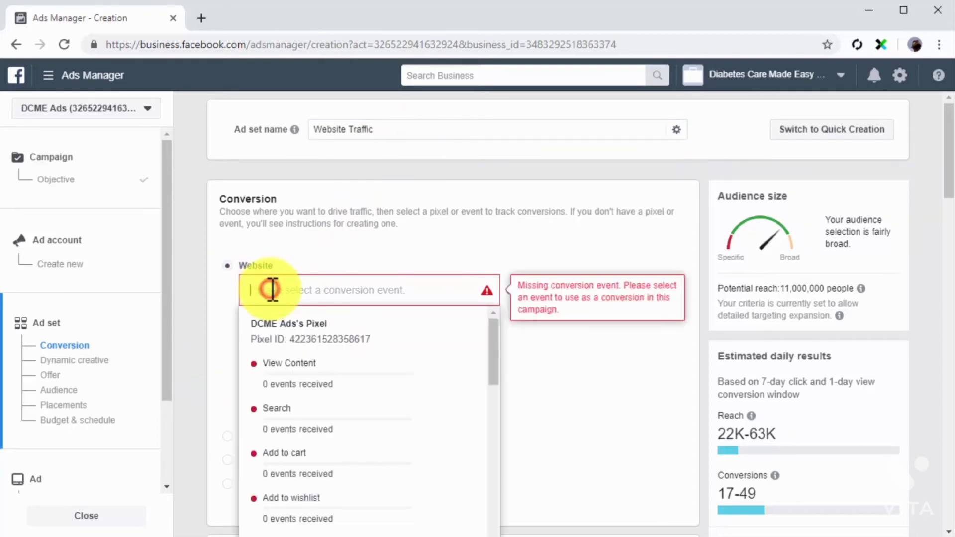
{"action": "left_click", "coordinate": [300, 374]}
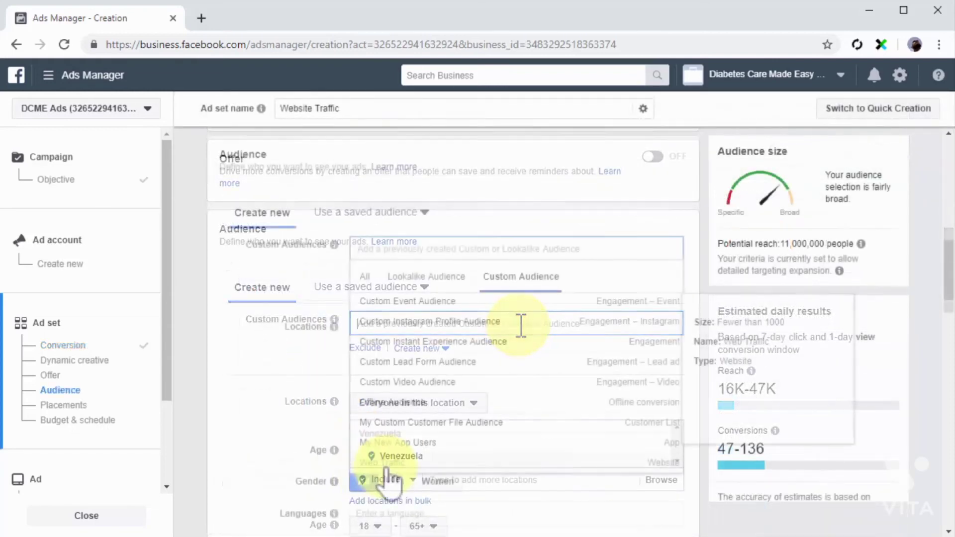
Target the Web Traffic custom audience in the Website Traffic ad set and continue to the ad with a $10.00 daily budget
{"action": "left_click", "coordinate": [387, 472]}
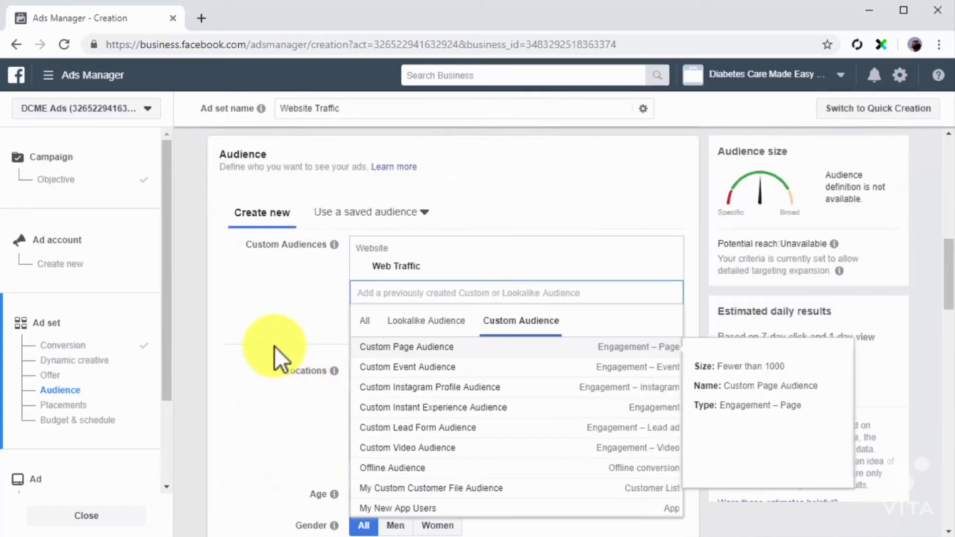
{"action": "left_click", "coordinate": [273, 345]}
{"action": "scroll", "coordinate": [273, 345], "scroll_direction": "down", "scroll_amount": 3}
{"action": "scroll", "coordinate": [273, 345], "scroll_direction": "down", "scroll_amount": 10}
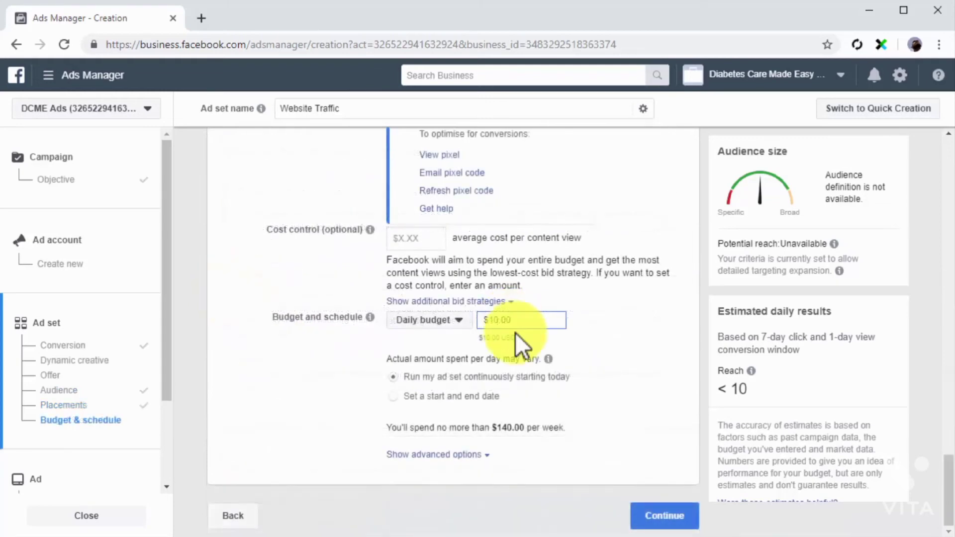
{"action": "left_click", "coordinate": [640, 517]}
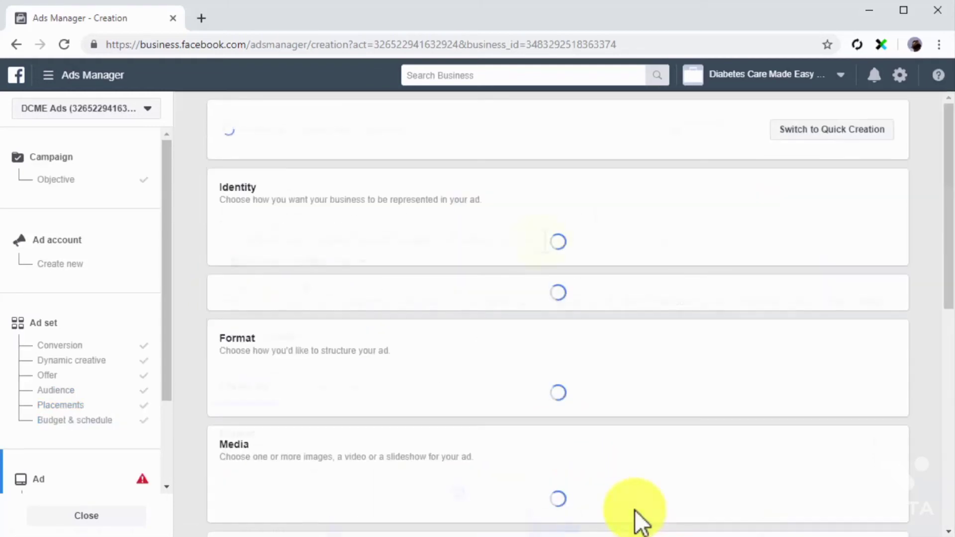
Name the ad "Web Traffic Ad" and check the Facebook Page choices for its identity
{"action": "triple_click", "coordinate": [466, 131]}
{"action": "type", "text": "Web Traffic Ad"}
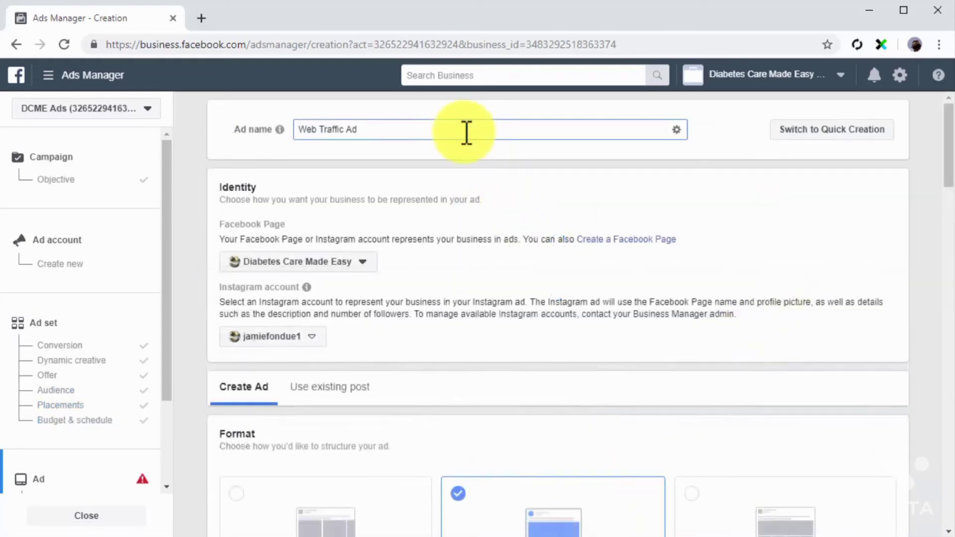
{"action": "left_click", "coordinate": [353, 254]}
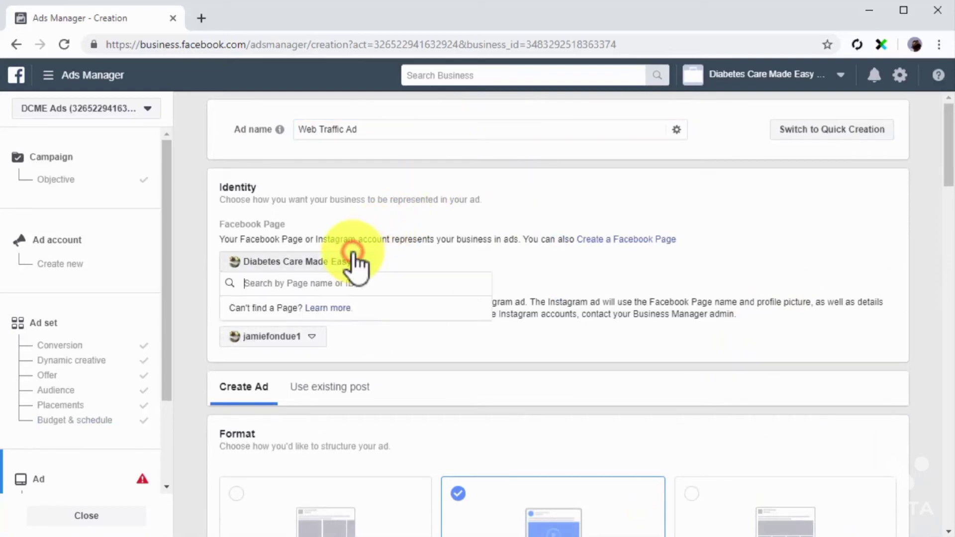
{"action": "left_click", "coordinate": [326, 344]}
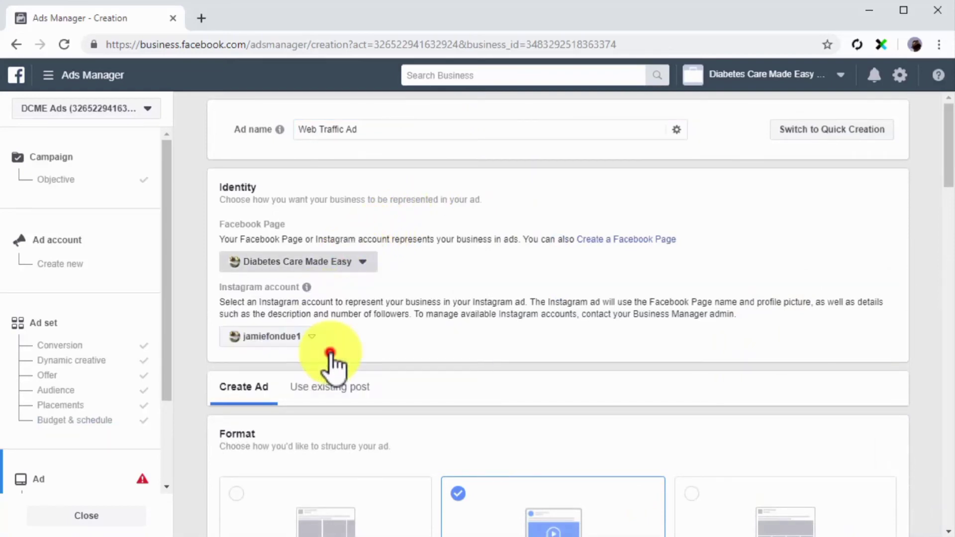
Enter "We Have New Healthy Shake Recipes. Check Them Out On Our Site." as the ad's primary text and review the remaining settings
{"action": "scroll", "coordinate": [331, 358], "scroll_direction": "down", "scroll_amount": 2}
{"action": "scroll", "coordinate": [330, 353], "scroll_direction": "down", "scroll_amount": 8}
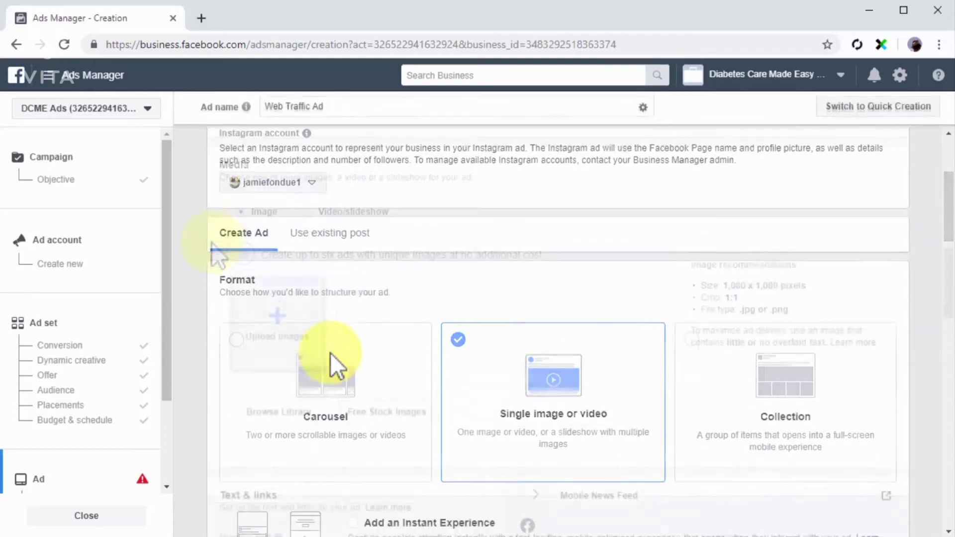
{"action": "scroll", "coordinate": [211, 243], "scroll_direction": "down", "scroll_amount": 8}
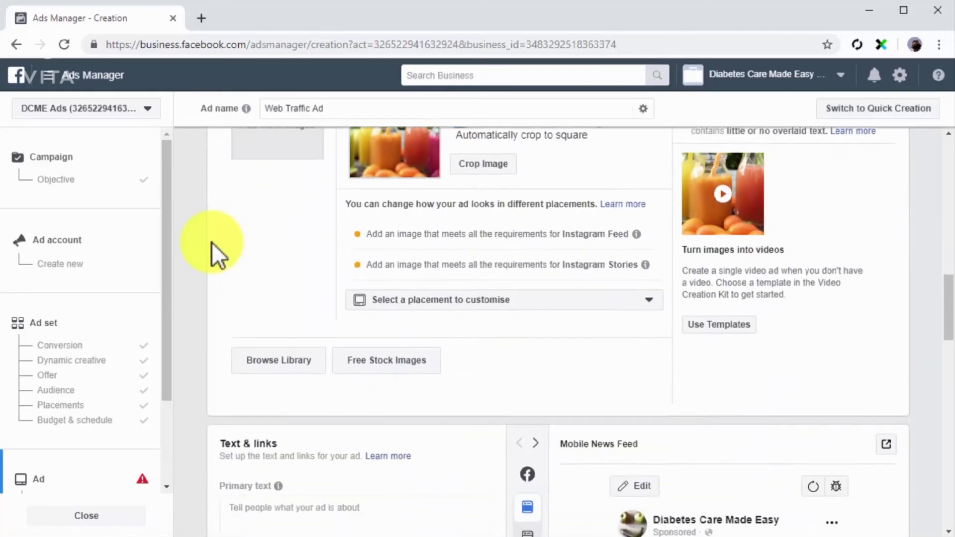
{"action": "left_click", "coordinate": [268, 271]}
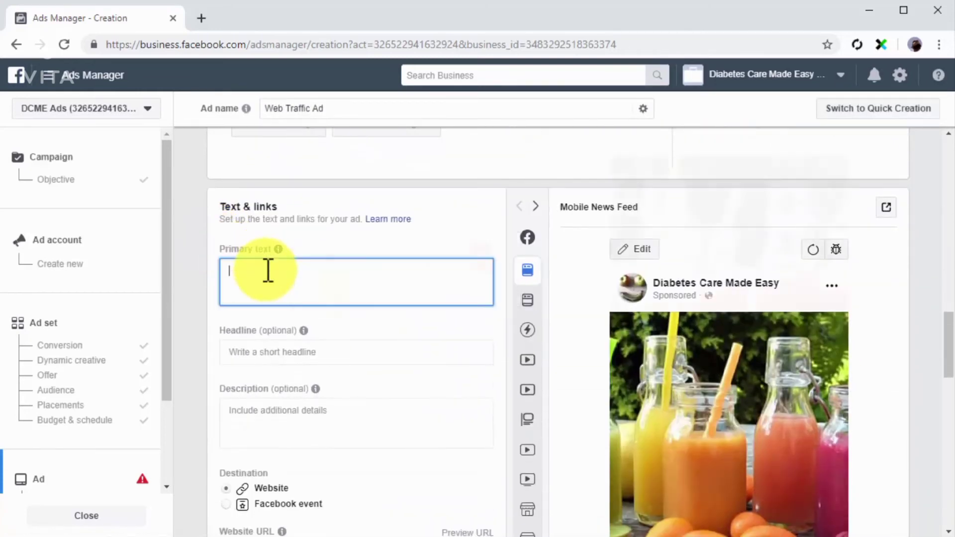
{"action": "type", "text": "We Have New Healthy Shake Recipes. Check Them Out On Our Site."}
{"action": "scroll", "coordinate": [339, 294], "scroll_direction": "down", "scroll_amount": 6}
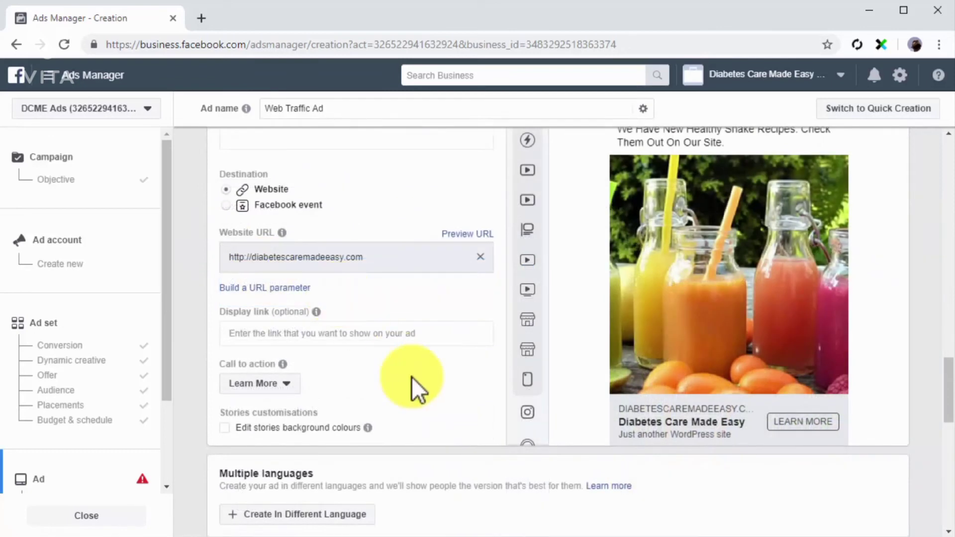
{"action": "scroll", "coordinate": [411, 377], "scroll_direction": "down", "scroll_amount": 6}
{"action": "scroll", "coordinate": [411, 377], "scroll_direction": "down", "scroll_amount": 6}
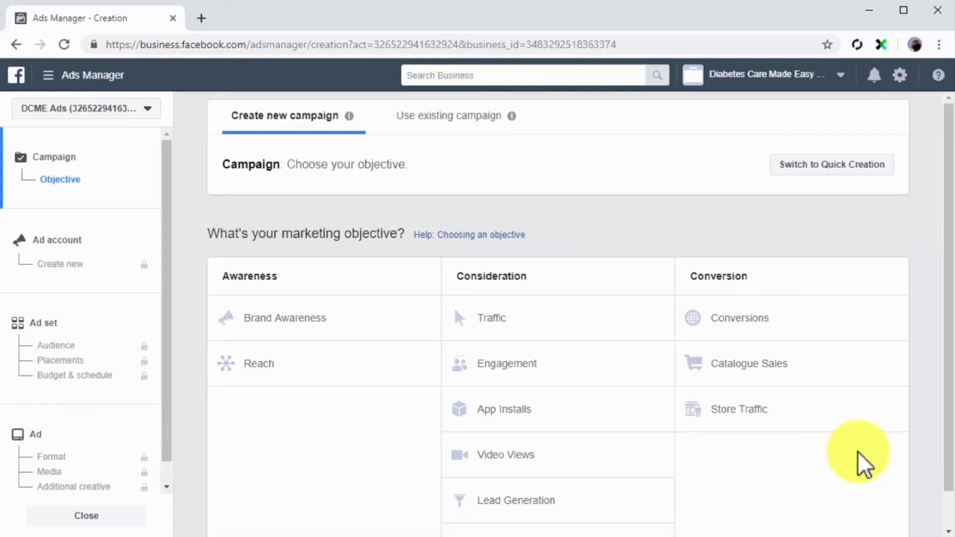
Choose the Engagement objective for a new campaign and name its ad set "App Users"
{"action": "left_click", "coordinate": [572, 366]}
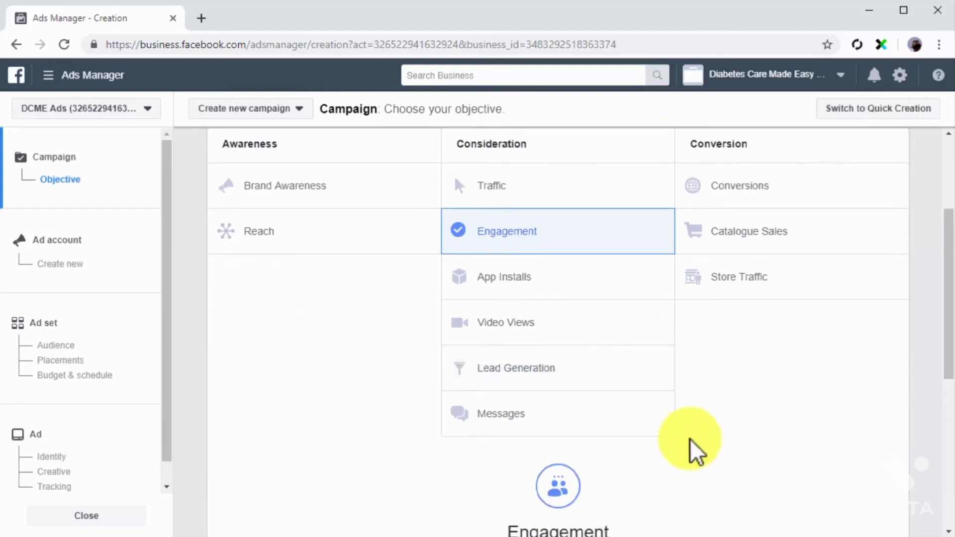
{"action": "scroll", "coordinate": [690, 439], "scroll_direction": "down", "scroll_amount": 5}
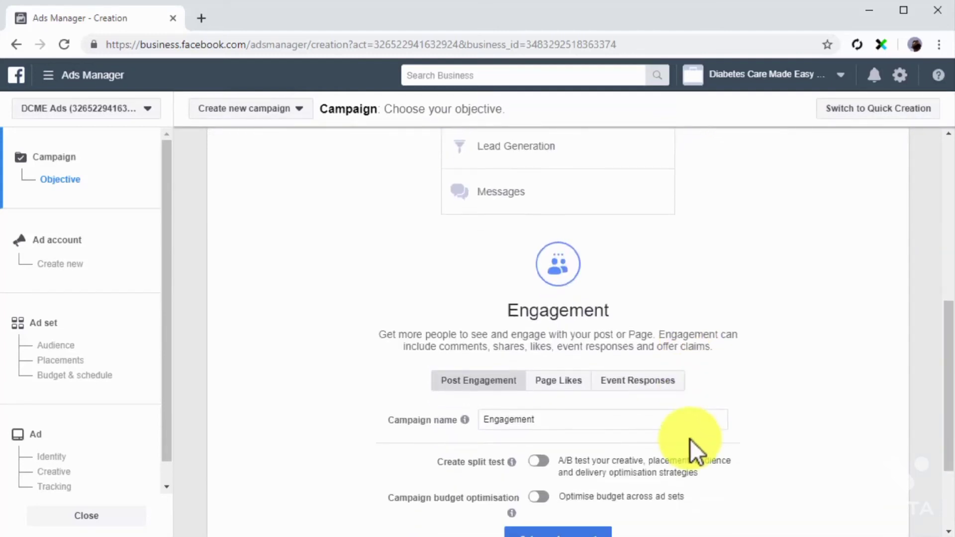
{"action": "left_click", "coordinate": [135, 321]}
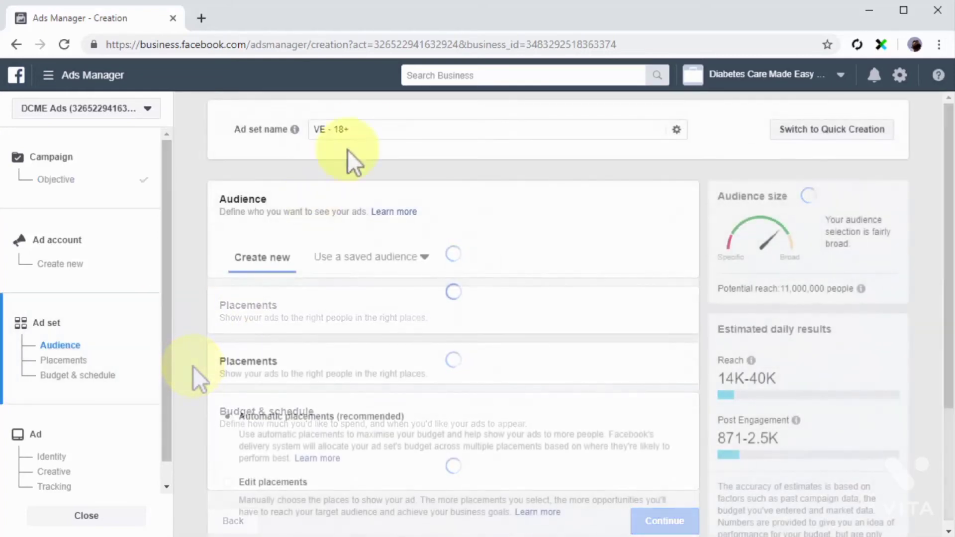
{"action": "triple_click", "coordinate": [367, 128]}
{"action": "type", "text": "App Users"}
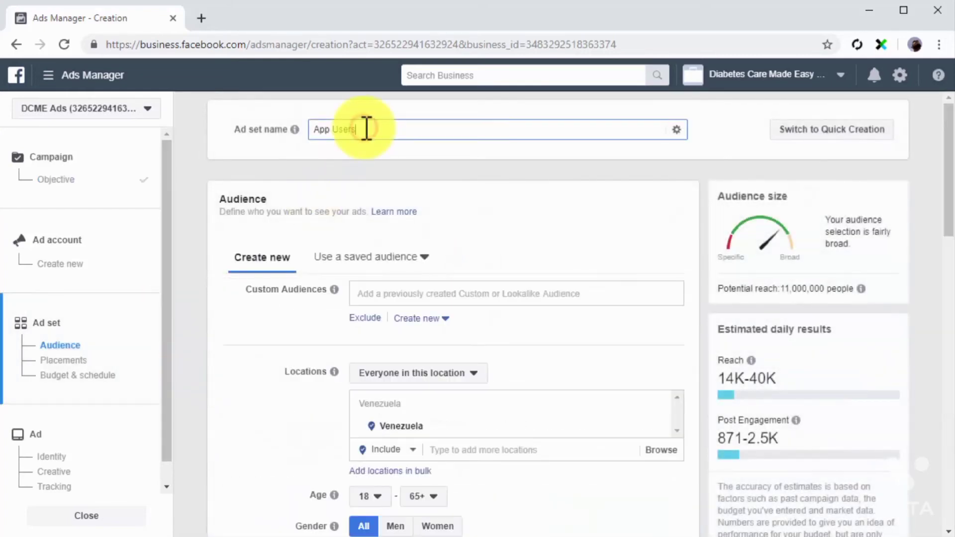
Target the My New App Users custom audience in the ad set and continue to the ad setup
{"action": "left_click", "coordinate": [418, 294]}
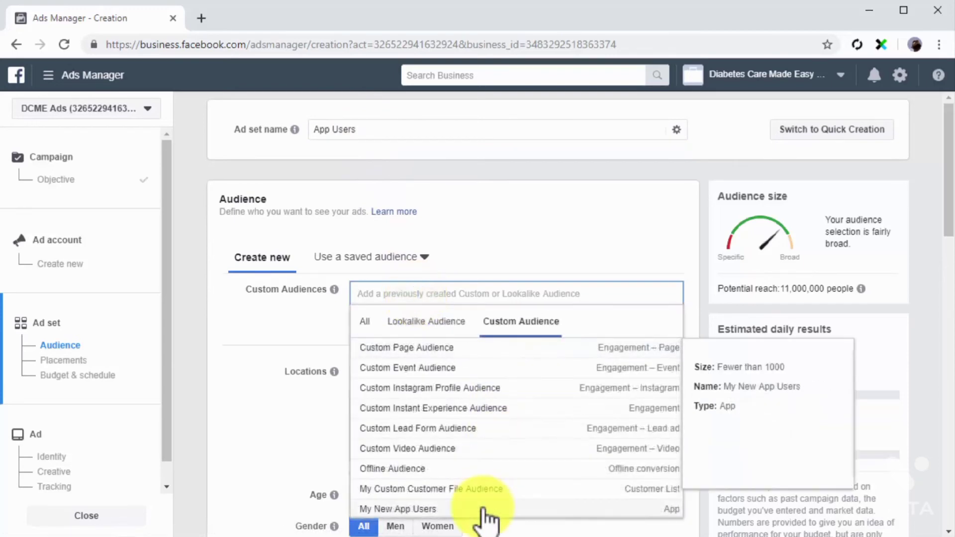
{"action": "left_click", "coordinate": [482, 509]}
{"action": "left_click", "coordinate": [323, 359]}
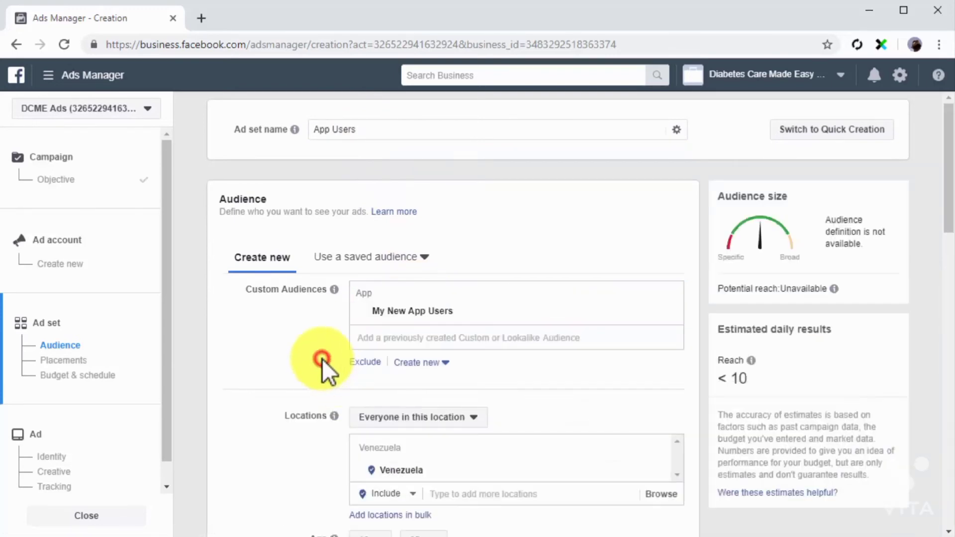
{"action": "scroll", "coordinate": [322, 359], "scroll_direction": "down", "scroll_amount": 10}
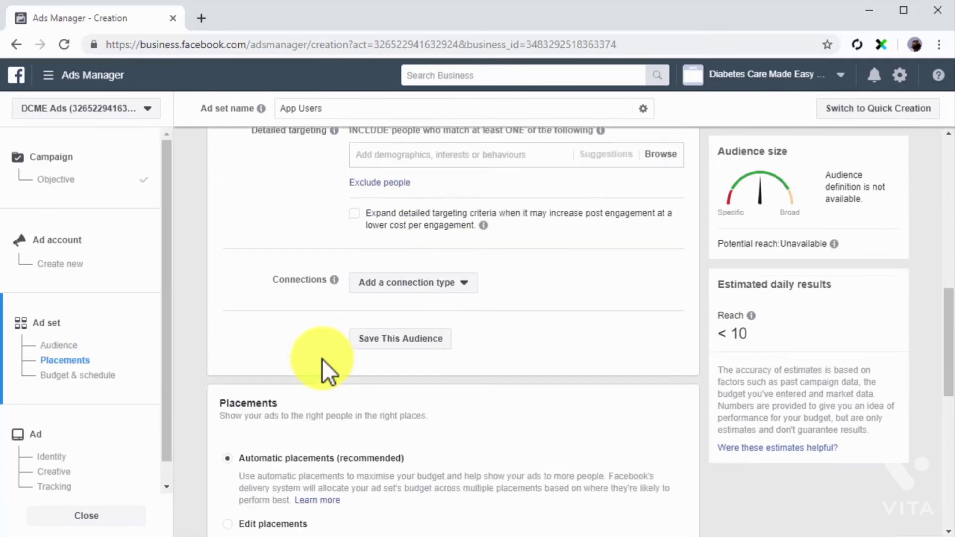
{"action": "scroll", "coordinate": [569, 349], "scroll_direction": "down", "scroll_amount": 10}
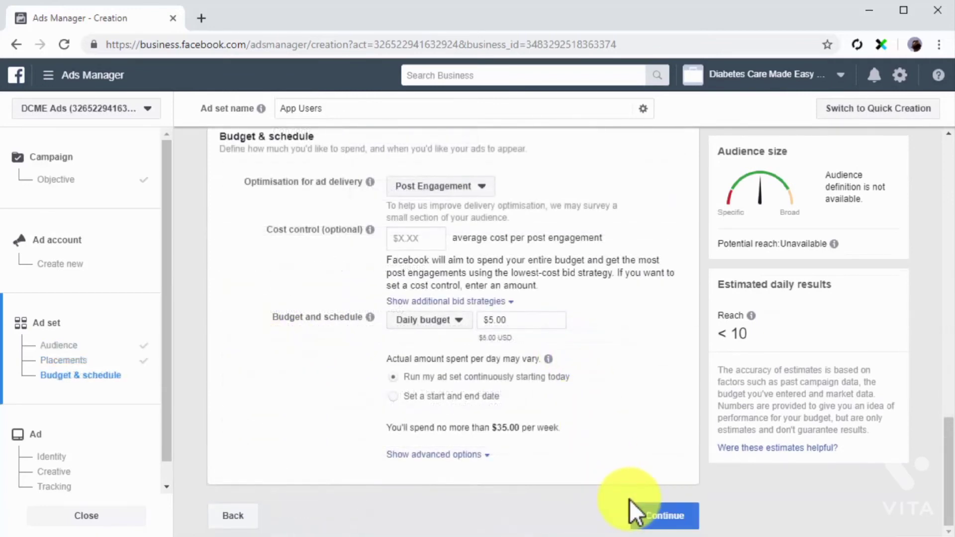
{"action": "left_click", "coordinate": [629, 501]}
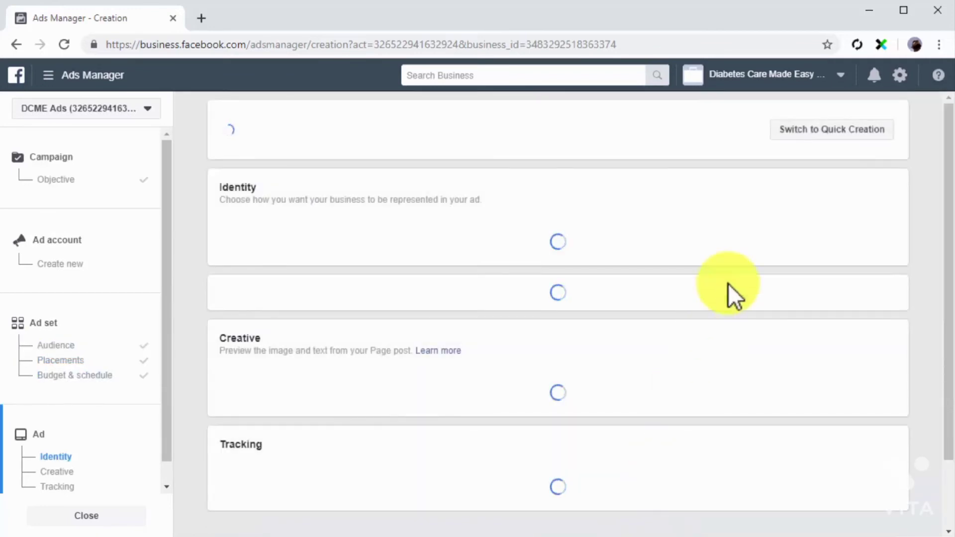
Name the engagement ad "Posts for App Users"
{"action": "left_click", "coordinate": [481, 134]}
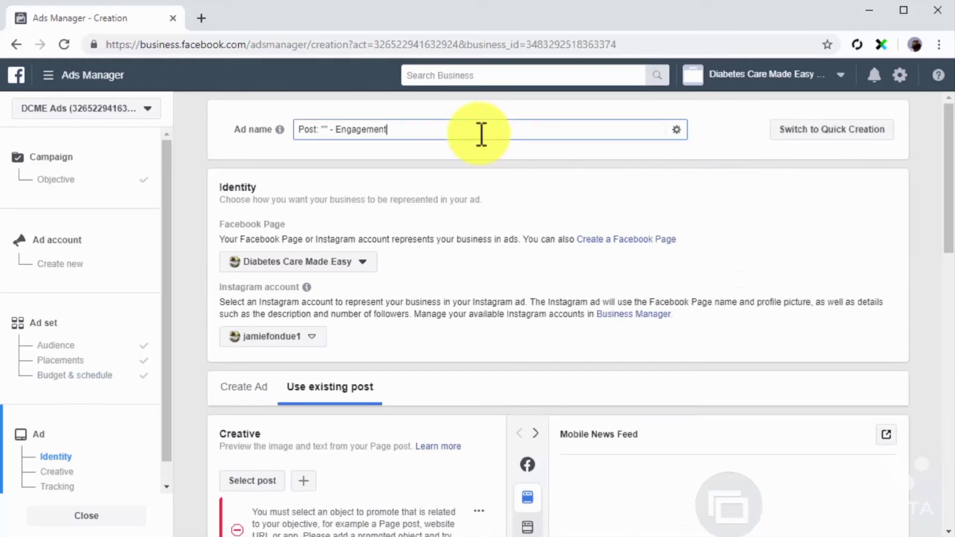
{"action": "key", "text": "ctrl+a"}
{"action": "type", "text": "Posts for App Users"}
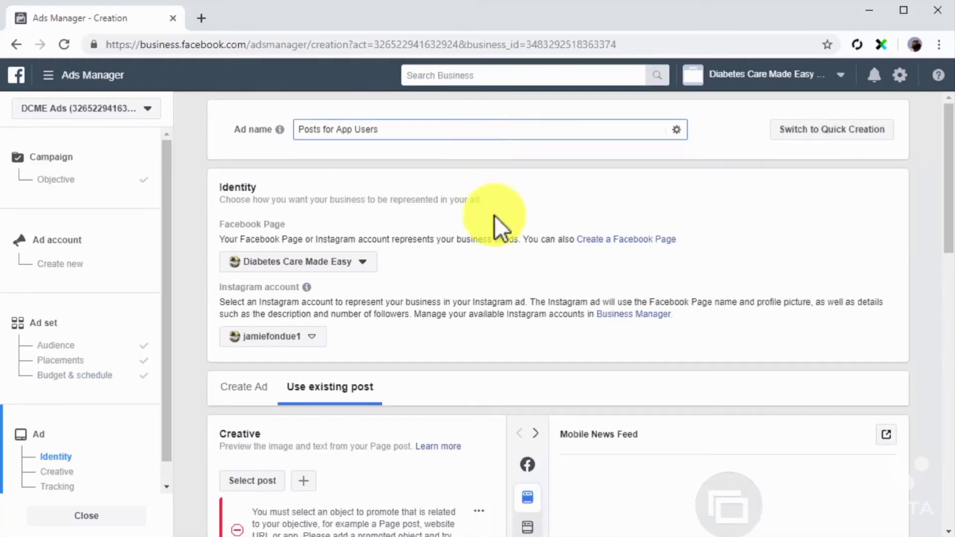
Use the existing Facebook Page post "Staying Healthy, Just Made Easier" as the ad's creative and review its Mobile News Feed preview
{"action": "scroll", "coordinate": [501, 259], "scroll_direction": "down", "scroll_amount": 3}
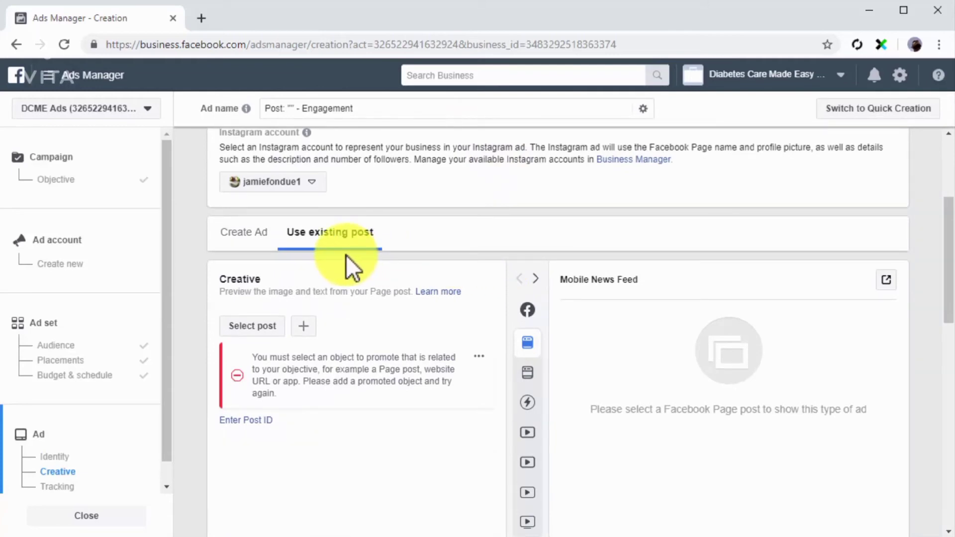
{"action": "left_click", "coordinate": [264, 328]}
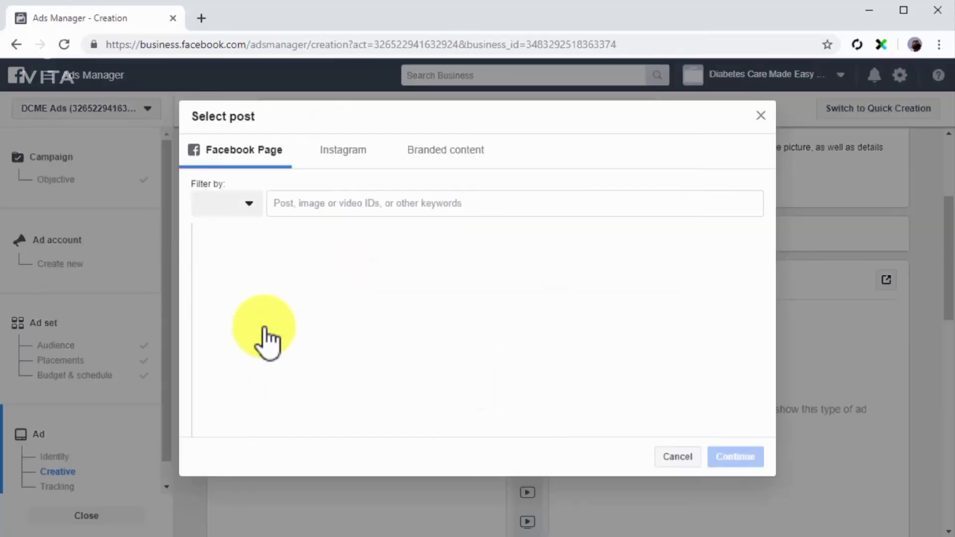
{"action": "scroll", "coordinate": [265, 336], "scroll_direction": "down", "scroll_amount": 2}
{"action": "left_click", "coordinate": [286, 346]}
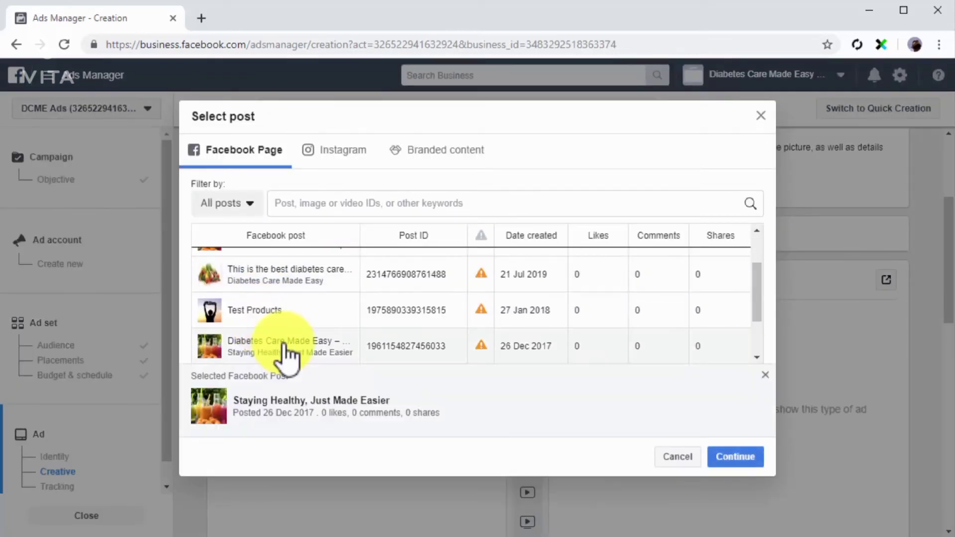
{"action": "left_click", "coordinate": [716, 460]}
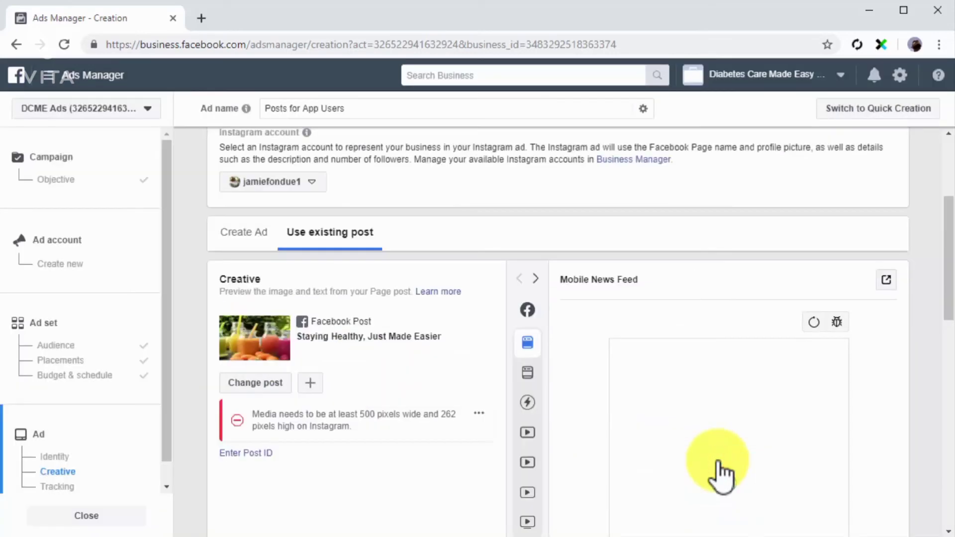
{"action": "scroll", "coordinate": [580, 446], "scroll_direction": "down", "scroll_amount": 3}
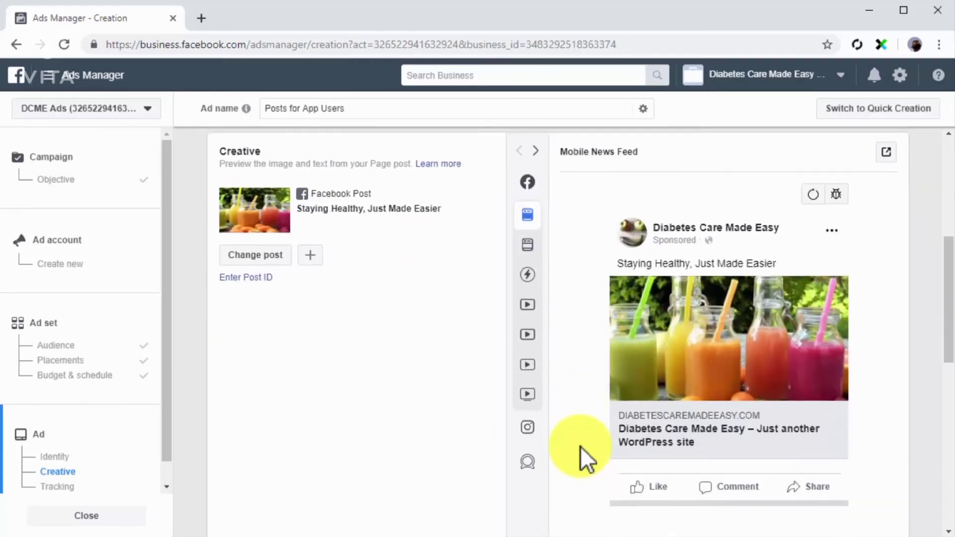
{"action": "scroll", "coordinate": [580, 446], "scroll_direction": "down", "scroll_amount": 10}
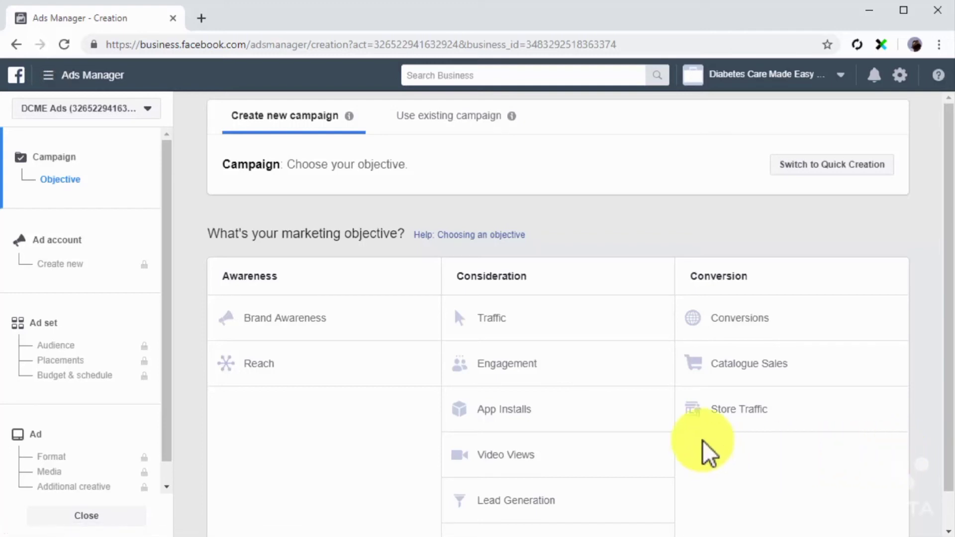
Choose the Traffic objective for a new campaign and go to its ad set settings
{"action": "left_click", "coordinate": [611, 321]}
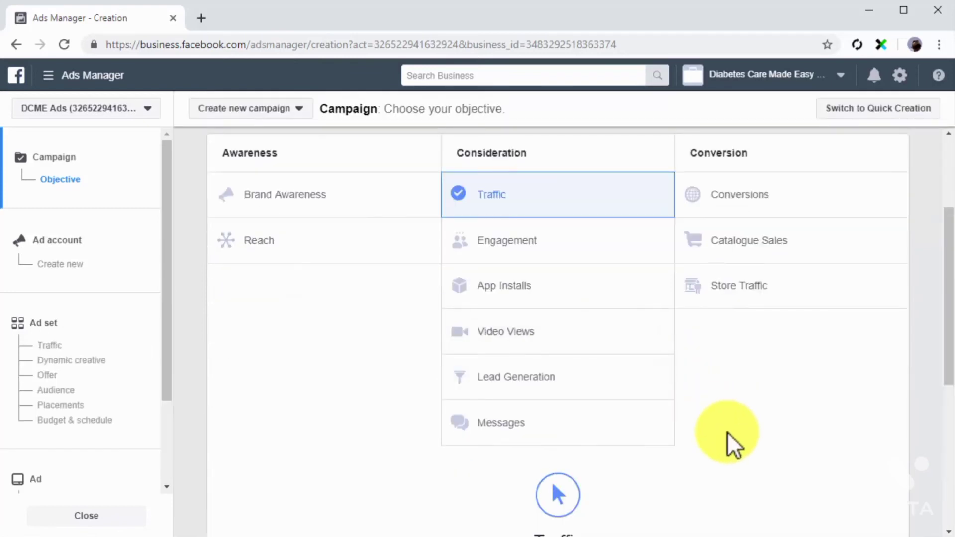
{"action": "scroll", "coordinate": [727, 432], "scroll_direction": "down", "scroll_amount": 6}
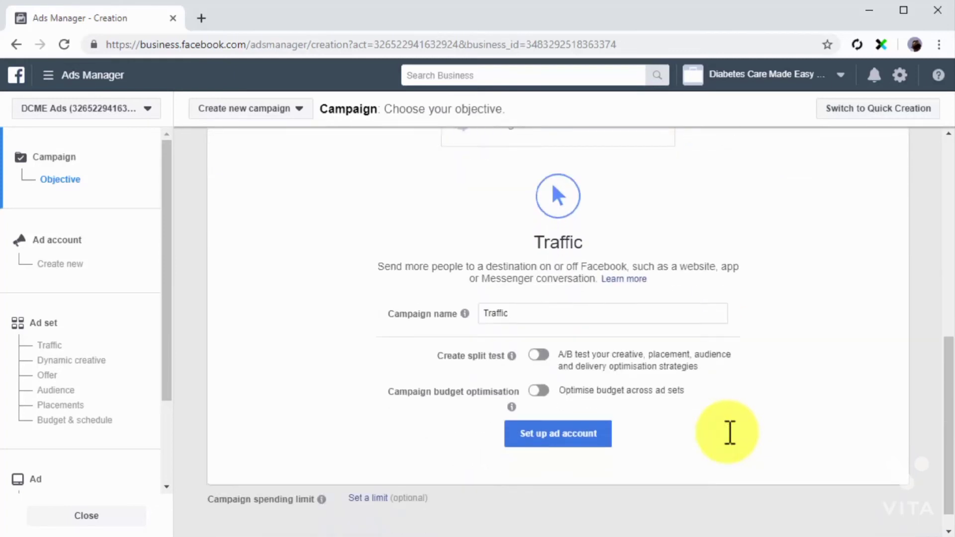
{"action": "left_click", "coordinate": [124, 329]}
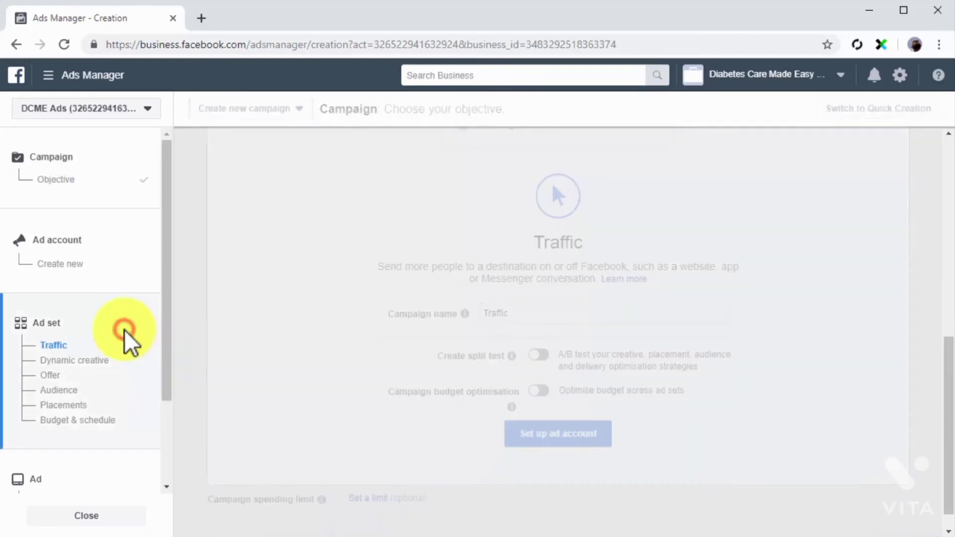
Name the ad set "Customers To Website" and choose Website as the traffic destination
{"action": "left_click", "coordinate": [407, 119]}
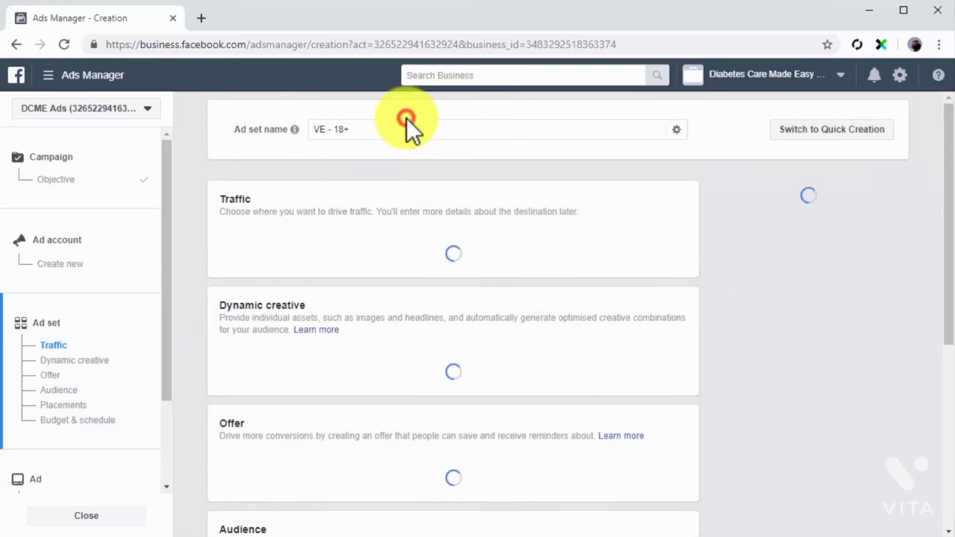
{"action": "triple_click", "coordinate": [402, 129]}
{"action": "type", "text": "Customers To Website"}
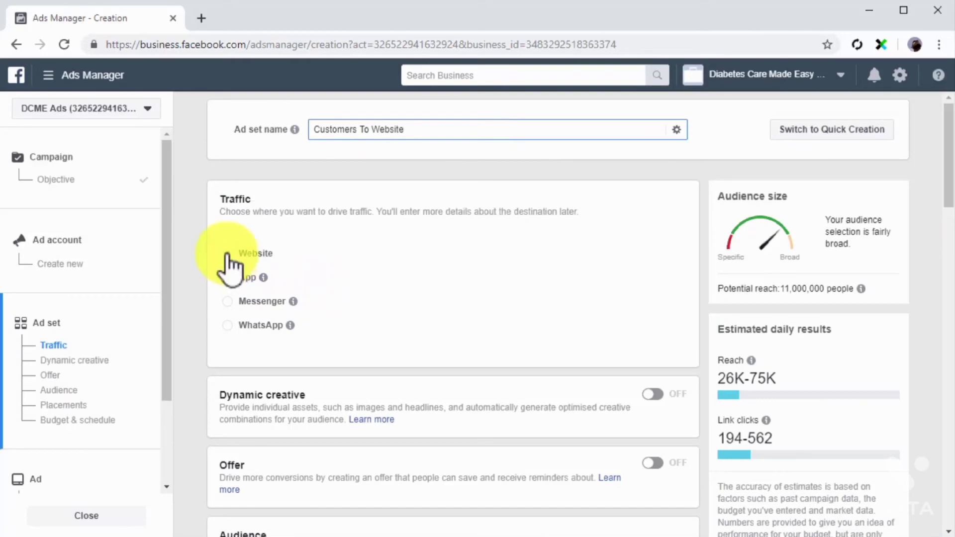
{"action": "left_click", "coordinate": [226, 253]}
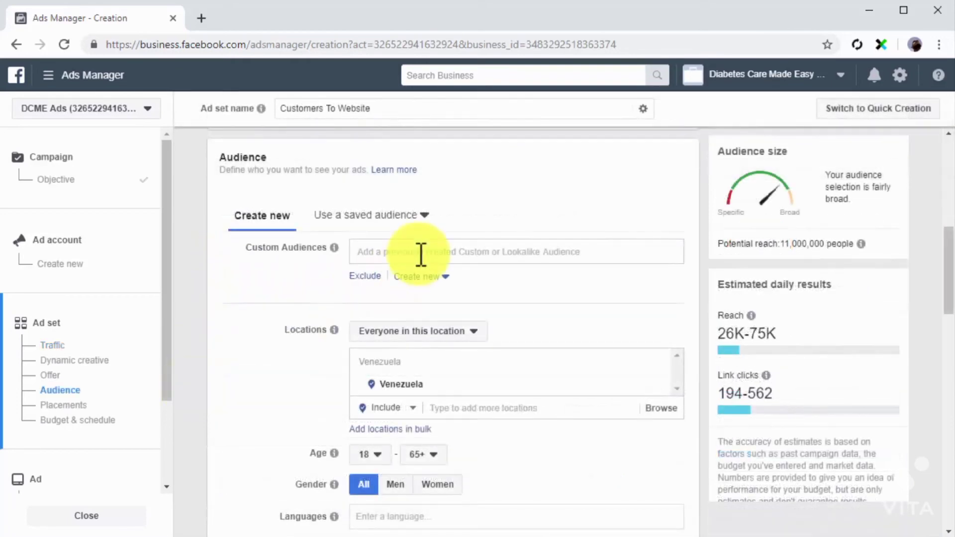
Target the My Custom Customer File Audience custom audience in the ad set and continue to the ad setup
{"action": "left_click", "coordinate": [420, 253]}
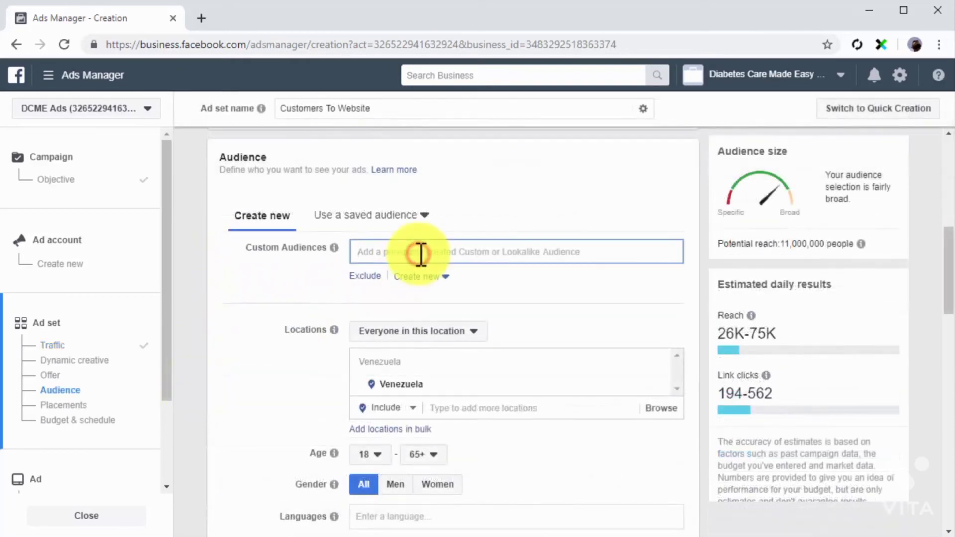
{"action": "left_click", "coordinate": [502, 280]}
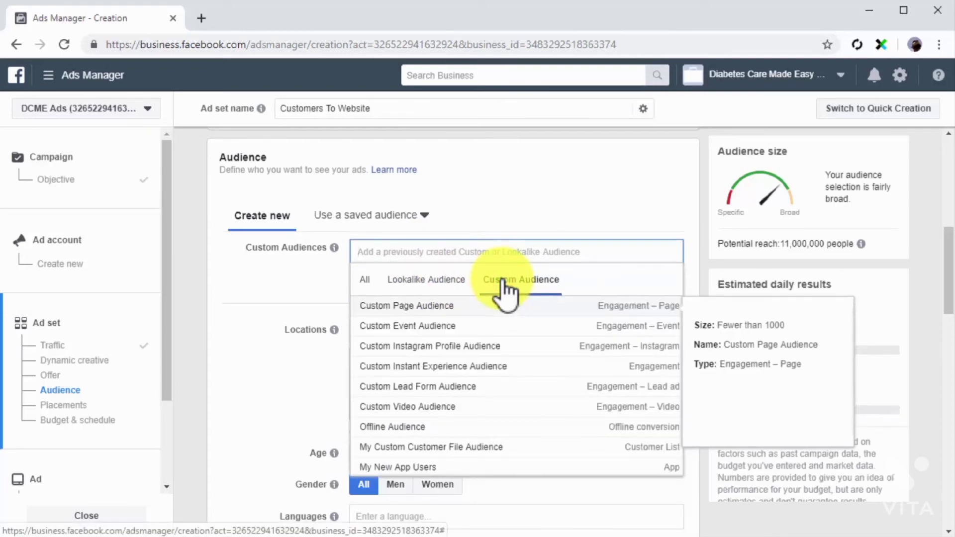
{"action": "left_click", "coordinate": [477, 448]}
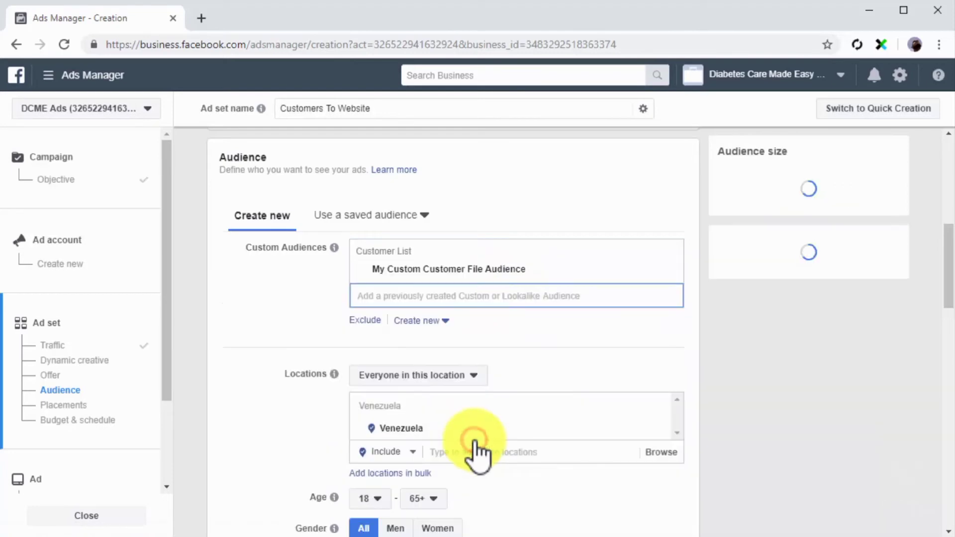
{"action": "left_click", "coordinate": [305, 322]}
{"action": "scroll", "coordinate": [305, 321], "scroll_direction": "down", "scroll_amount": 10}
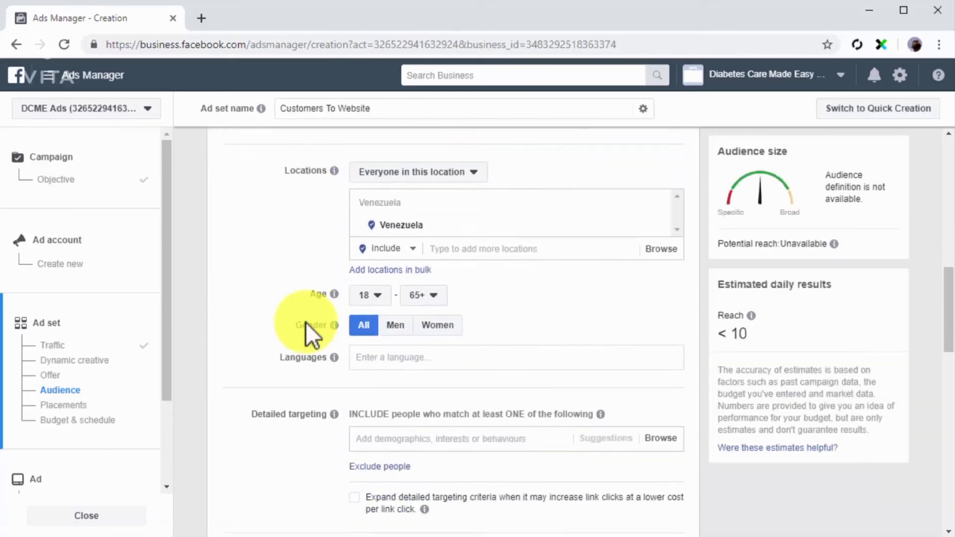
{"action": "scroll", "coordinate": [305, 322], "scroll_direction": "down", "scroll_amount": 6}
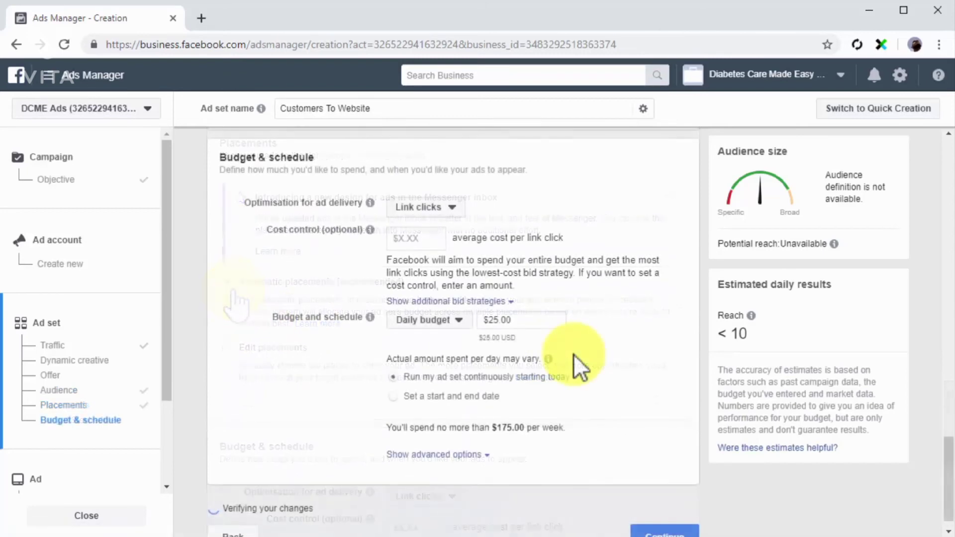
{"action": "left_click", "coordinate": [657, 516]}
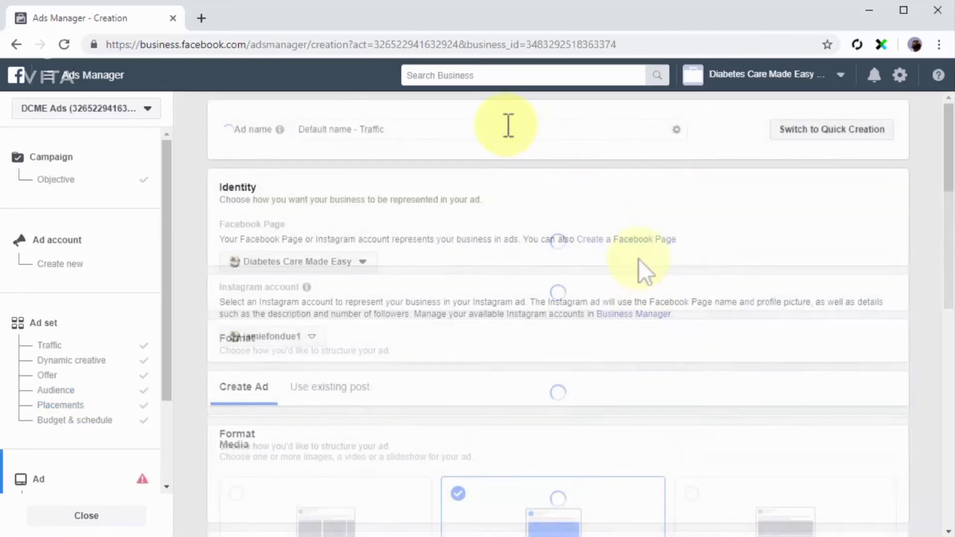
Name the ad "Customers To Website Ad" and use the existing post "5 Diabetes Care Practices People Are Ignoring" as its creative
{"action": "left_click", "coordinate": [508, 125]}
{"action": "type", "text": "Customers To Website Ad"}
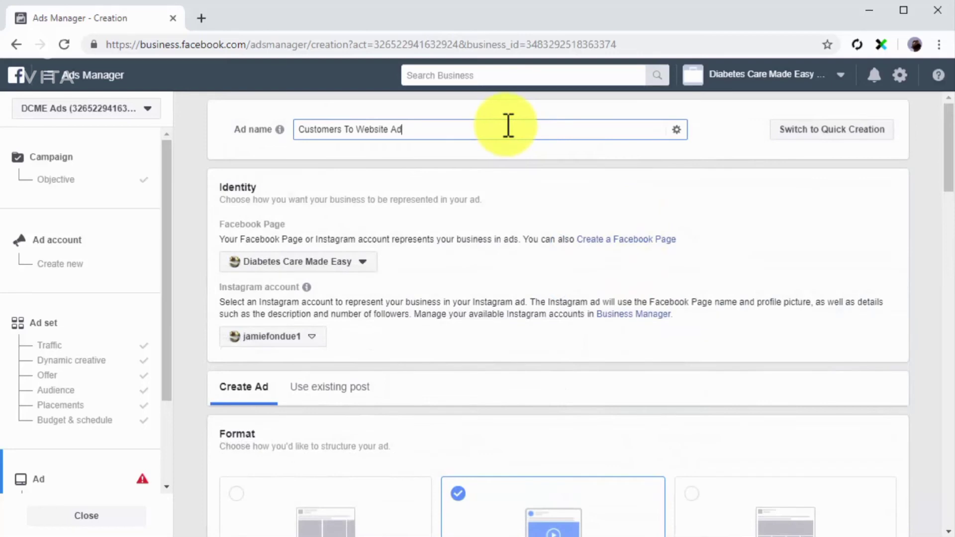
{"action": "scroll", "coordinate": [418, 298], "scroll_direction": "down", "scroll_amount": 3}
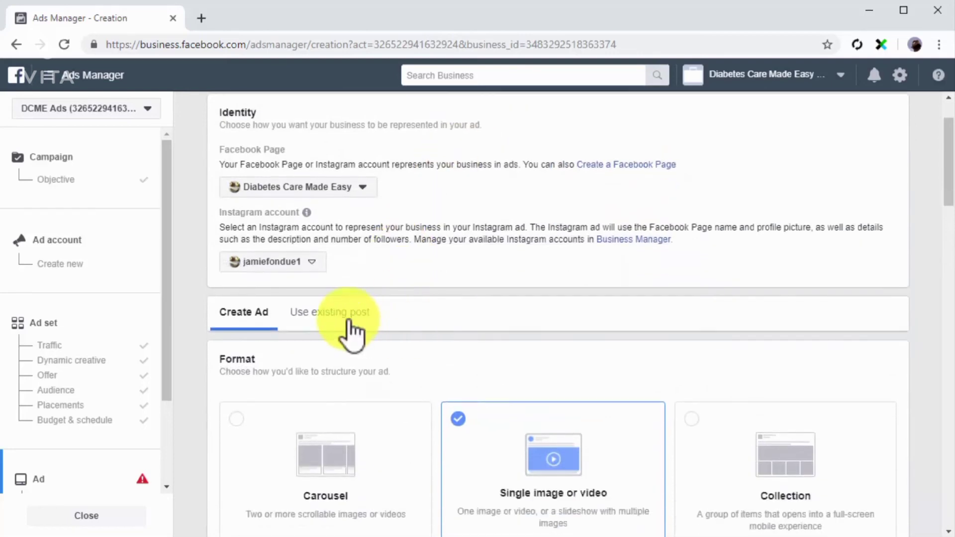
{"action": "left_click", "coordinate": [349, 319]}
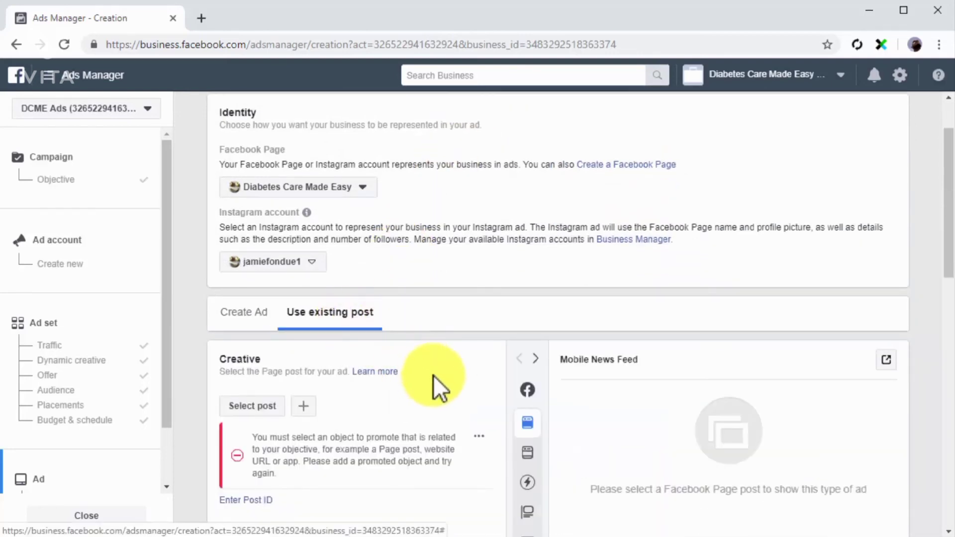
{"action": "left_click", "coordinate": [269, 411]}
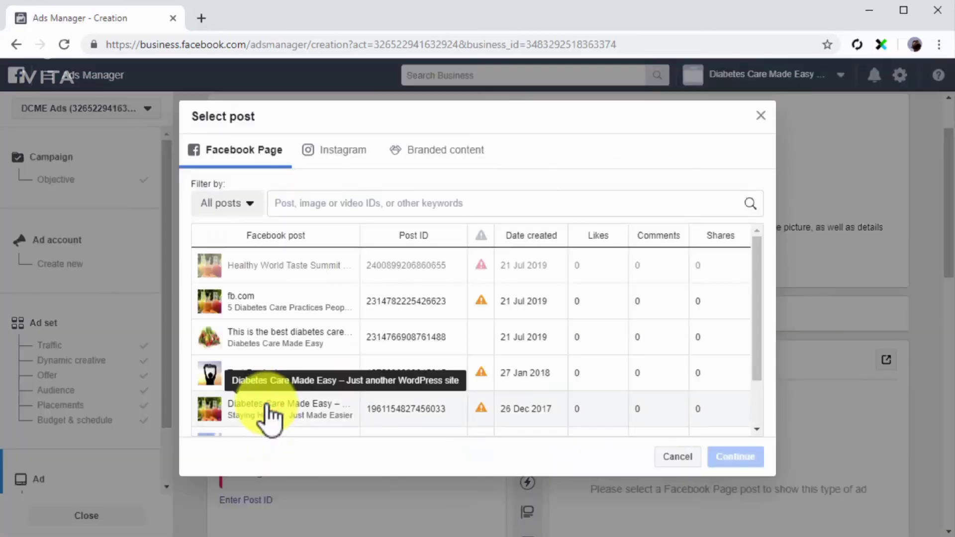
{"action": "left_click", "coordinate": [271, 311]}
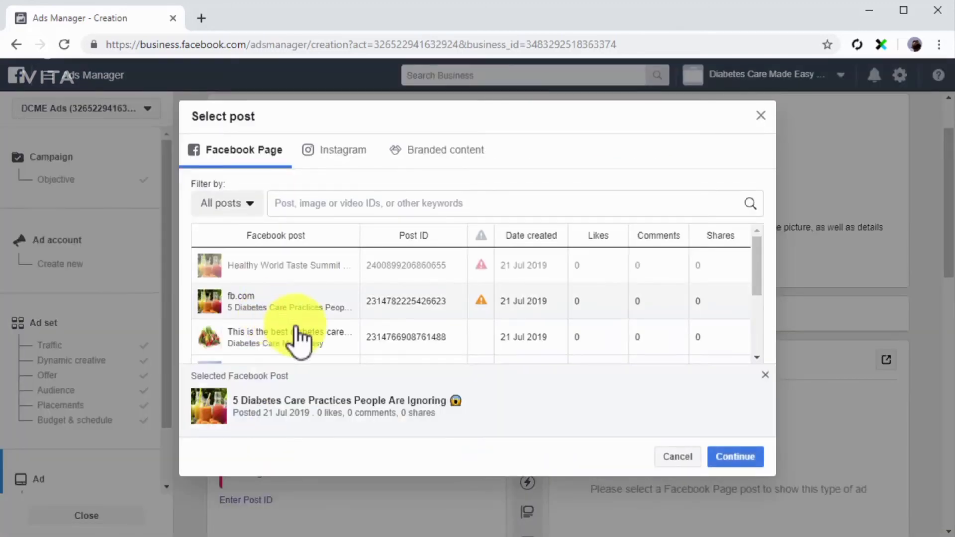
{"action": "left_click", "coordinate": [730, 459]}
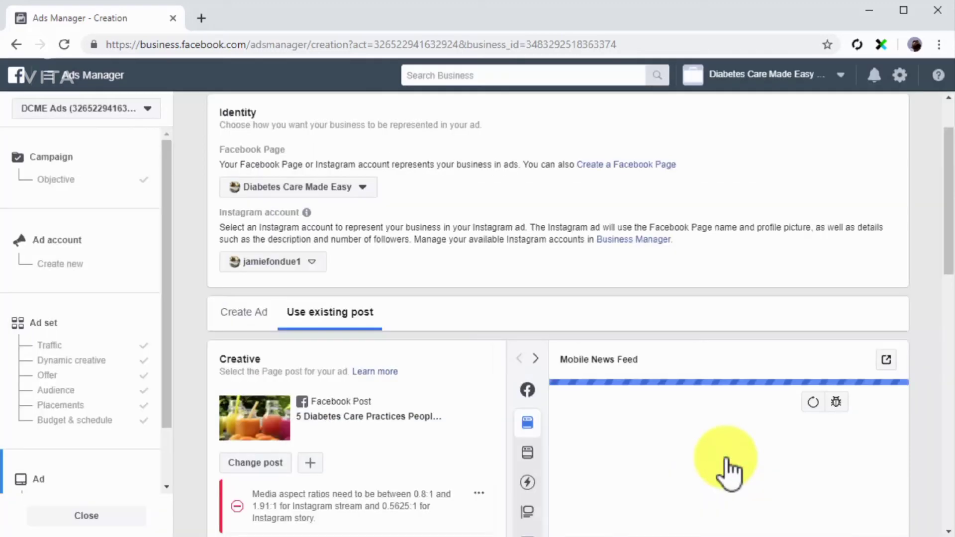
{"action": "scroll", "coordinate": [586, 485], "scroll_direction": "down", "scroll_amount": 15}
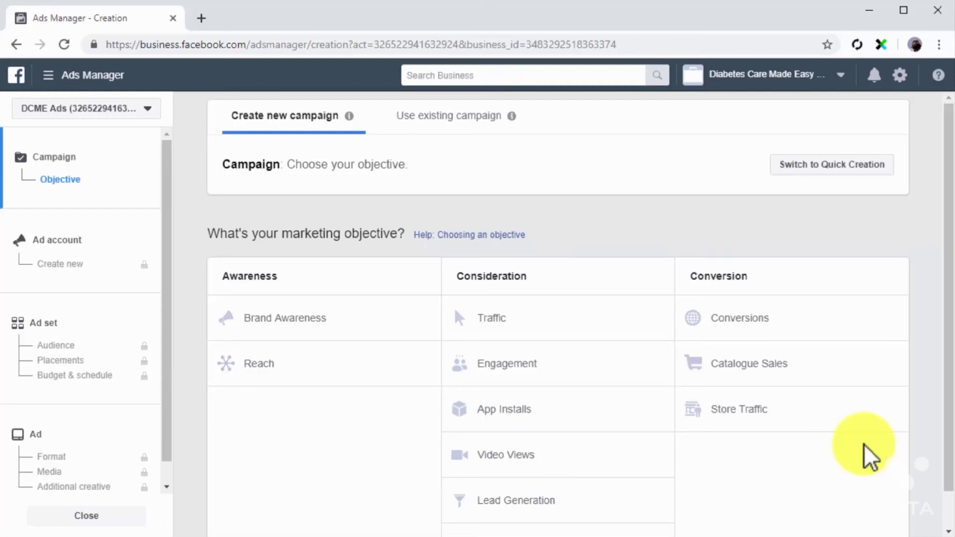
Choose the Brand Awareness objective for a new campaign and name its ad set "Ad for Offline Users"
{"action": "left_click", "coordinate": [308, 328]}
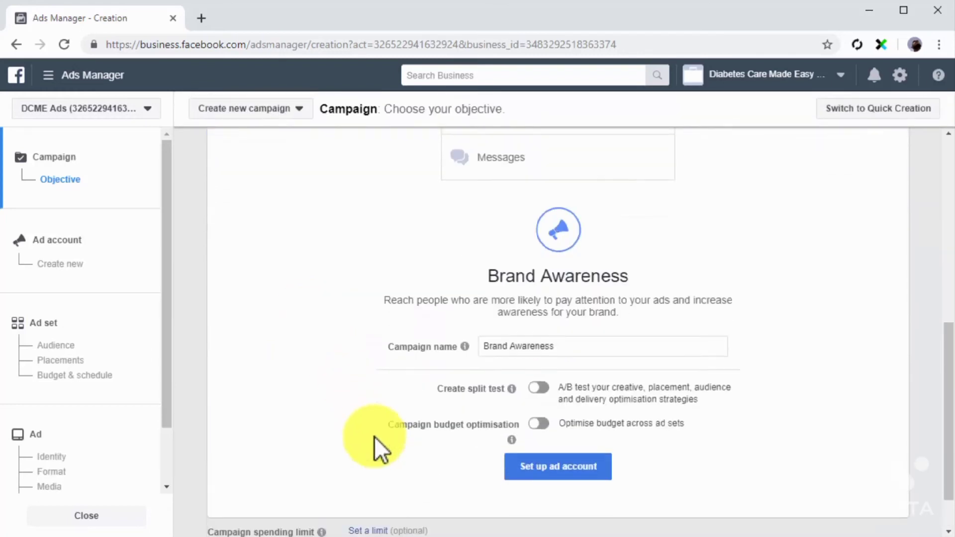
{"action": "left_click", "coordinate": [116, 320]}
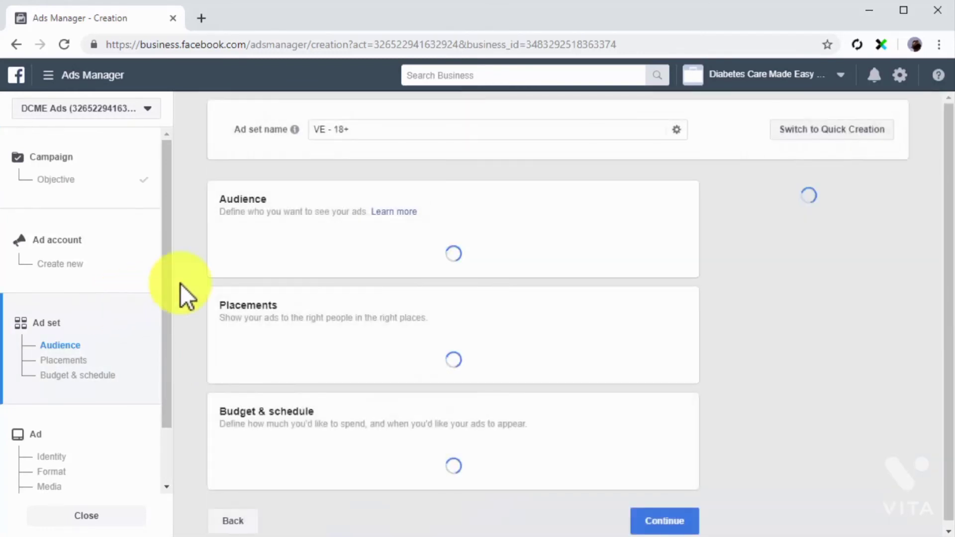
{"action": "left_click", "coordinate": [414, 140]}
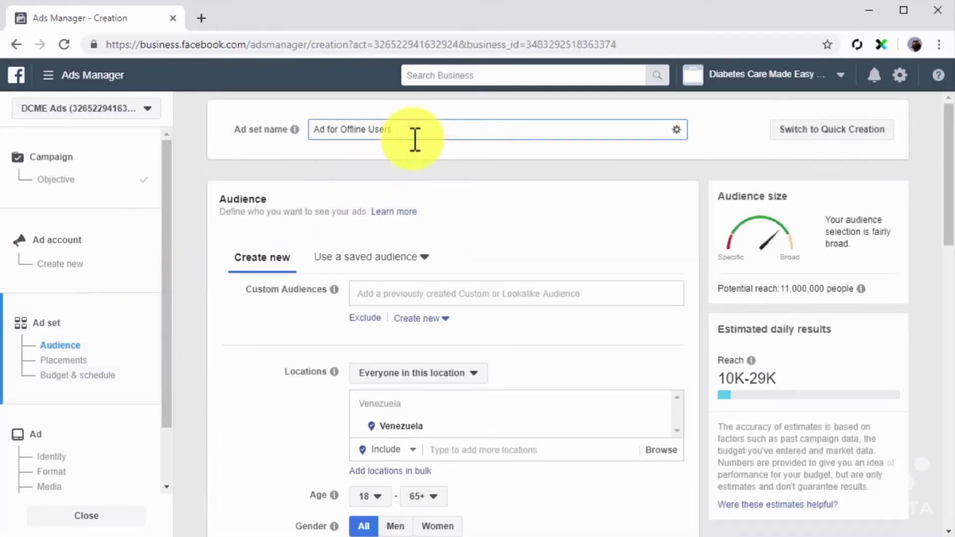
Target the Offline Audience custom audience in the ad set and continue to the ad setup
{"action": "left_click", "coordinate": [463, 293]}
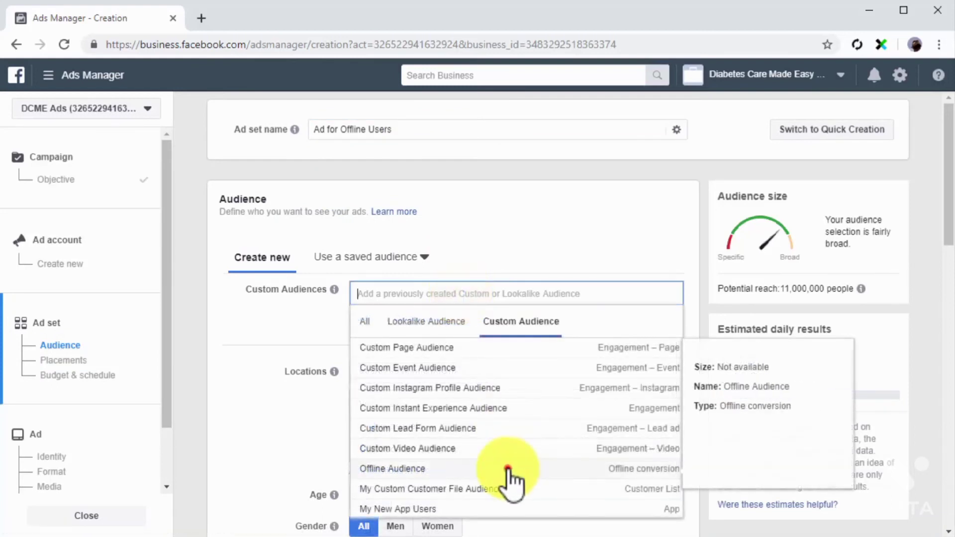
{"action": "left_click", "coordinate": [509, 468]}
{"action": "left_click", "coordinate": [288, 349]}
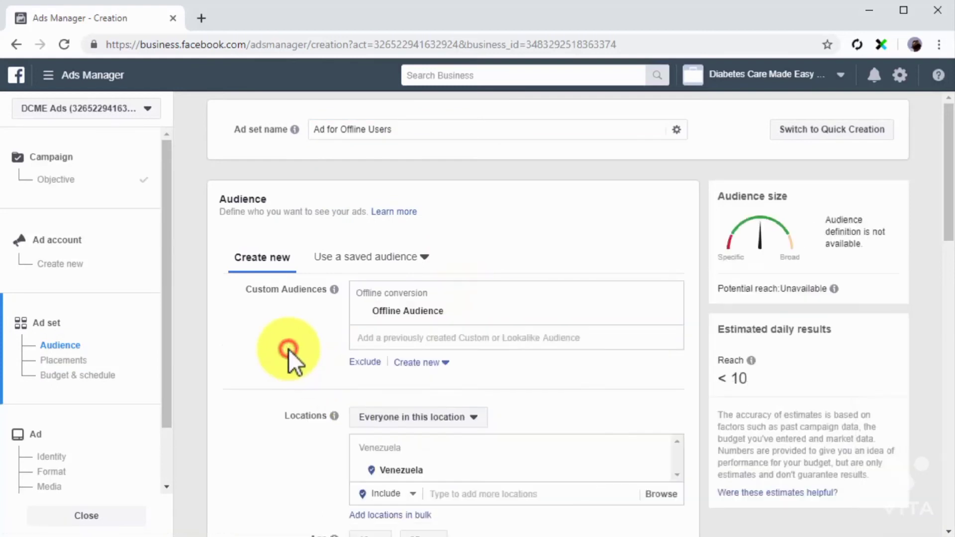
{"action": "scroll", "coordinate": [289, 350], "scroll_direction": "down", "scroll_amount": 8}
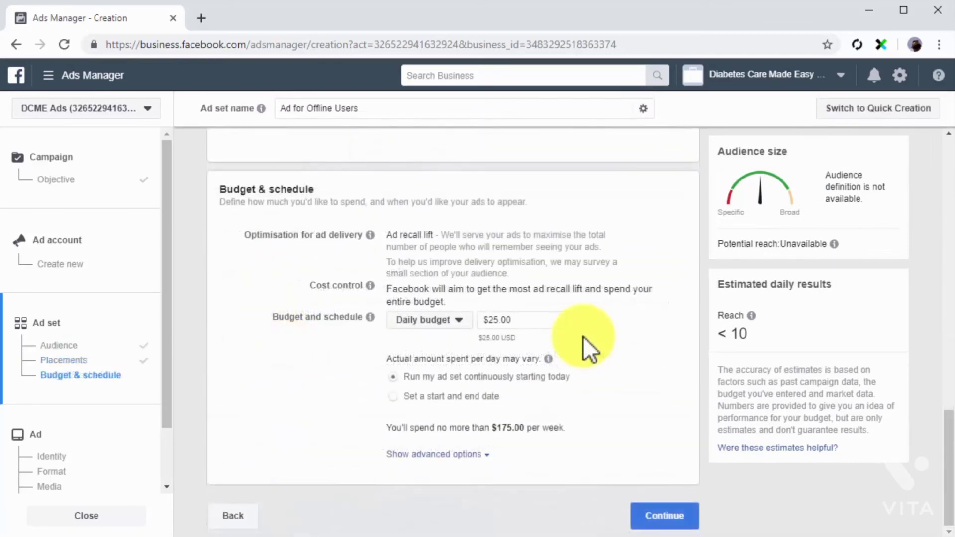
{"action": "left_click", "coordinate": [666, 517]}
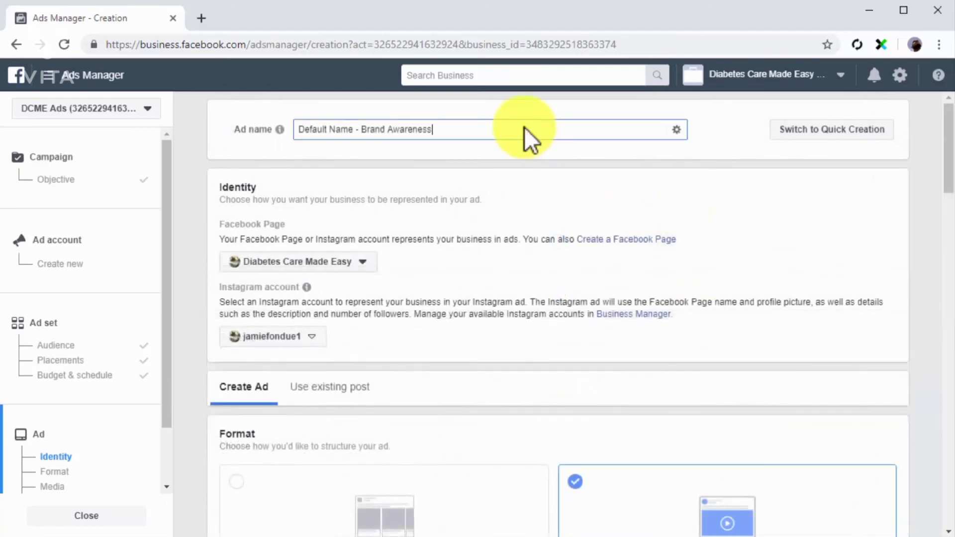
Name the ad "Ad for Offline Users" and use the existing "Diabetes Care Made Easy" video post as its creative
{"action": "type", "text": "Ad for Offline Users"}
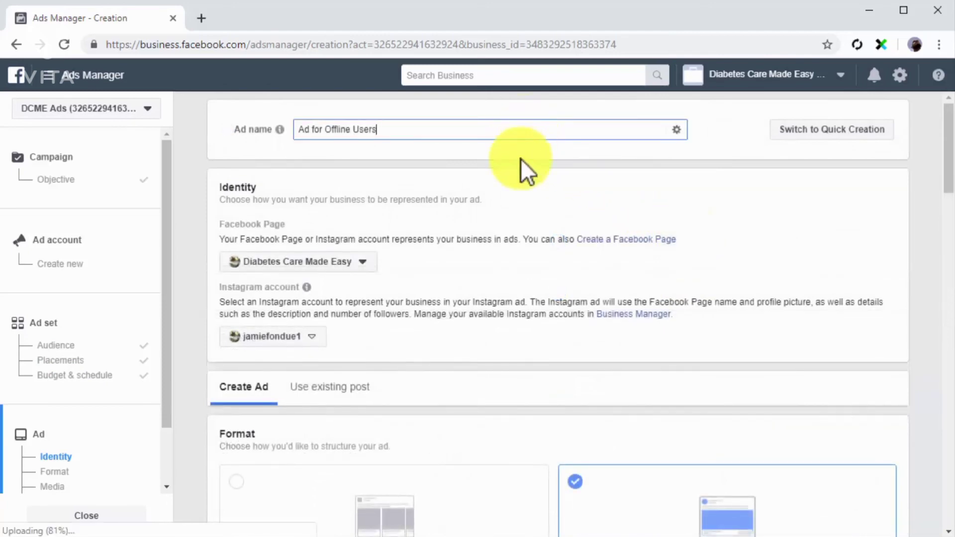
{"action": "scroll", "coordinate": [500, 289], "scroll_direction": "down", "scroll_amount": 1}
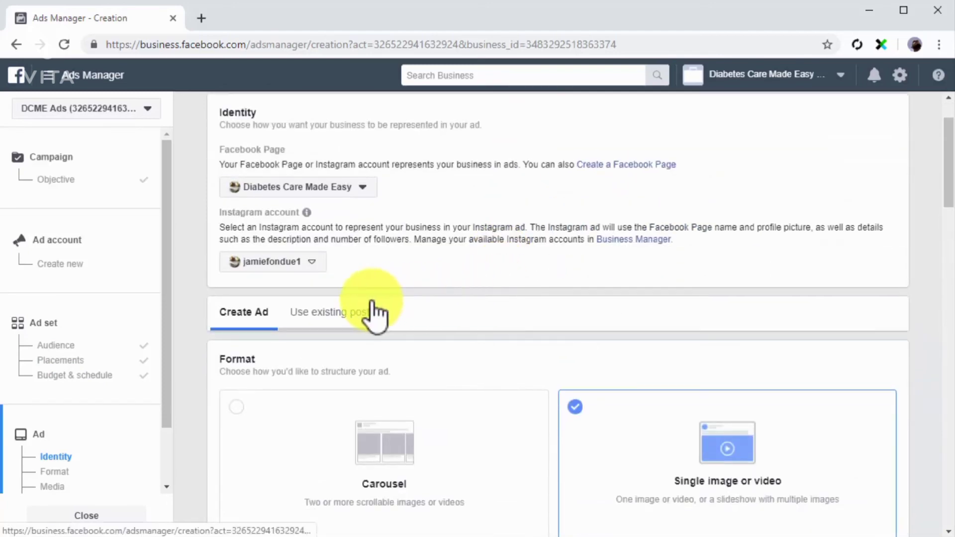
{"action": "left_click", "coordinate": [375, 312]}
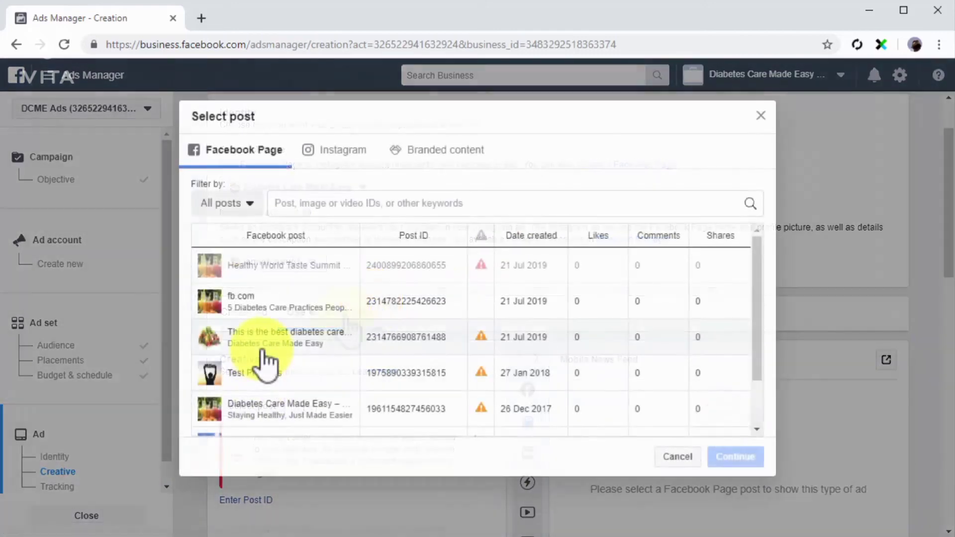
{"action": "left_click", "coordinate": [262, 348]}
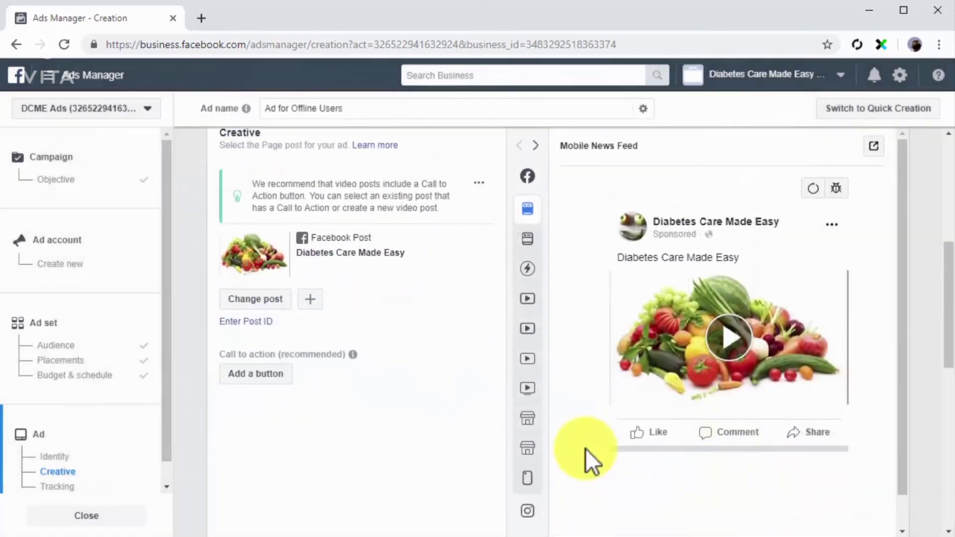
{"action": "scroll", "coordinate": [586, 449], "scroll_direction": "down", "scroll_amount": 7}
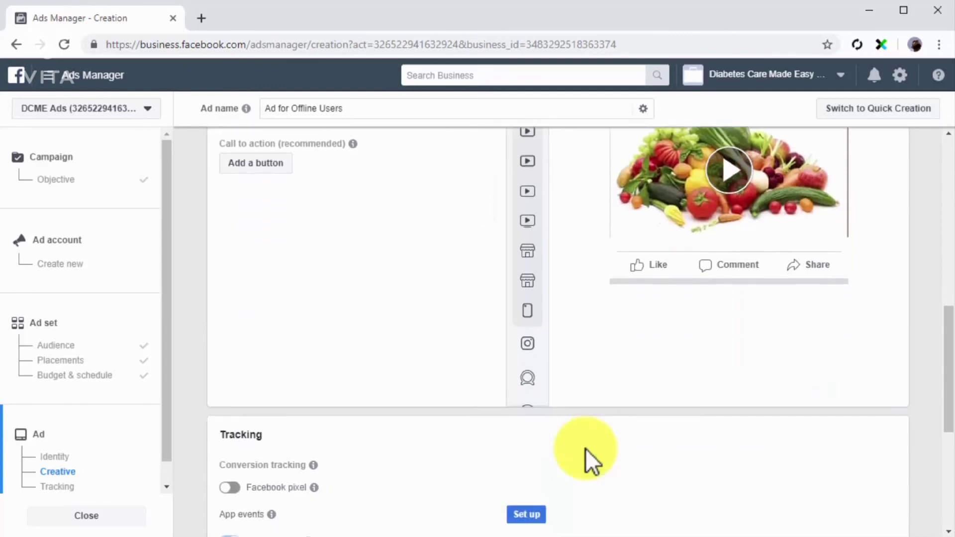
{"action": "scroll", "coordinate": [587, 449], "scroll_direction": "down", "scroll_amount": 3}
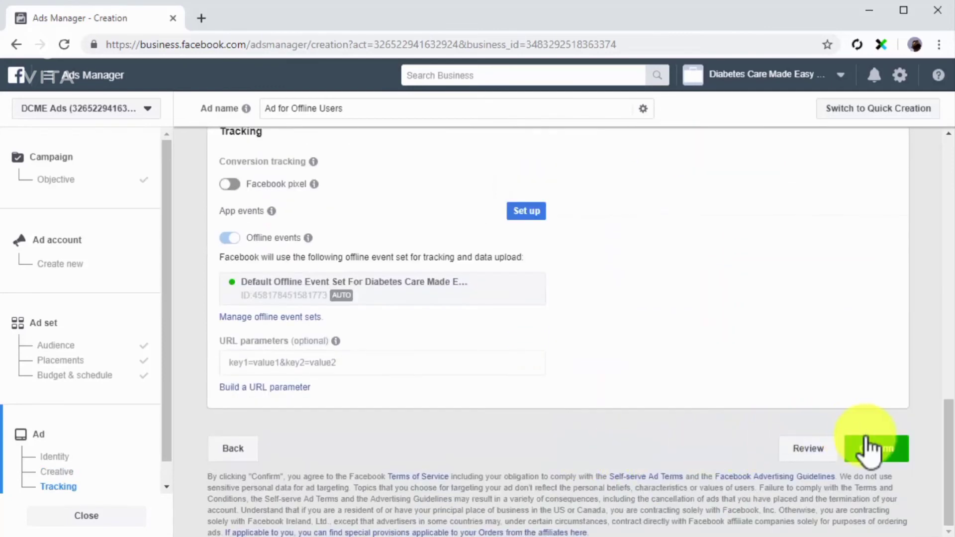
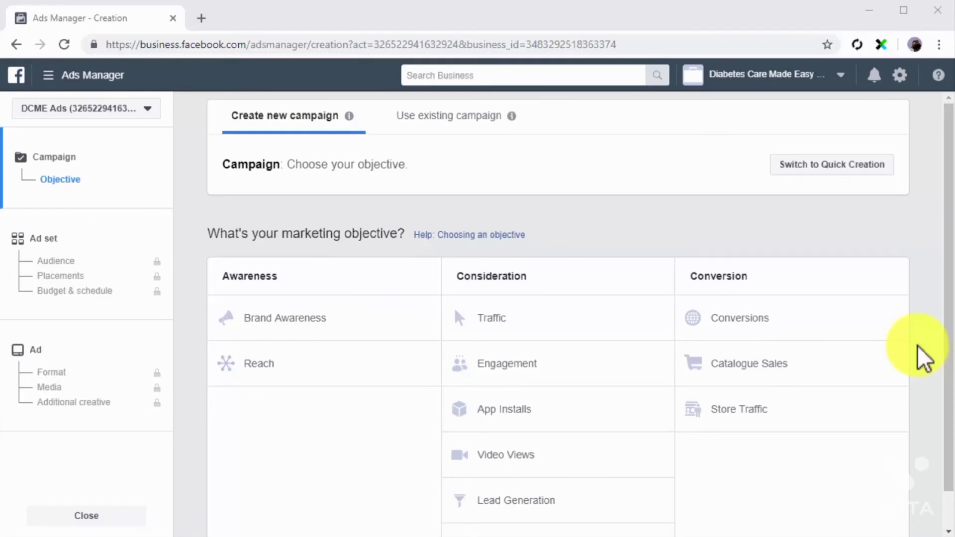
Choose the Video Views objective for a new campaign and name its ad set "More Video Views"
{"action": "scroll", "coordinate": [917, 345], "scroll_direction": "down", "scroll_amount": 1}
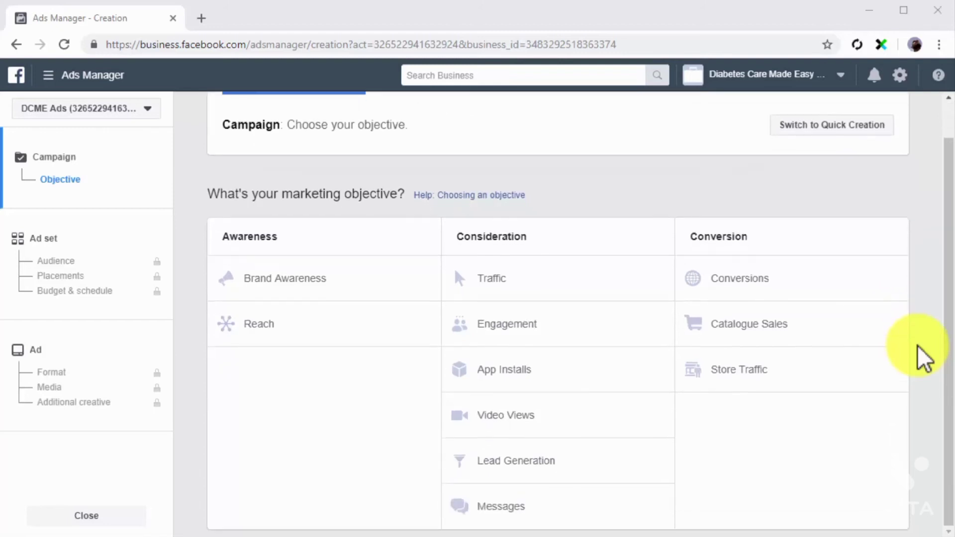
{"action": "left_click", "coordinate": [593, 413]}
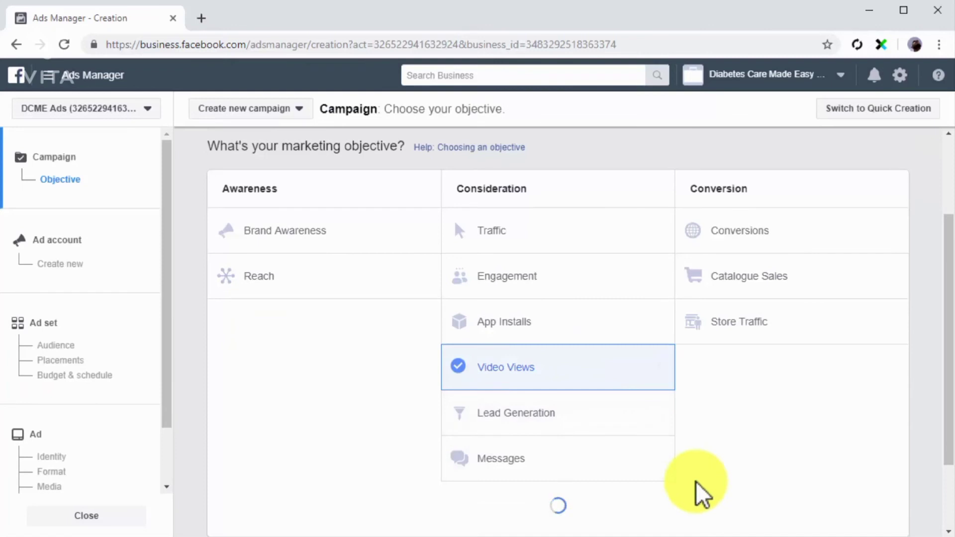
{"action": "scroll", "coordinate": [697, 481], "scroll_direction": "down", "scroll_amount": 2}
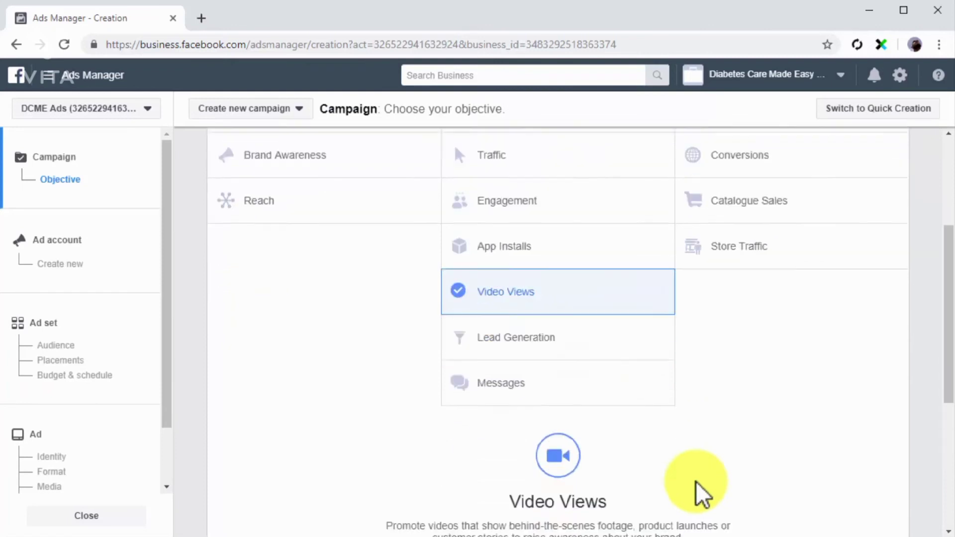
{"action": "left_click", "coordinate": [133, 334]}
{"action": "triple_click", "coordinate": [459, 130]}
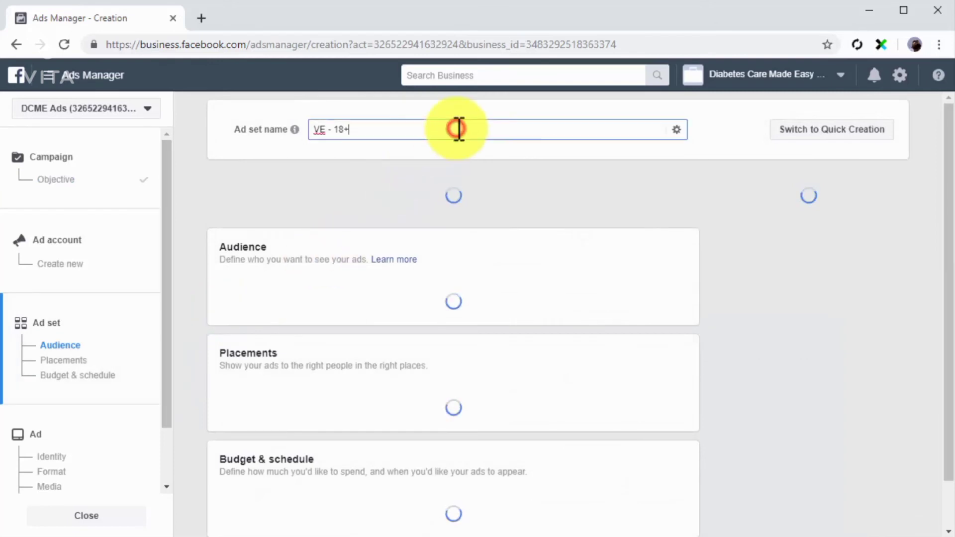
{"action": "type", "text": "More Video Views"}
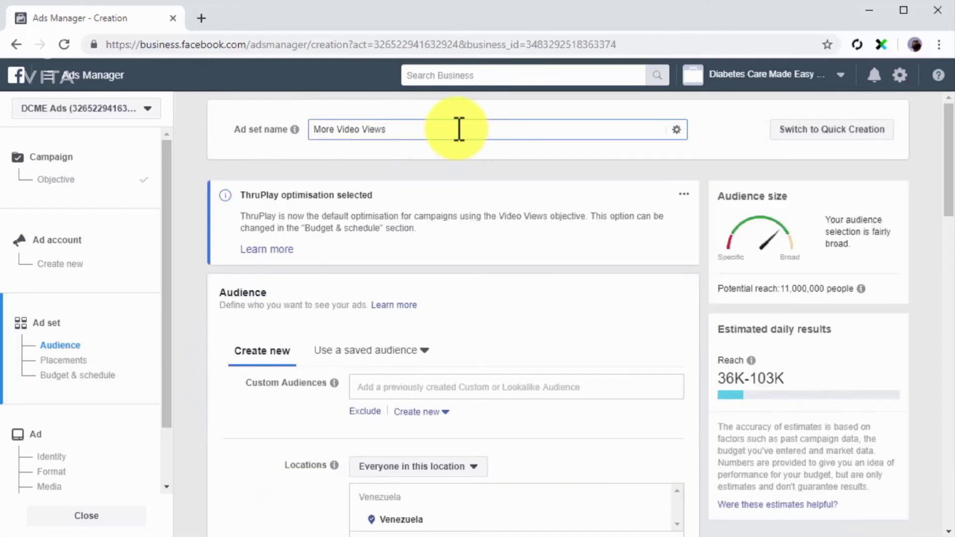
Target the Custom Video Audience custom audience in the ad set
{"action": "left_click", "coordinate": [532, 388]}
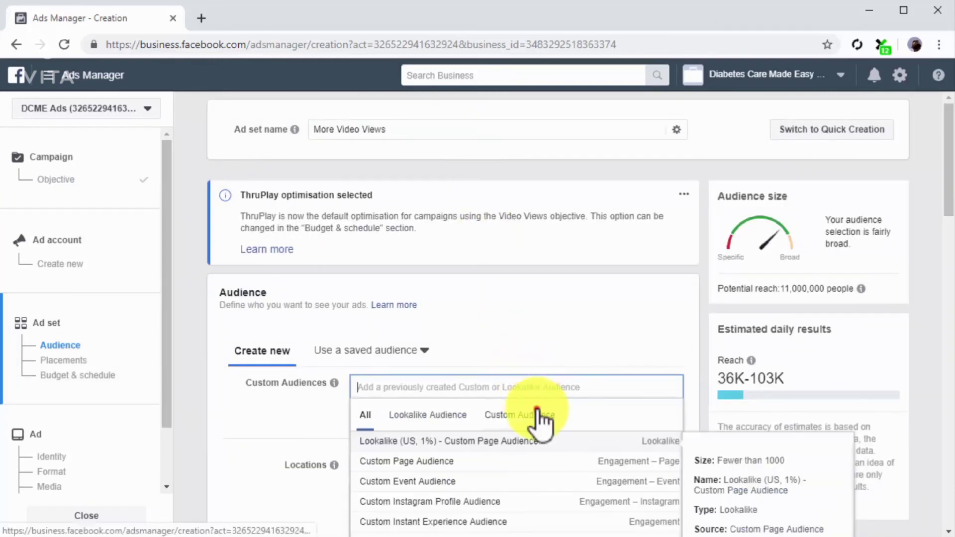
{"action": "left_click", "coordinate": [538, 419]}
{"action": "scroll", "coordinate": [325, 399], "scroll_direction": "down", "scroll_amount": 2}
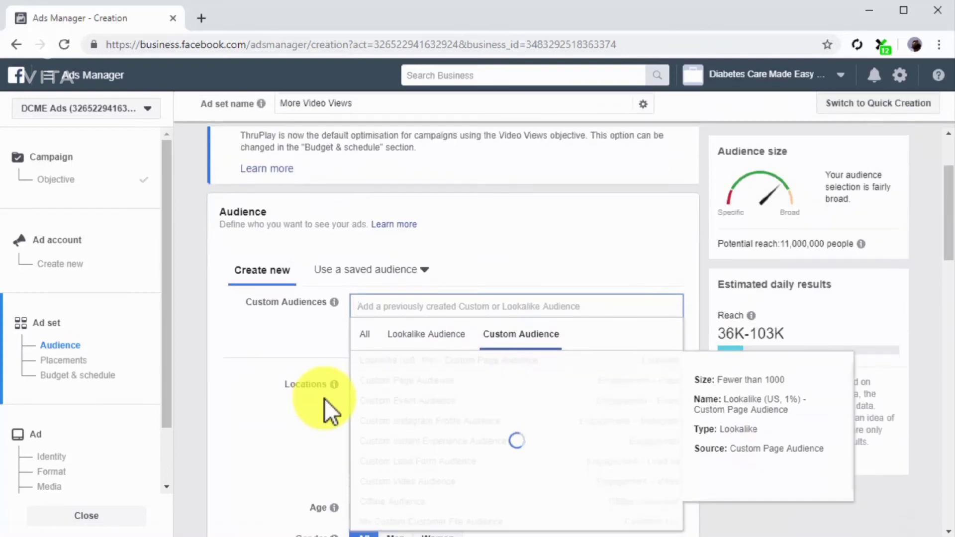
{"action": "left_click", "coordinate": [366, 463]}
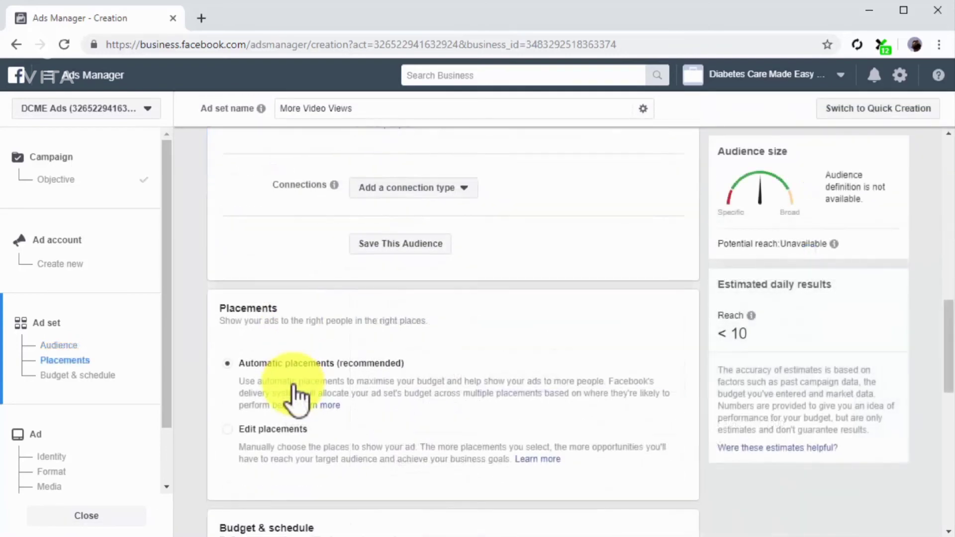
Keep automatic placements and a $20.00 daily budget for the ad set, and continue to the ad setup
{"action": "scroll", "coordinate": [245, 346], "scroll_direction": "down", "scroll_amount": 2}
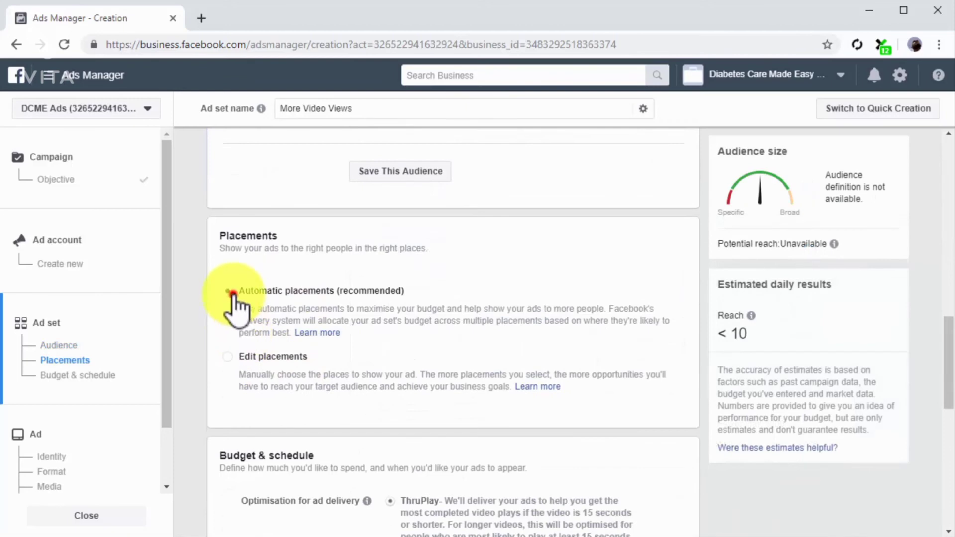
{"action": "scroll", "coordinate": [252, 362], "scroll_direction": "down", "scroll_amount": 8}
{"action": "scroll", "coordinate": [250, 353], "scroll_direction": "down", "scroll_amount": 3}
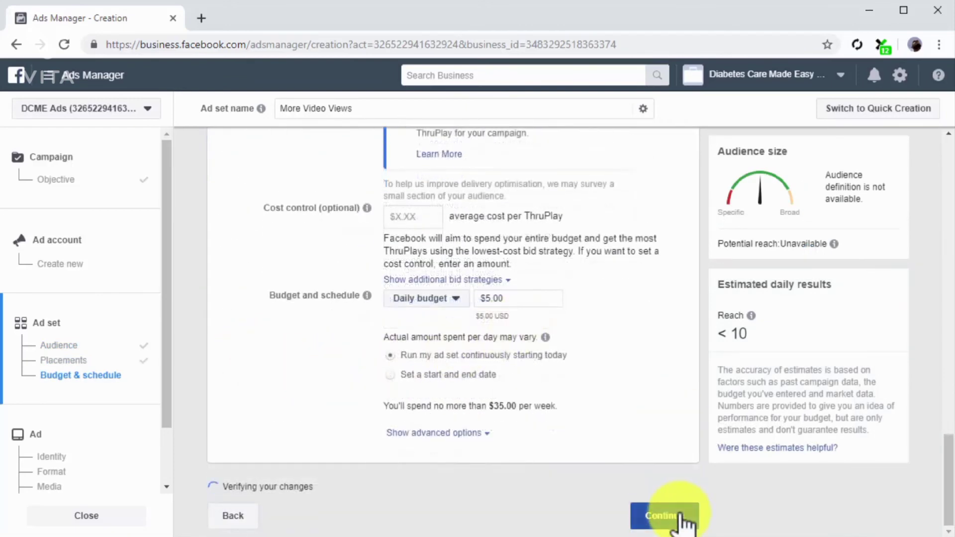
{"action": "left_click", "coordinate": [679, 513]}
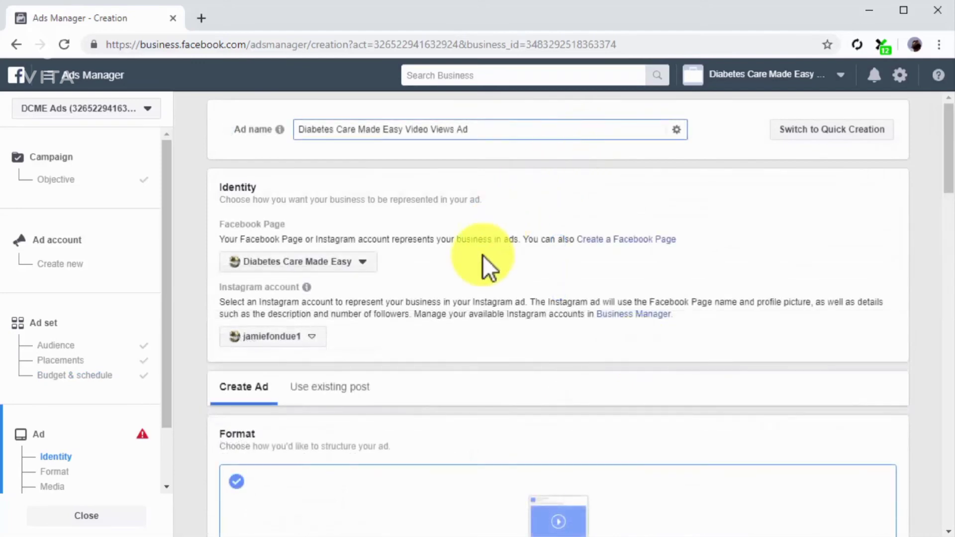
Name the ad "Diabetes Care Made Easy Video Views Ad" and upload a video for it from the DCME folder
{"action": "scroll", "coordinate": [482, 254], "scroll_direction": "down", "scroll_amount": 5}
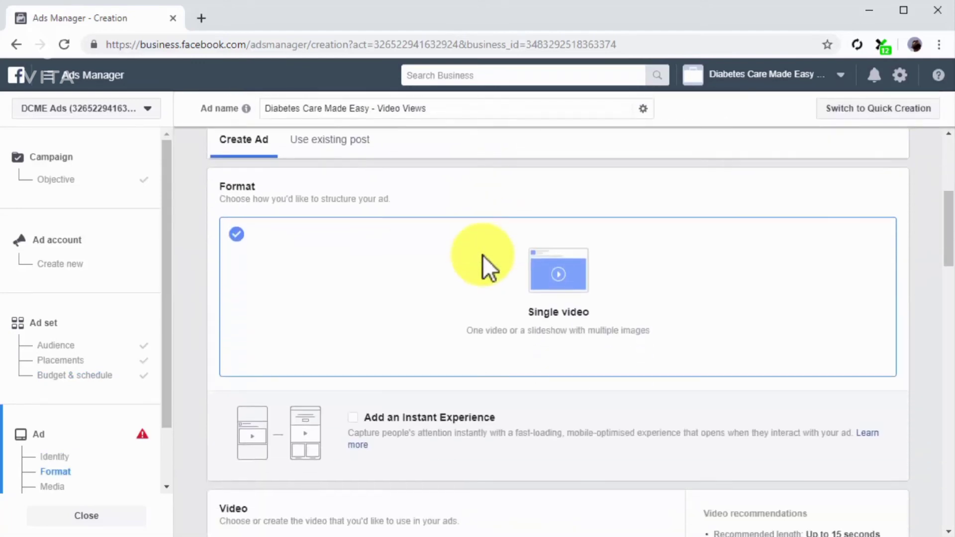
{"action": "scroll", "coordinate": [486, 263], "scroll_direction": "down", "scroll_amount": 7}
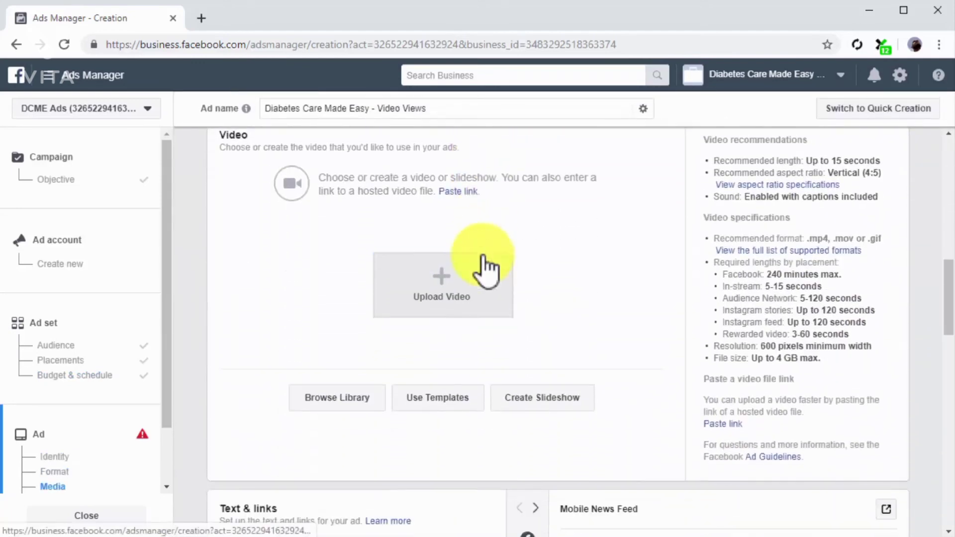
{"action": "left_click", "coordinate": [472, 299]}
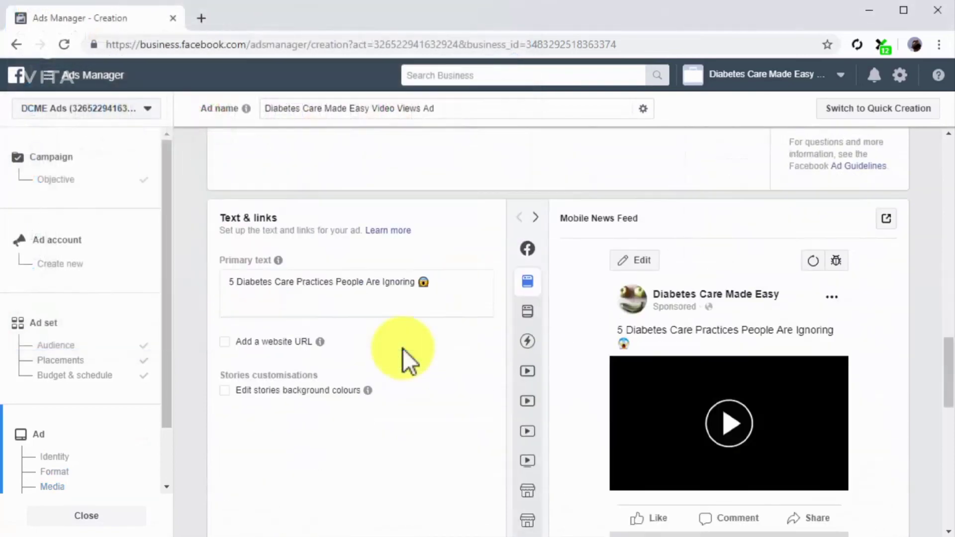
Fill in the video ad's primary text and enable adding a website URL, opening the Website URL for entry
{"action": "scroll", "coordinate": [402, 348], "scroll_direction": "down", "scroll_amount": 1}
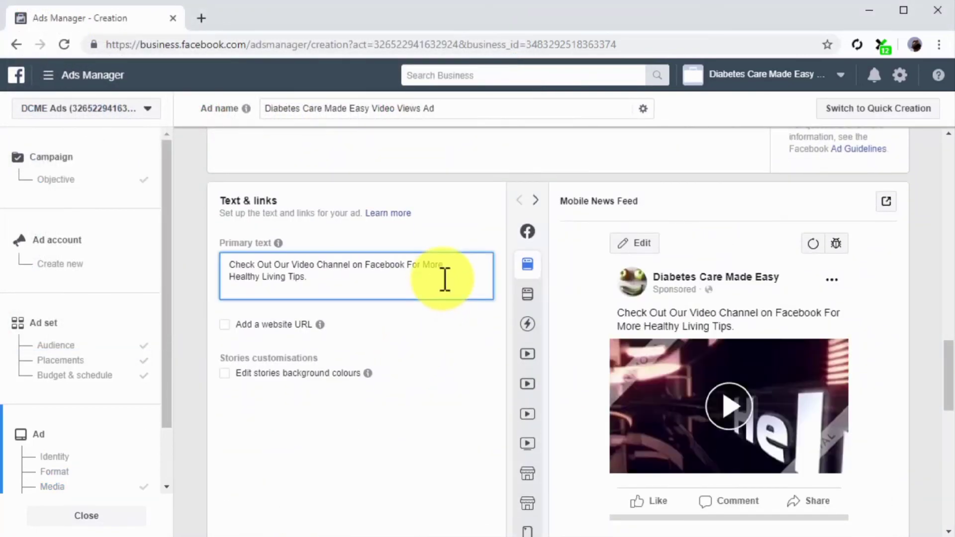
{"action": "left_click", "coordinate": [294, 324]}
{"action": "scroll", "coordinate": [295, 324], "scroll_direction": "down", "scroll_amount": 3}
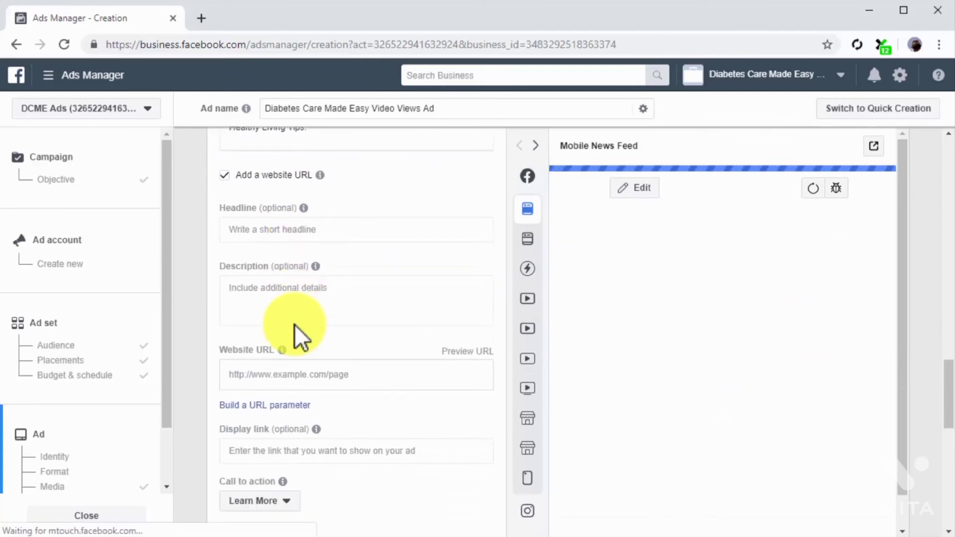
{"action": "left_click", "coordinate": [314, 373]}
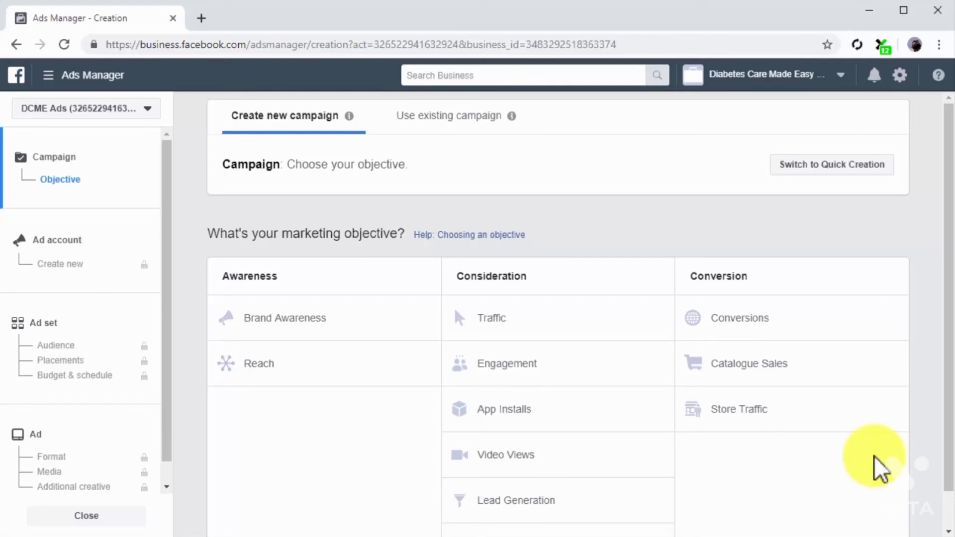
Choose the Lead Generation objective for a new campaign and name its ad set "New Lead Form Ad"
{"action": "scroll", "coordinate": [876, 458], "scroll_direction": "down", "scroll_amount": 1}
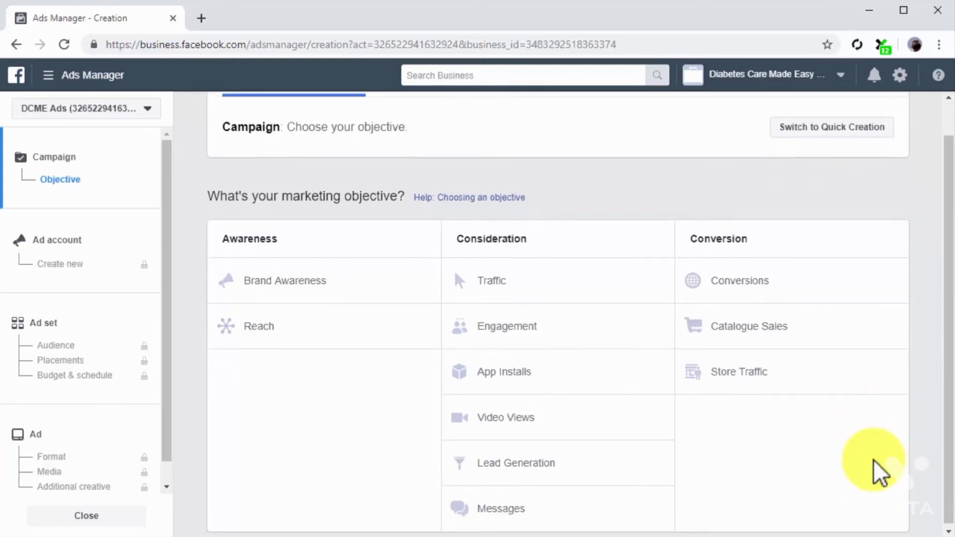
{"action": "left_click", "coordinate": [630, 464]}
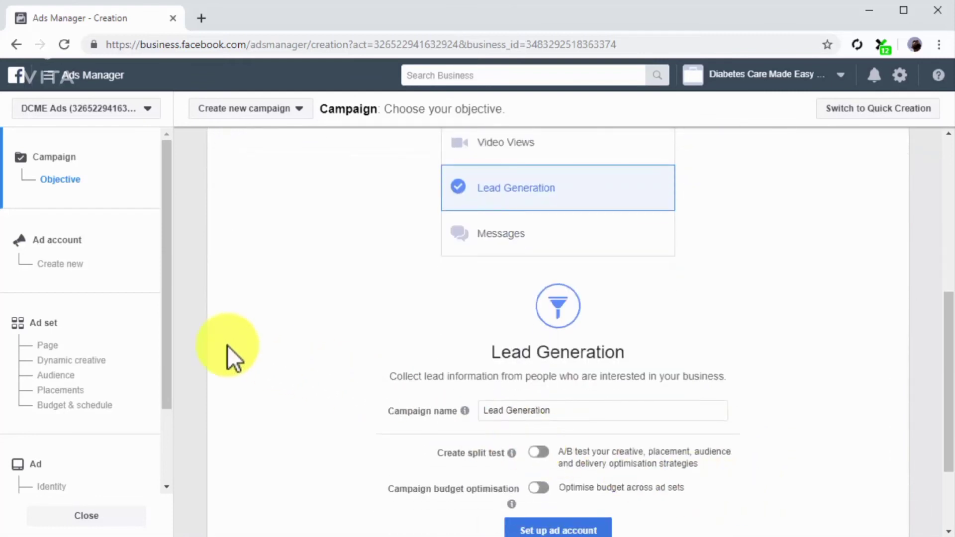
{"action": "left_click", "coordinate": [116, 324]}
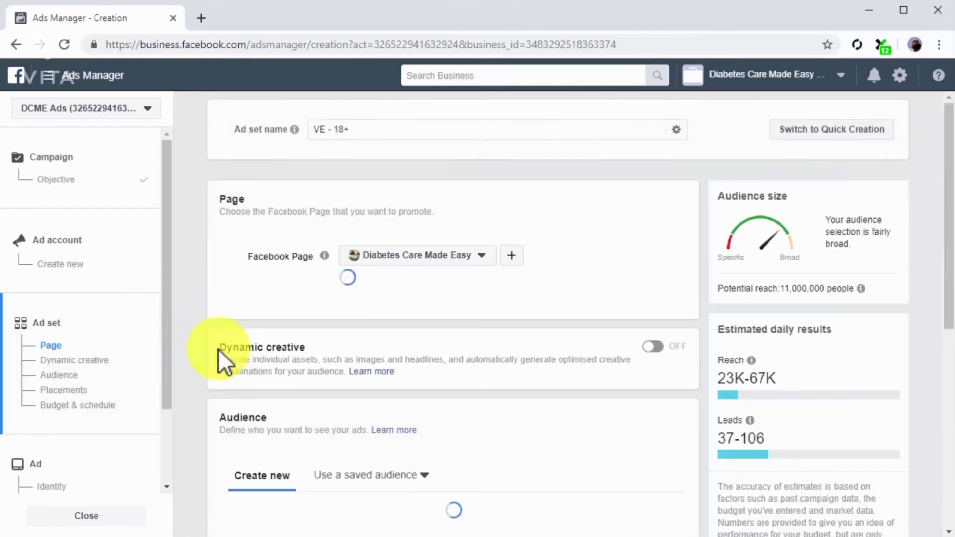
{"action": "left_click", "coordinate": [393, 141]}
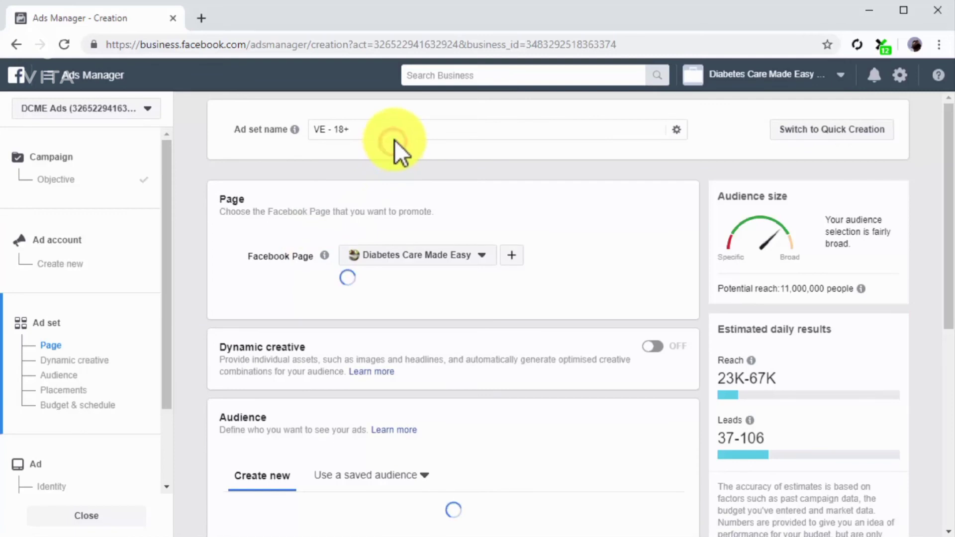
{"action": "left_click", "coordinate": [395, 139]}
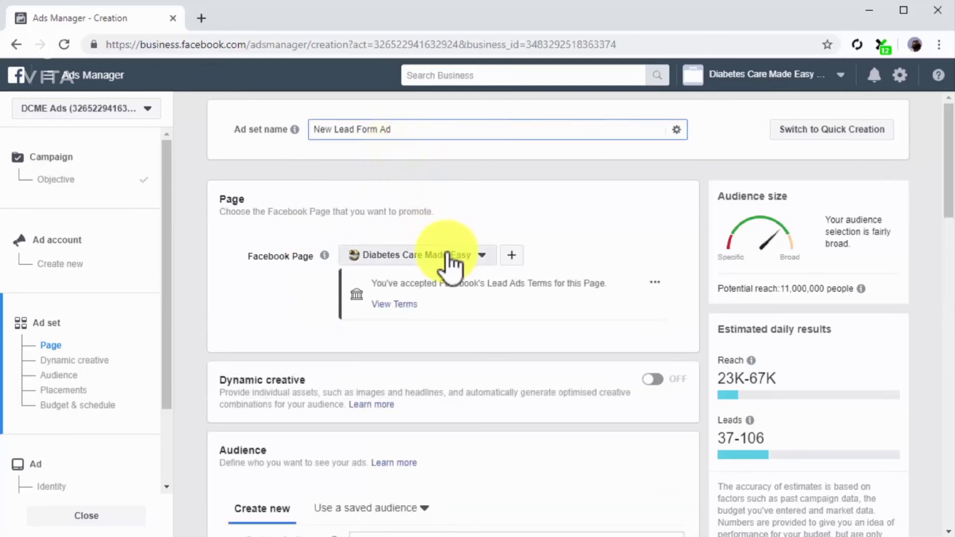
Promote the Diabetes Care Made Easy page and target the Custom Lead Form Audience in the ad set
{"action": "left_click", "coordinate": [448, 254]}
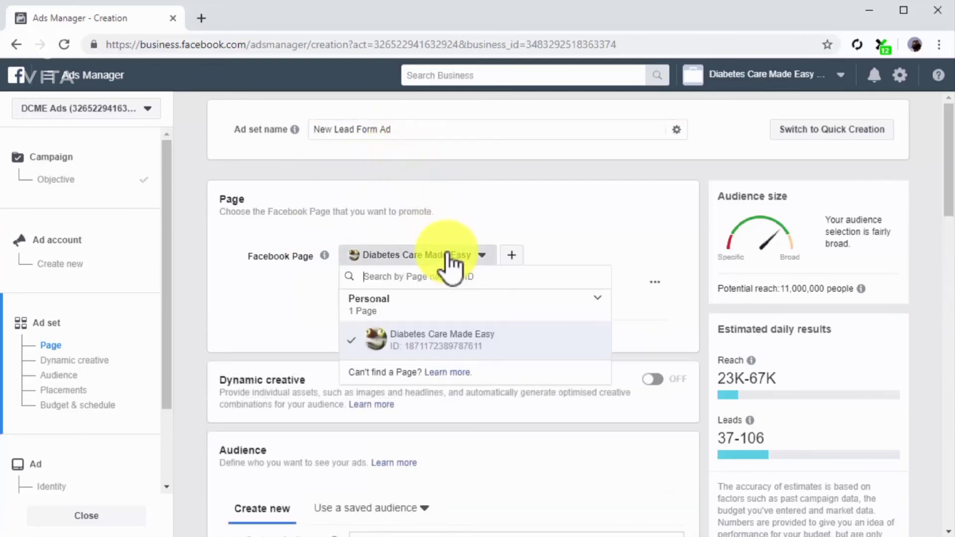
{"action": "left_click", "coordinate": [452, 348]}
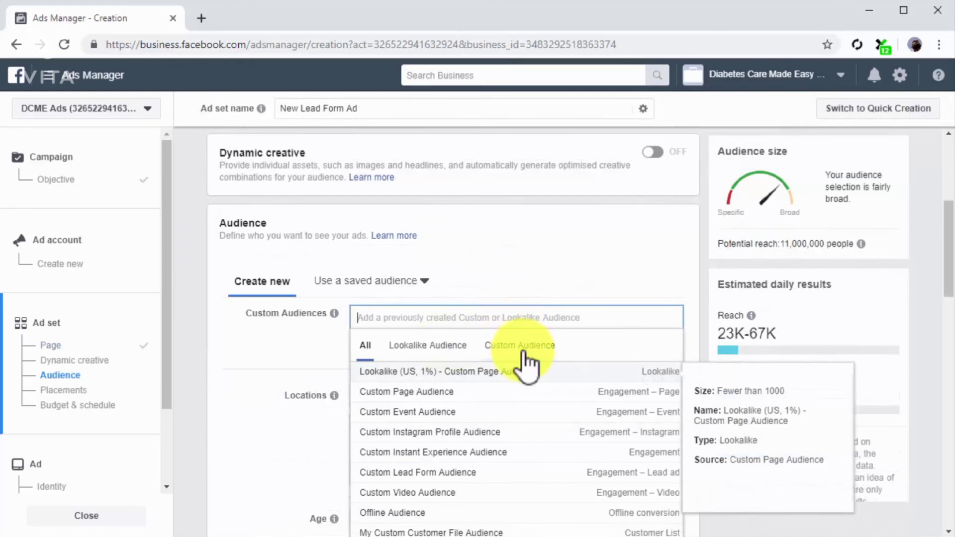
{"action": "left_click", "coordinate": [523, 348]}
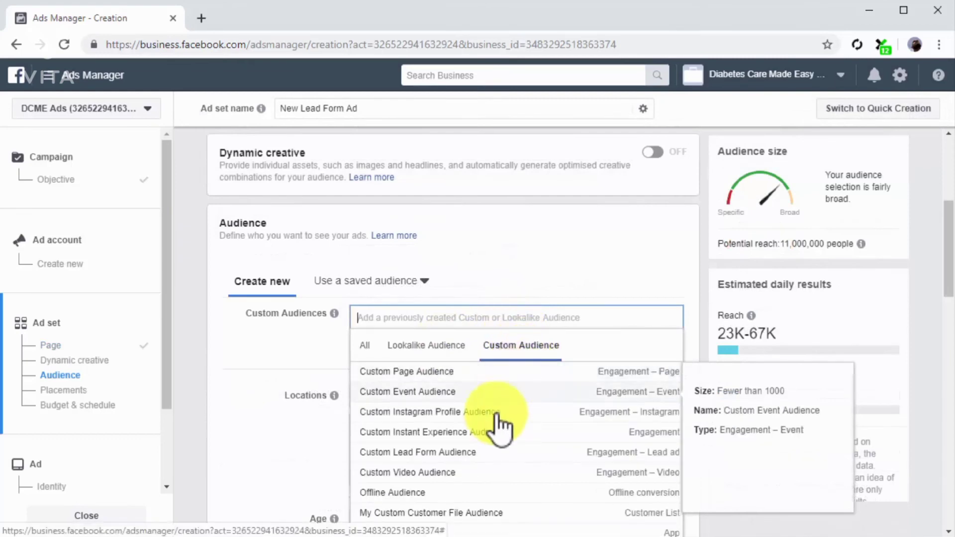
{"action": "left_click", "coordinate": [478, 452]}
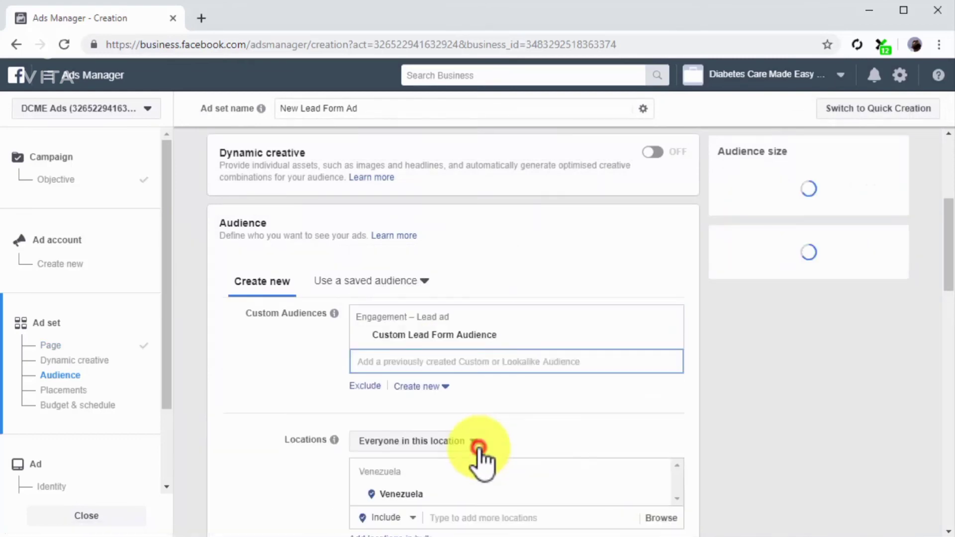
{"action": "left_click", "coordinate": [292, 414]}
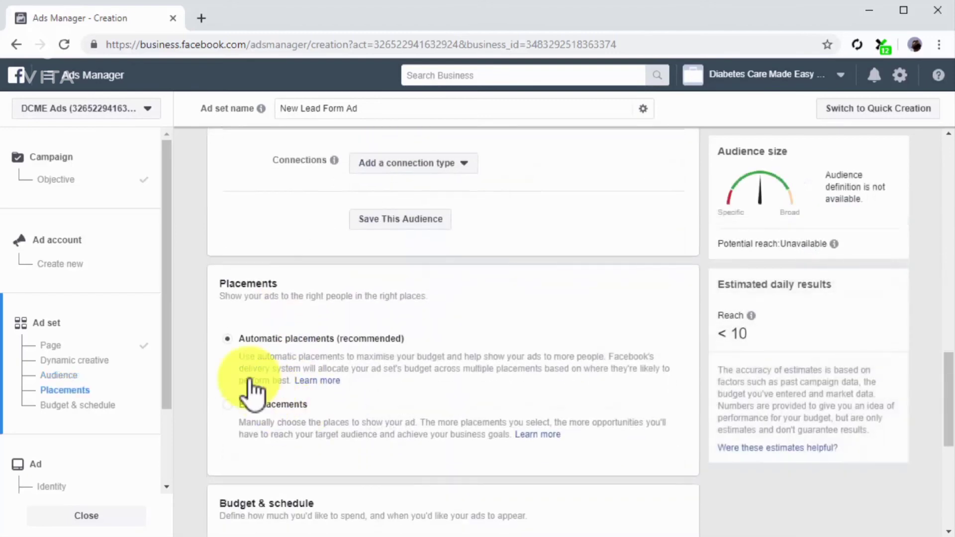
Use automatic placements, set the ad set's daily budget to $25.00 and continue to the ad setup
{"action": "left_click", "coordinate": [224, 337]}
{"action": "scroll", "coordinate": [224, 343], "scroll_direction": "down", "scroll_amount": 7}
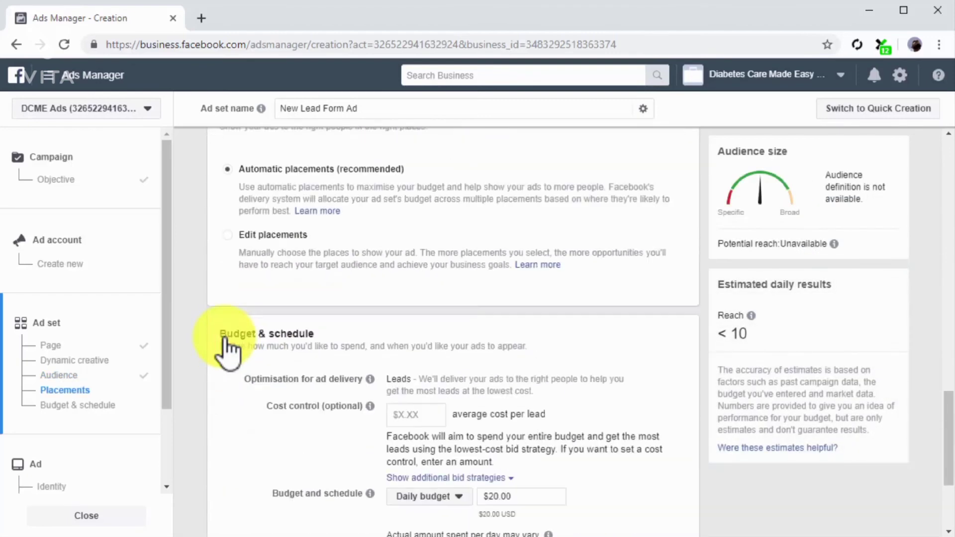
{"action": "left_click", "coordinate": [530, 329]}
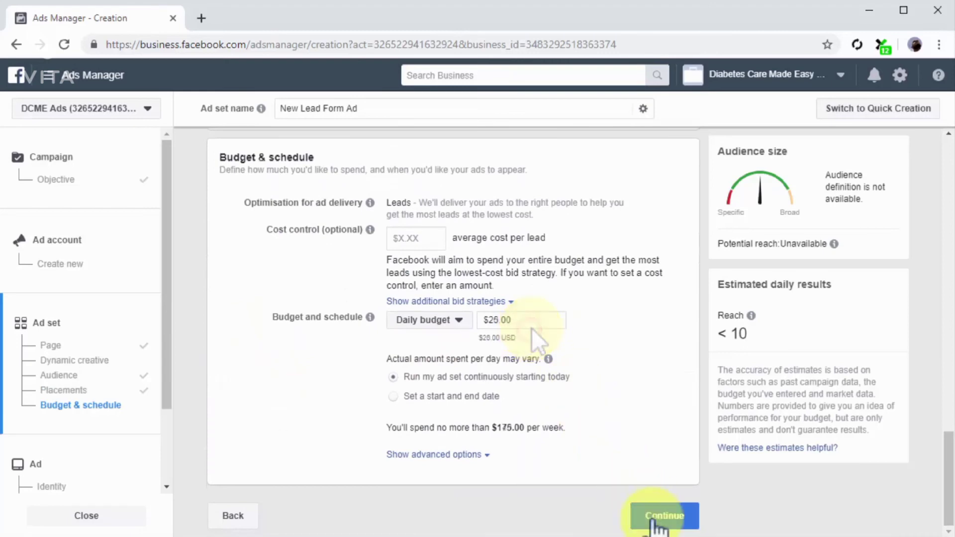
{"action": "left_click", "coordinate": [652, 517]}
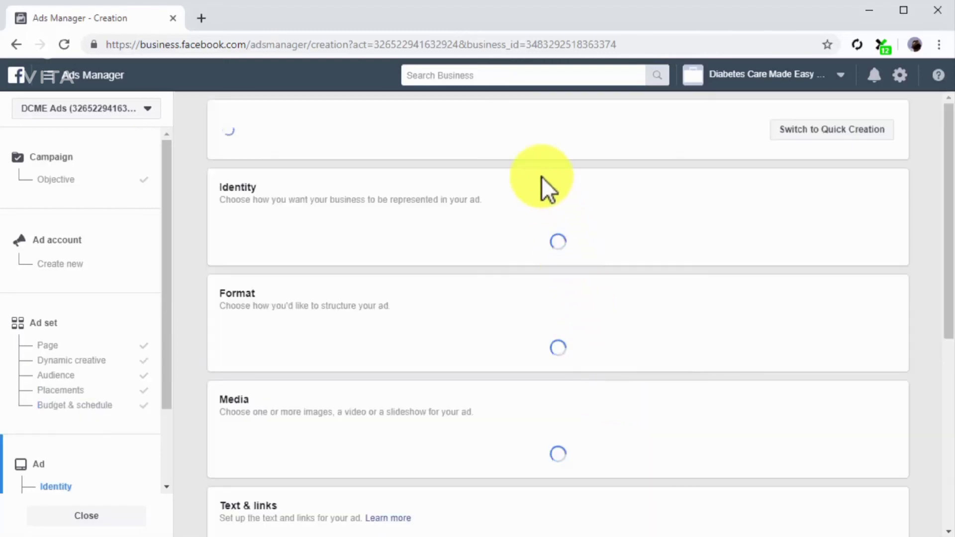
Name the ad "New Lead capture Ad" and select the single image or video format
{"action": "left_click", "coordinate": [517, 132]}
{"action": "key", "text": "ctrl+a"}
{"action": "type", "text": "New Lead capture Ad"}
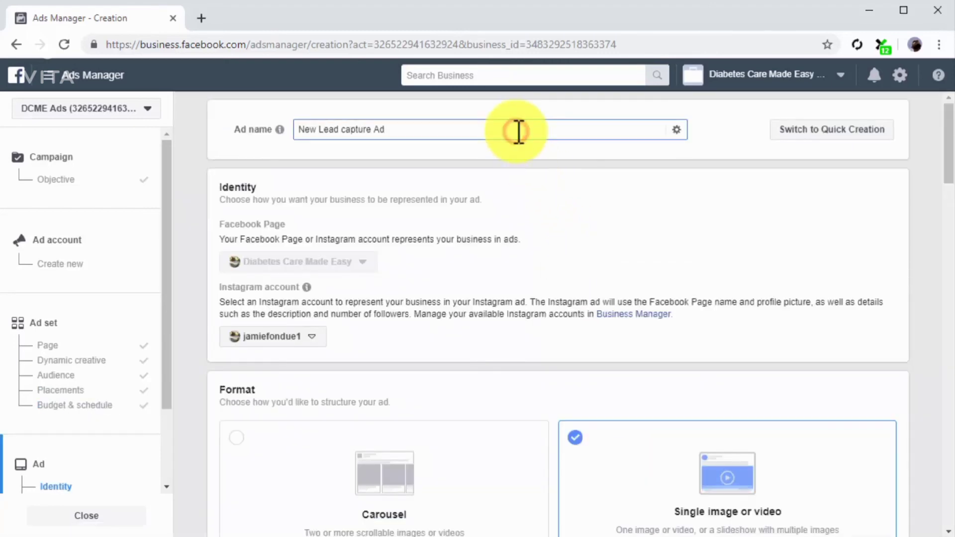
{"action": "scroll", "coordinate": [580, 294], "scroll_direction": "down", "scroll_amount": 2}
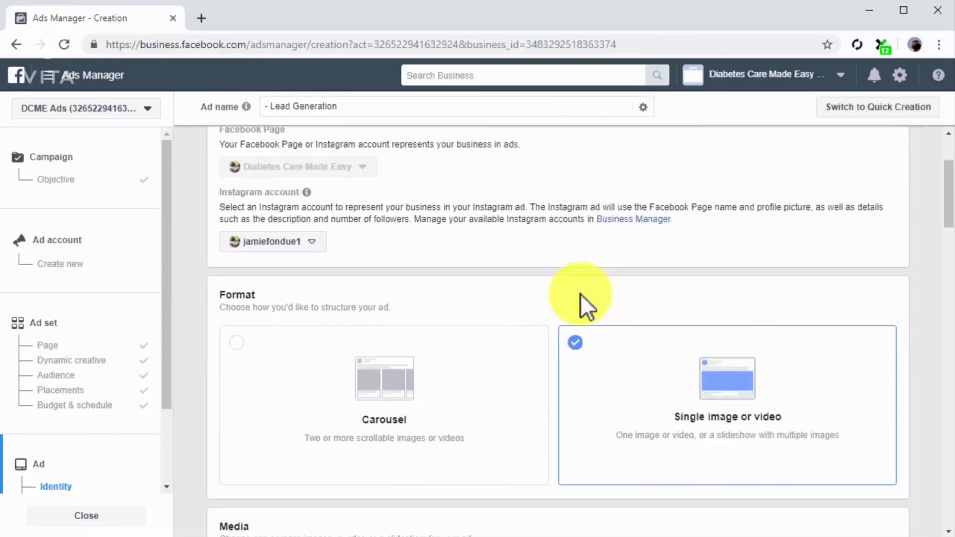
{"action": "left_click", "coordinate": [627, 385]}
Replace the ad's existing image with the DCMEGuide image from the DCME folder
{"action": "scroll", "coordinate": [631, 400], "scroll_direction": "down", "scroll_amount": 5}
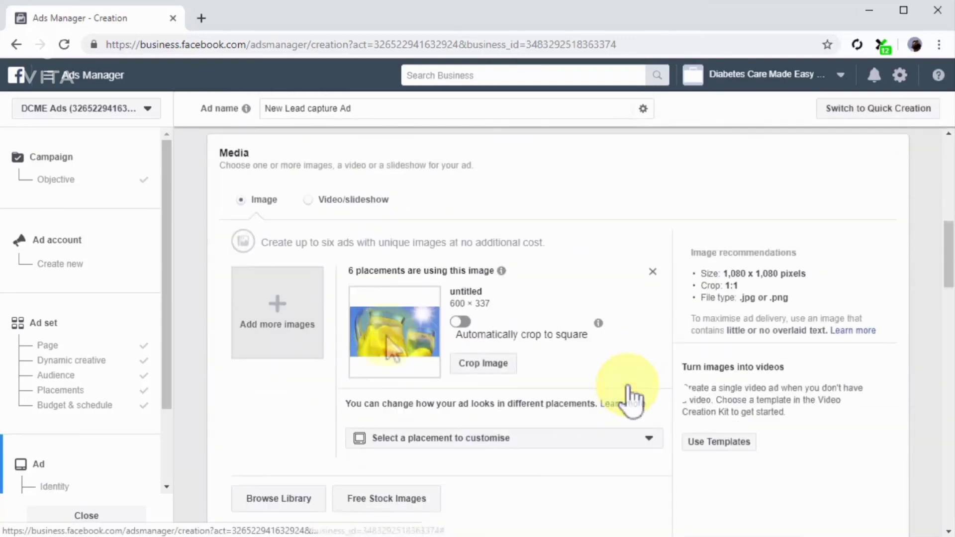
{"action": "left_click", "coordinate": [654, 273]}
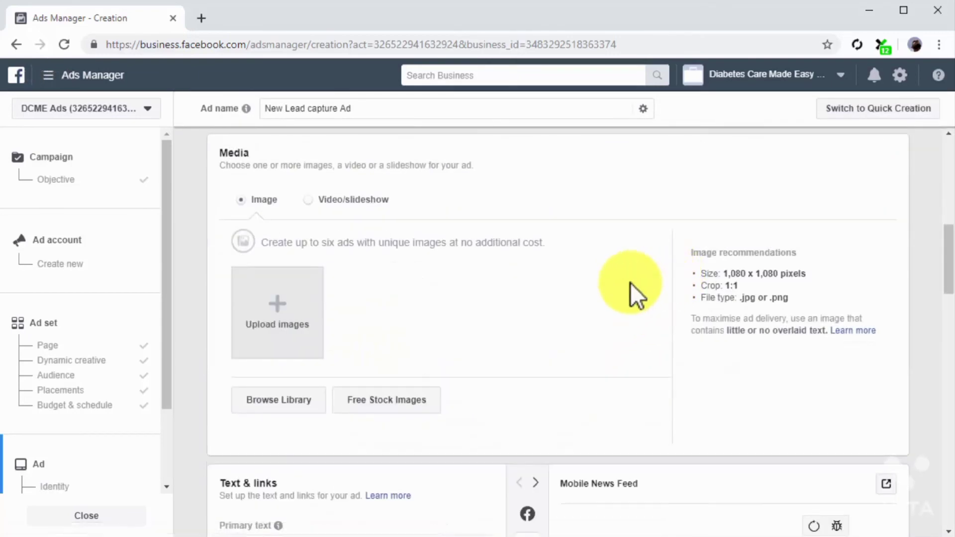
{"action": "left_click", "coordinate": [252, 312]}
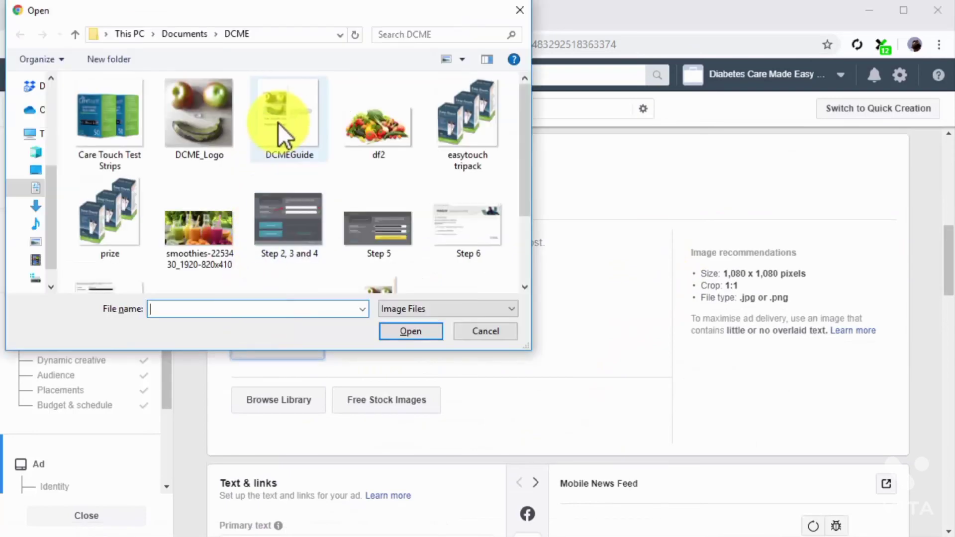
{"action": "double_click", "coordinate": [279, 121]}
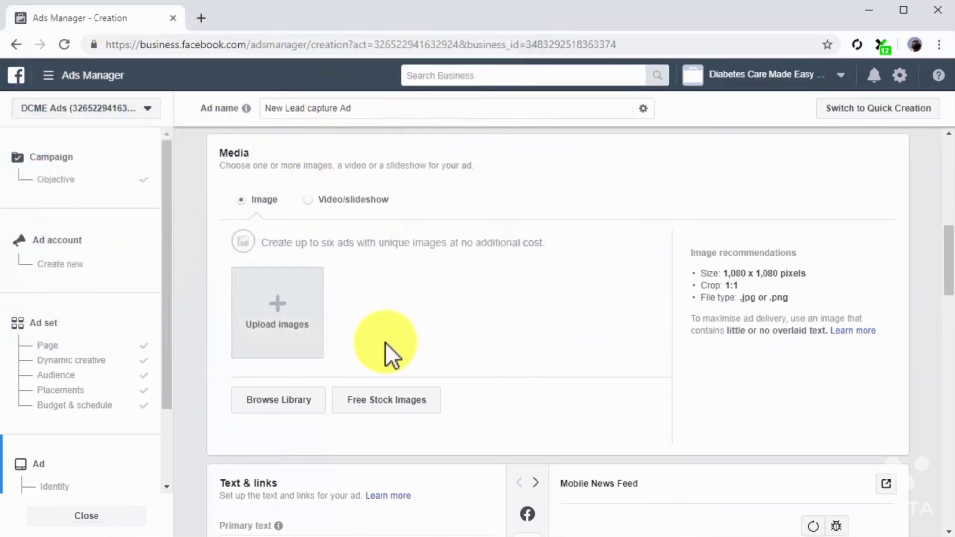
{"action": "scroll", "coordinate": [310, 397], "scroll_direction": "down", "scroll_amount": 5}
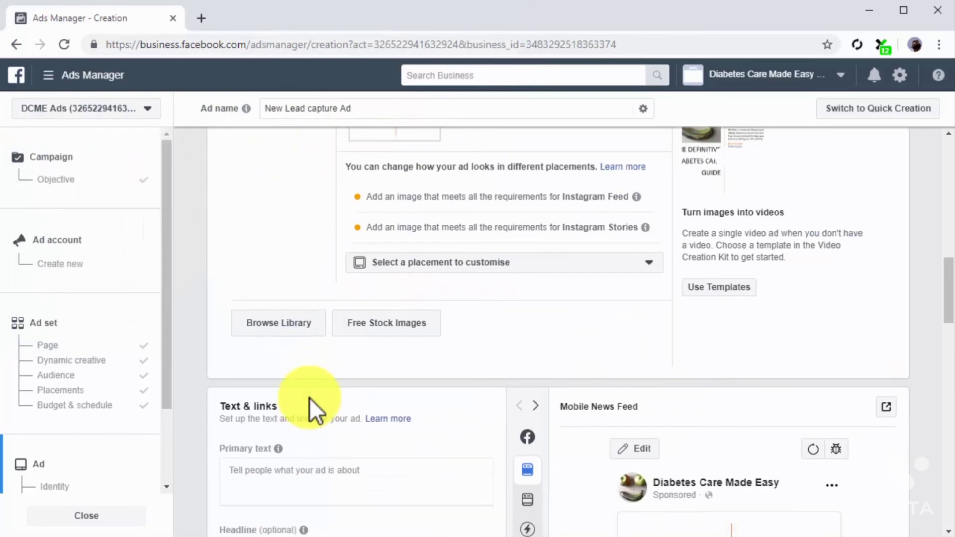
Enter the primary text "Get The DCME Mini Guide Now - It's FREE" and the display link diabetescaremadeeasy.com for the ad
{"action": "scroll", "coordinate": [310, 398], "scroll_direction": "down", "scroll_amount": 4}
{"action": "left_click", "coordinate": [399, 277]}
{"action": "type", "text": "Get The DCME Mini Guide Now - It's FREE"}
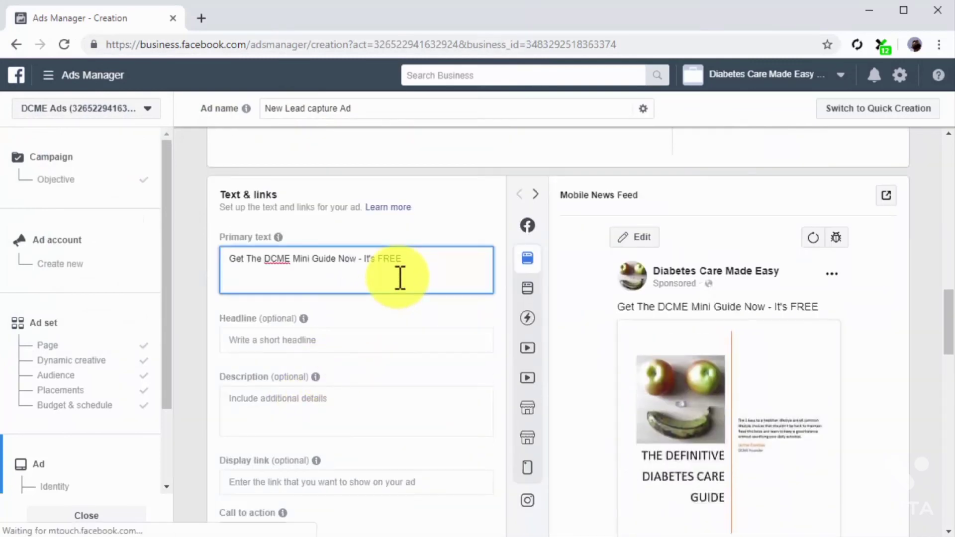
{"action": "scroll", "coordinate": [401, 281], "scroll_direction": "down", "scroll_amount": 3}
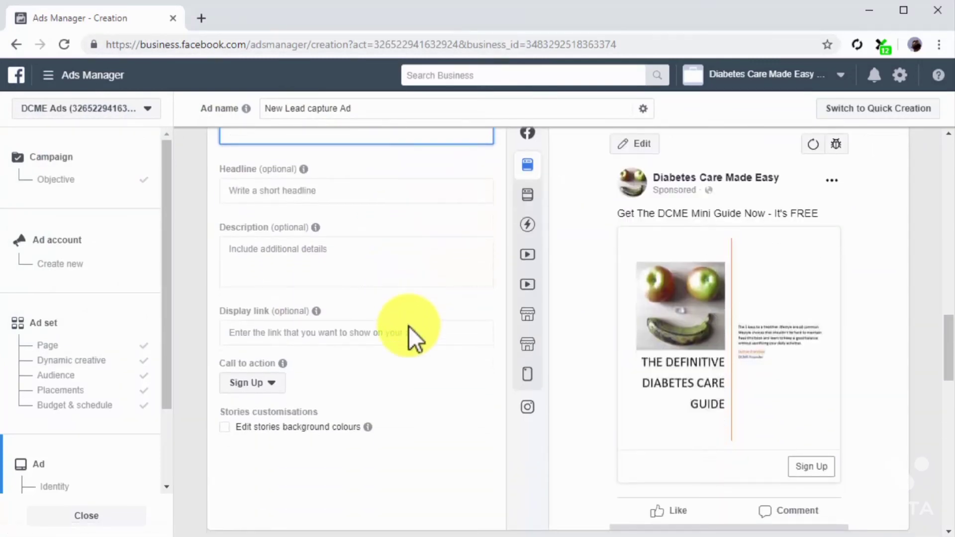
{"action": "left_click", "coordinate": [410, 334]}
{"action": "type", "text": "diabetescaremadeeasy.com"}
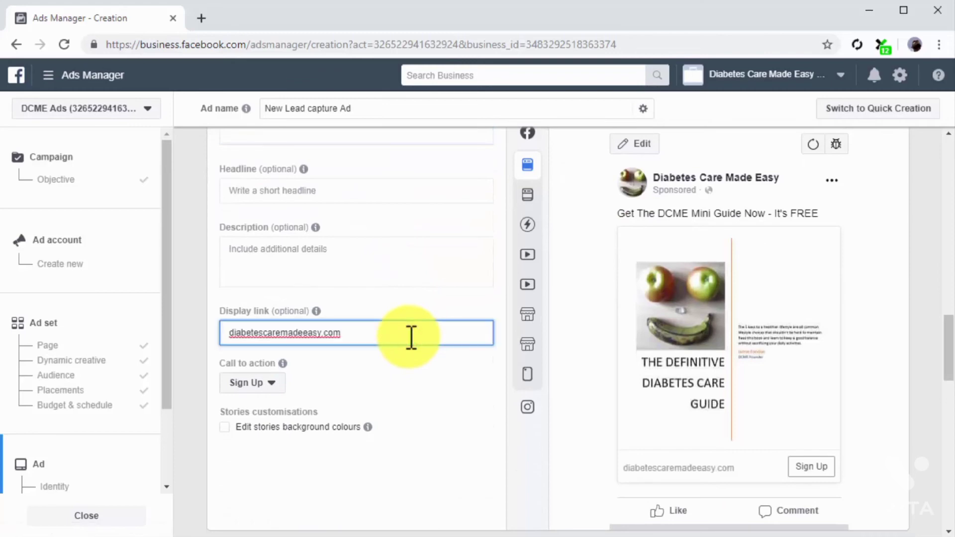
Keep the instant form "Untitled form 21/07/2019-copy" for the lead ad and confirm the ad
{"action": "scroll", "coordinate": [457, 397], "scroll_direction": "down", "scroll_amount": 5}
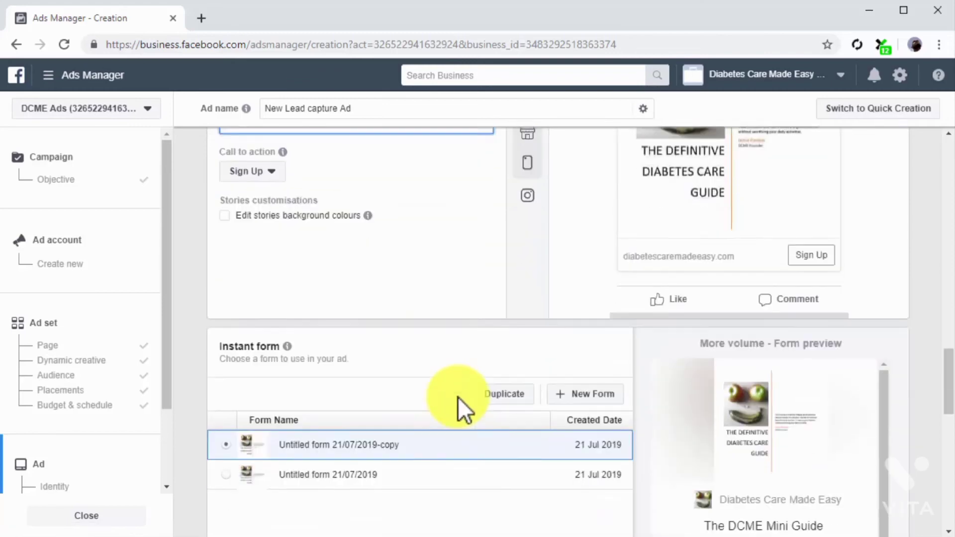
{"action": "scroll", "coordinate": [457, 397], "scroll_direction": "down", "scroll_amount": 2}
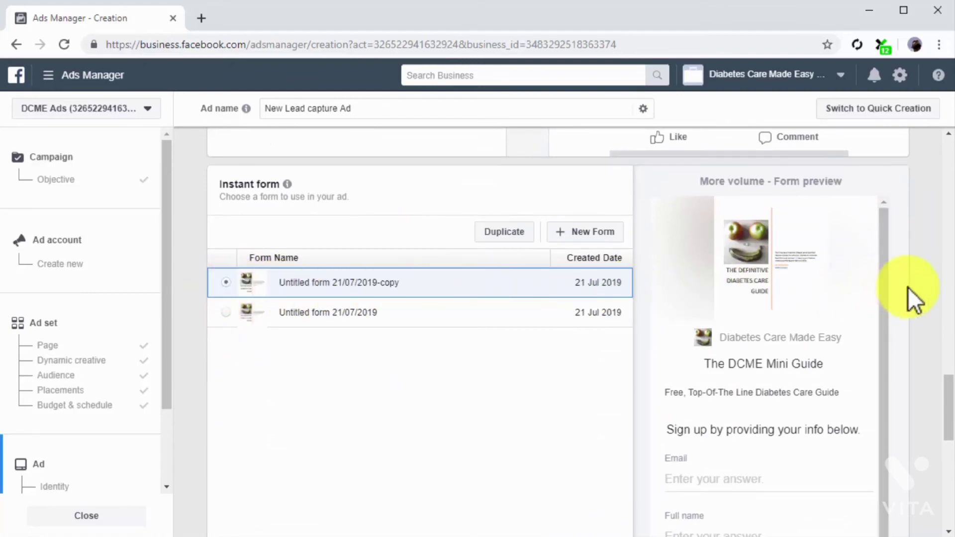
{"action": "scroll", "coordinate": [909, 287], "scroll_direction": "down", "scroll_amount": 8}
{"action": "scroll", "coordinate": [909, 288], "scroll_direction": "down", "scroll_amount": 3}
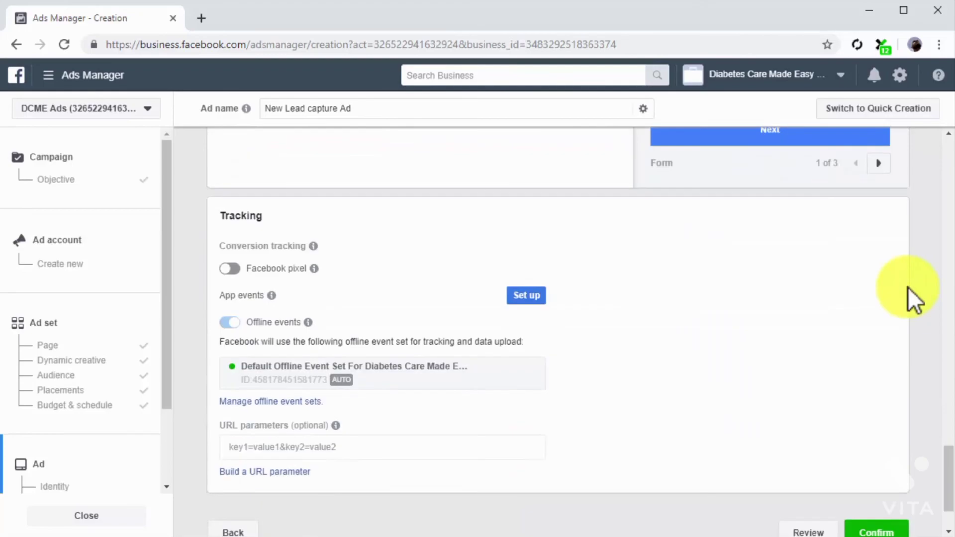
{"action": "left_click", "coordinate": [866, 448]}
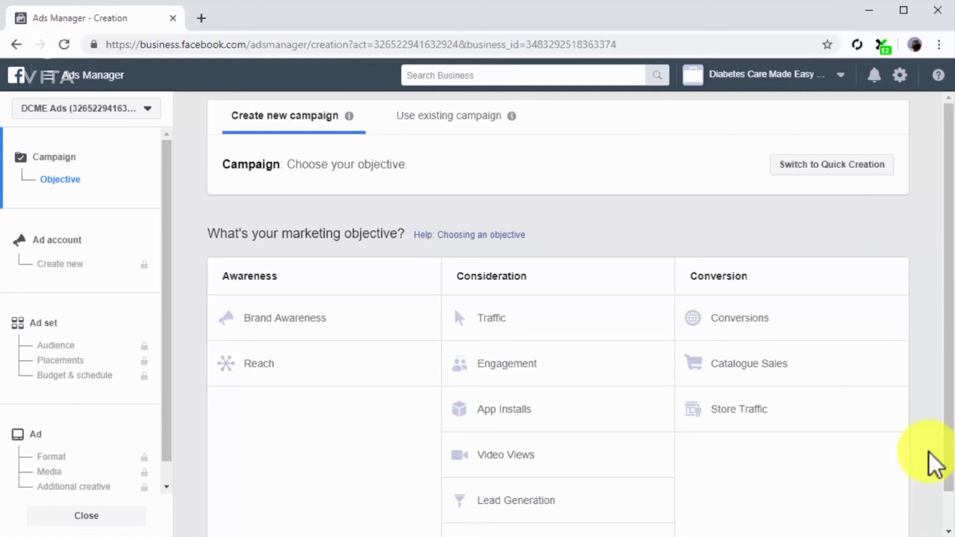
Start a campaign with the Traffic objective and name its ad set "Instant Experience Retarget Campaign"
{"action": "left_click", "coordinate": [599, 326]}
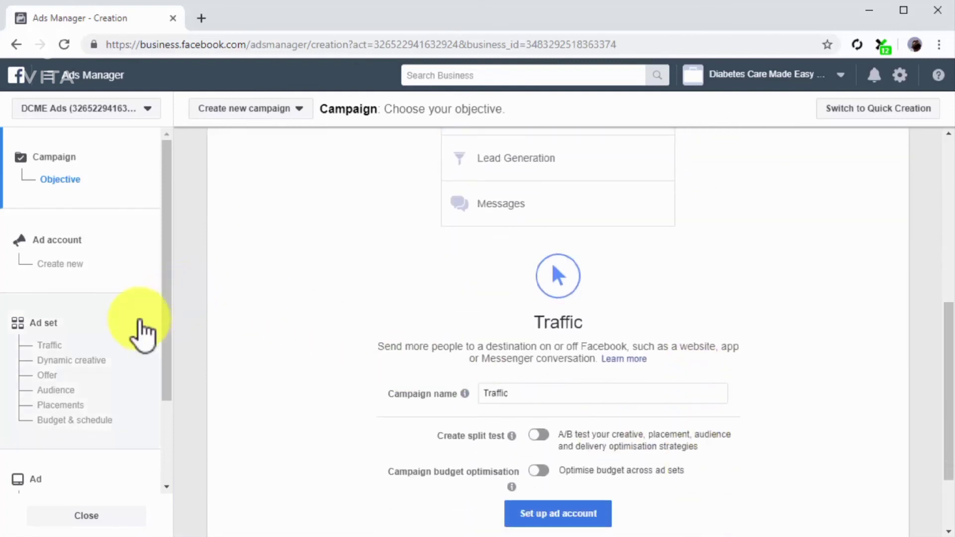
{"action": "left_click", "coordinate": [138, 323]}
{"action": "triple_click", "coordinate": [517, 123]}
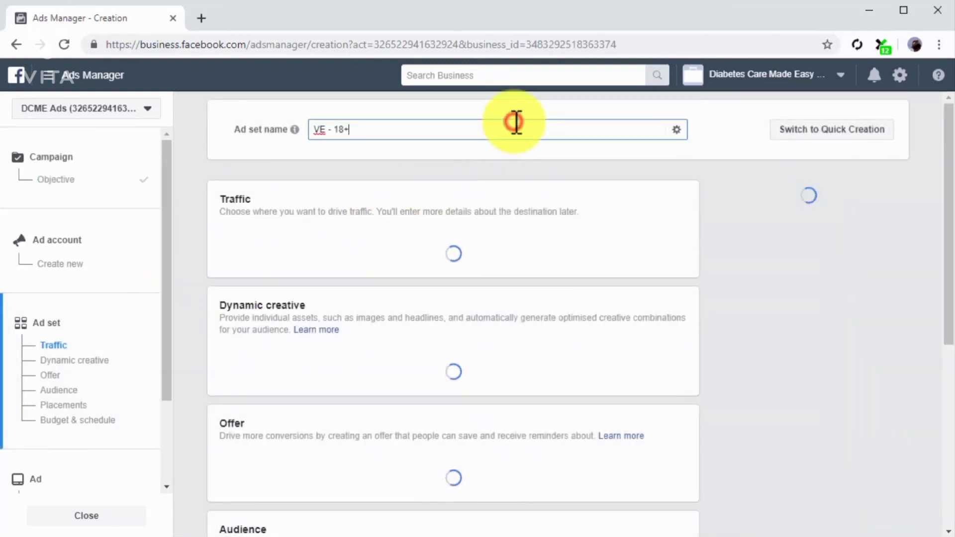
{"action": "type", "text": "Instant Experience Retarget Campaign"}
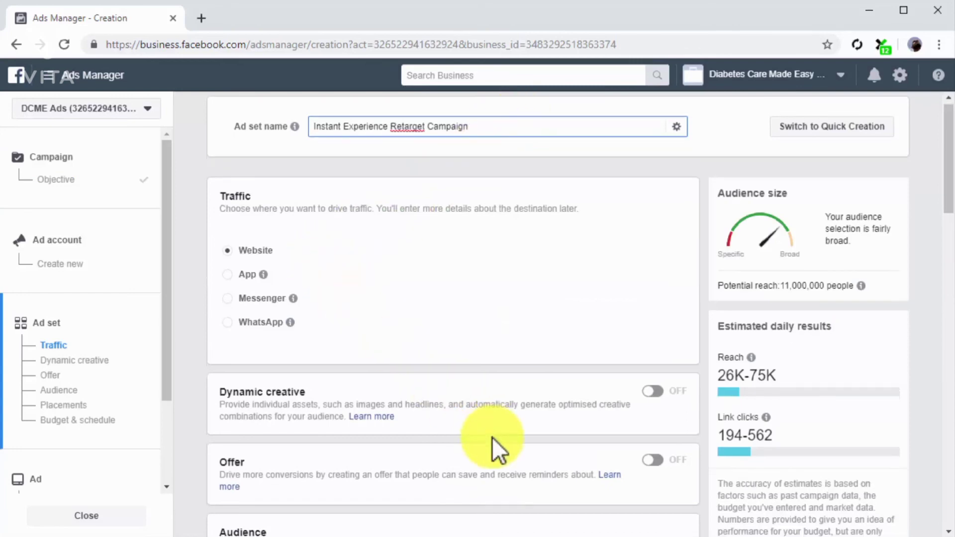
Target the Custom Instant Experience Audience in the ad set
{"action": "scroll", "coordinate": [491, 437], "scroll_direction": "down", "scroll_amount": 5}
{"action": "scroll", "coordinate": [491, 437], "scroll_direction": "down", "scroll_amount": 3}
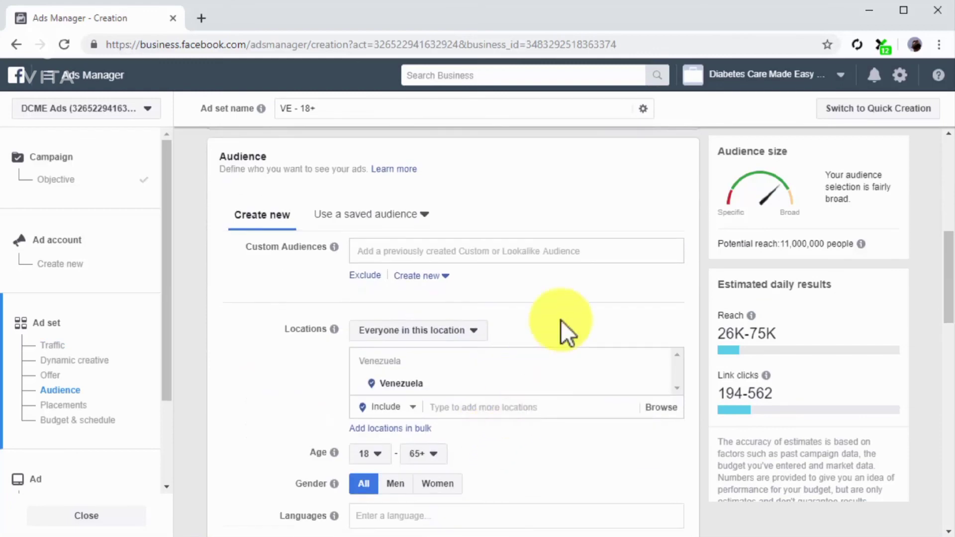
{"action": "left_click", "coordinate": [602, 247]}
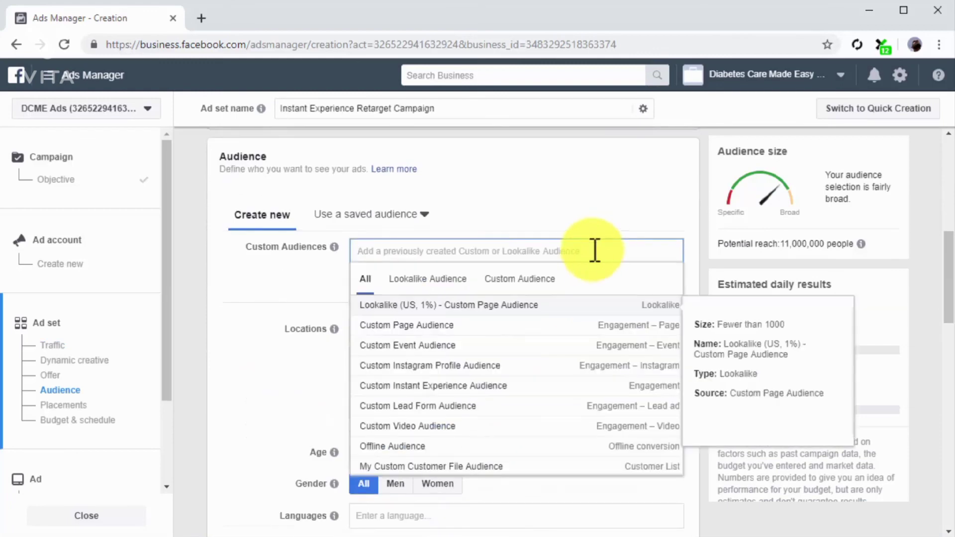
{"action": "left_click", "coordinate": [542, 279]}
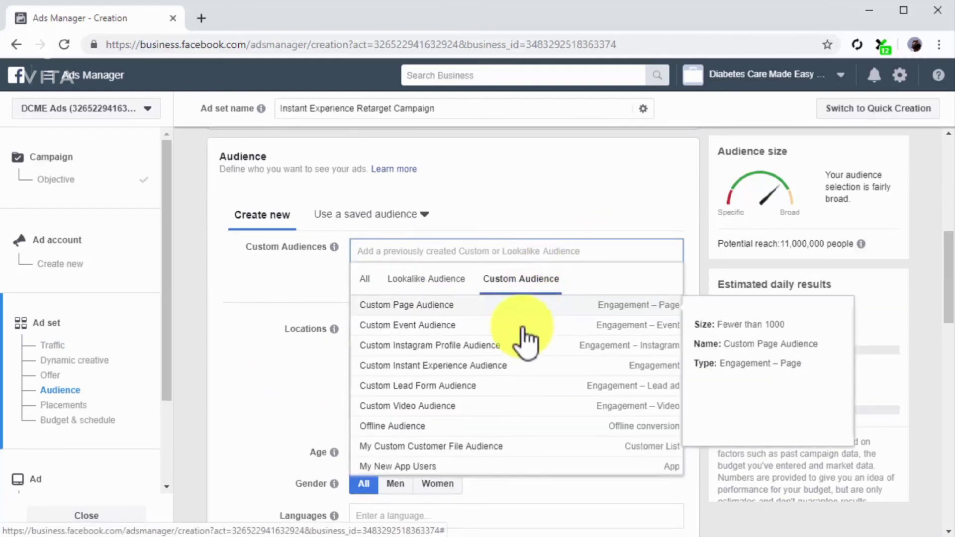
{"action": "left_click", "coordinate": [509, 366]}
{"action": "left_click", "coordinate": [310, 352]}
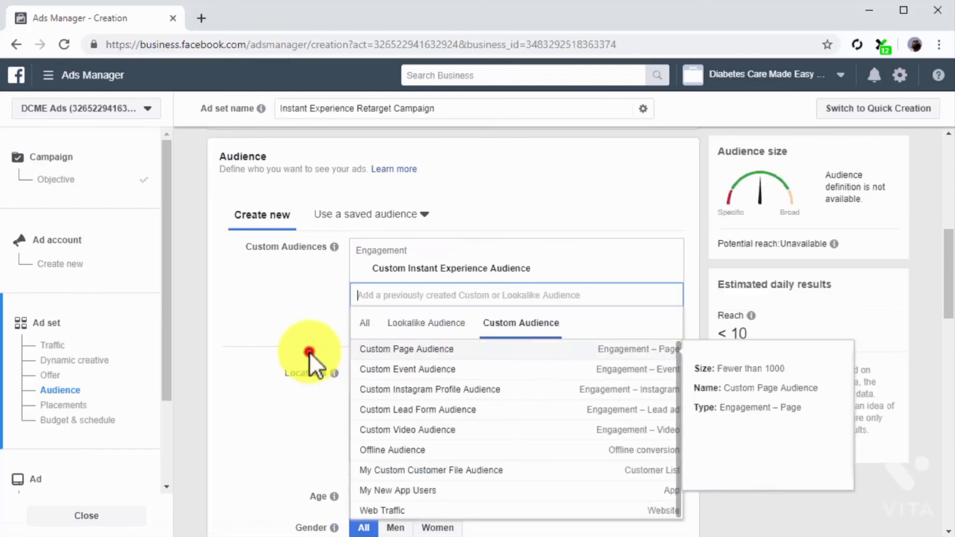
Keep automatic placements and the $5.00 daily budget for the ad set, and continue to the ad setup
{"action": "scroll", "coordinate": [309, 352], "scroll_direction": "down", "scroll_amount": 12}
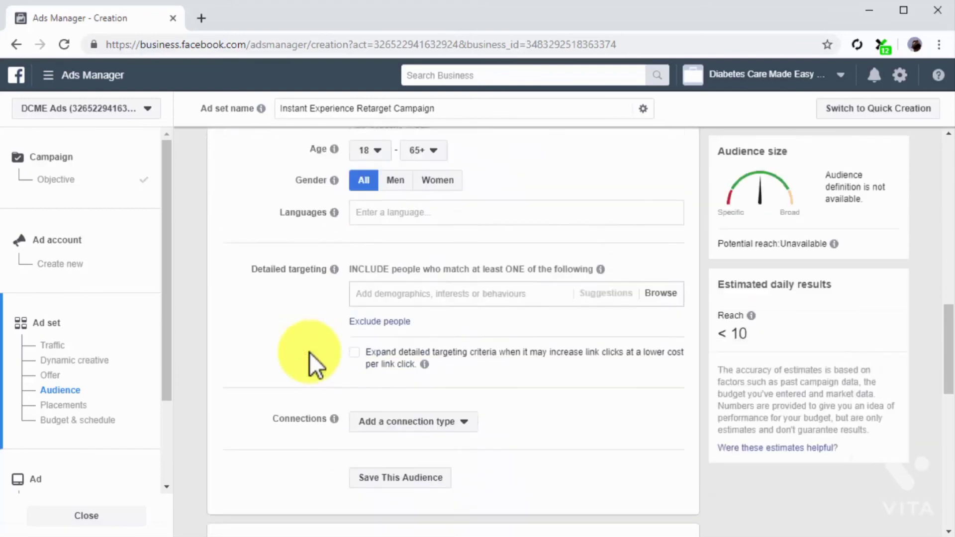
{"action": "scroll", "coordinate": [309, 352], "scroll_direction": "down", "scroll_amount": 1}
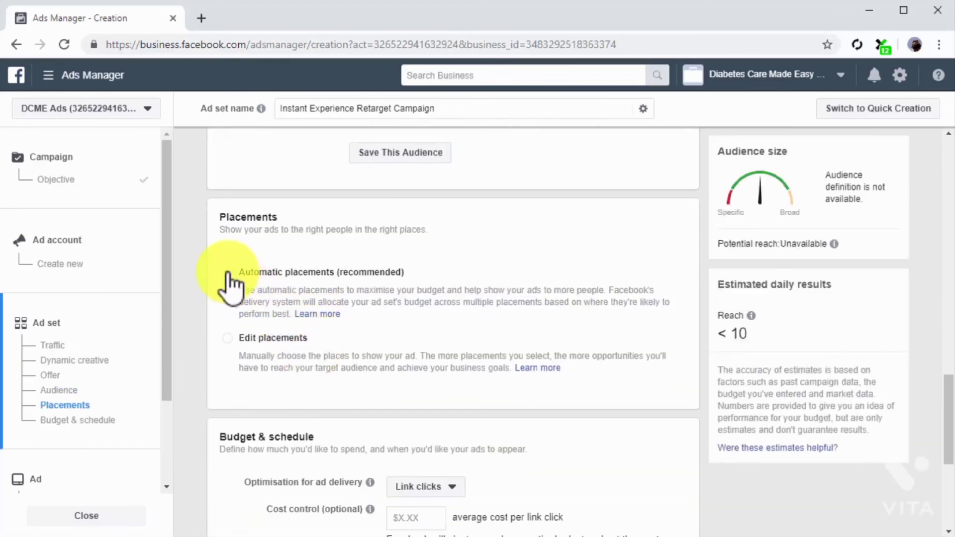
{"action": "scroll", "coordinate": [271, 398], "scroll_direction": "down", "scroll_amount": 4}
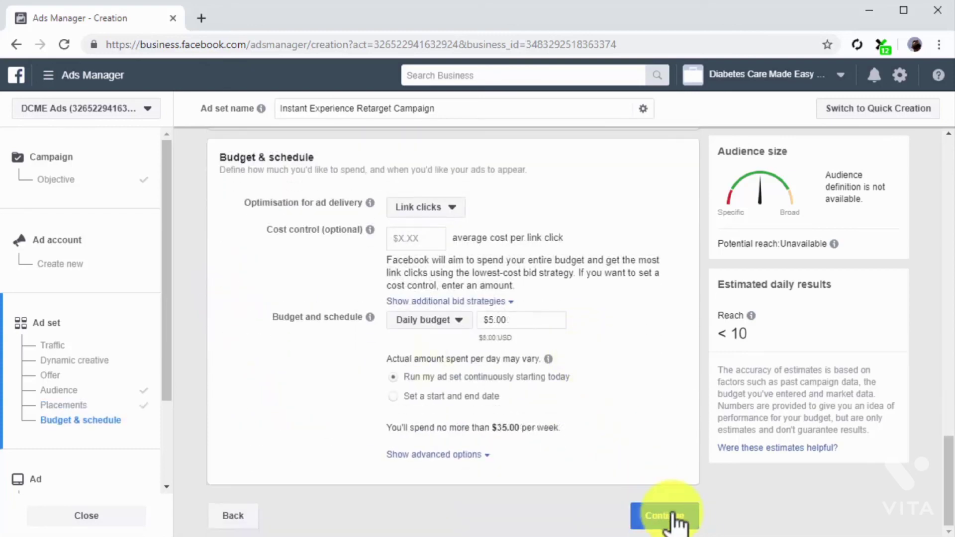
{"action": "left_click", "coordinate": [669, 516]}
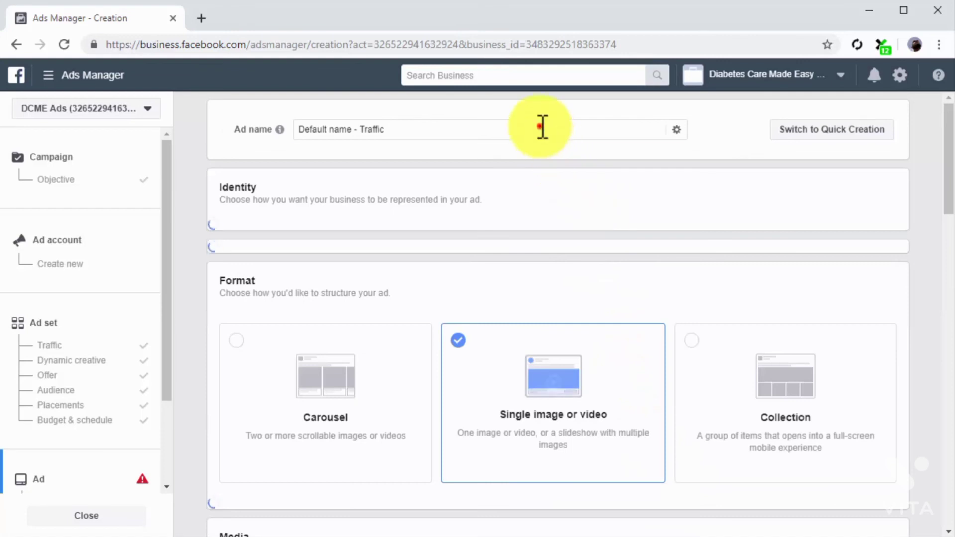
Name the ad "Ad for Instant Experience Users" and choose to use an existing post for it
{"action": "triple_click", "coordinate": [541, 127]}
{"action": "type", "text": "Ad for Instant Experience Users"}
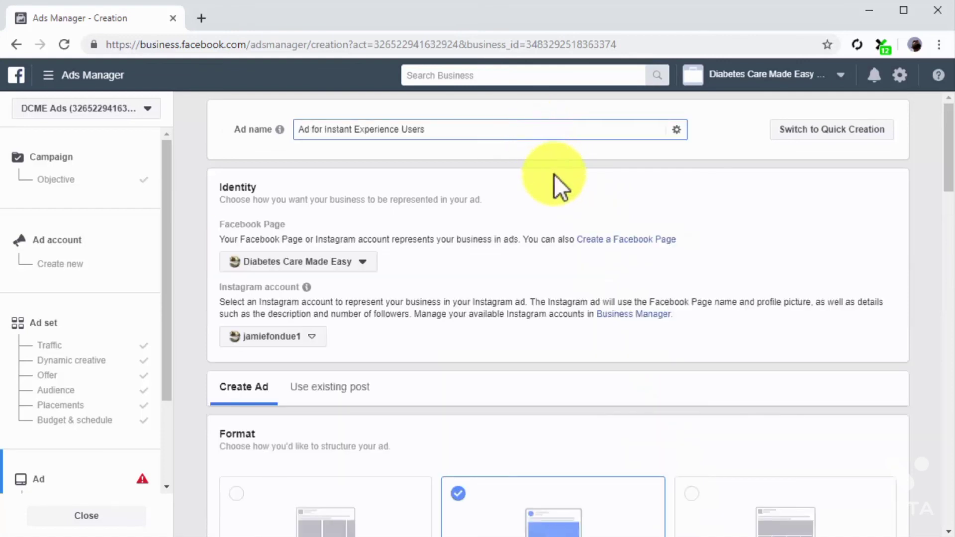
{"action": "scroll", "coordinate": [456, 291], "scroll_direction": "down", "scroll_amount": 2}
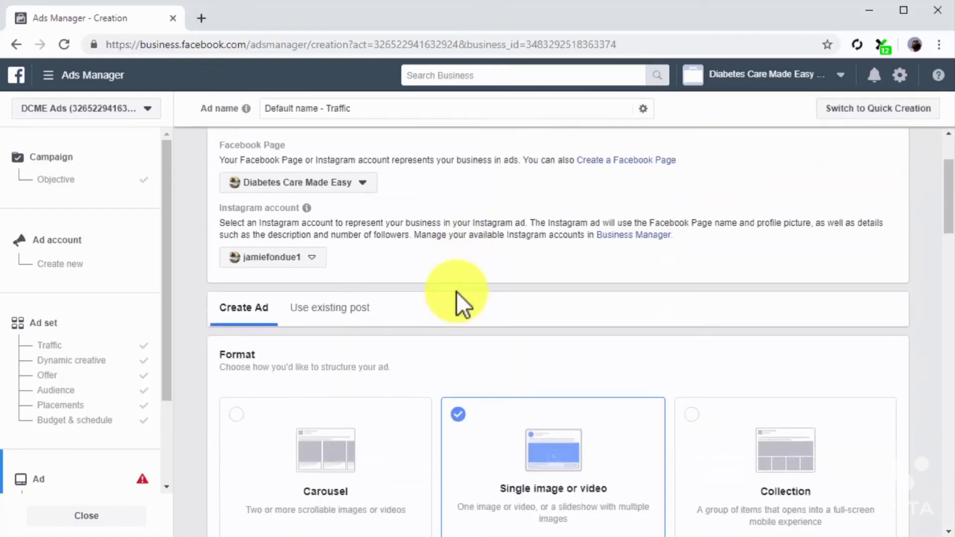
{"action": "left_click", "coordinate": [368, 306]}
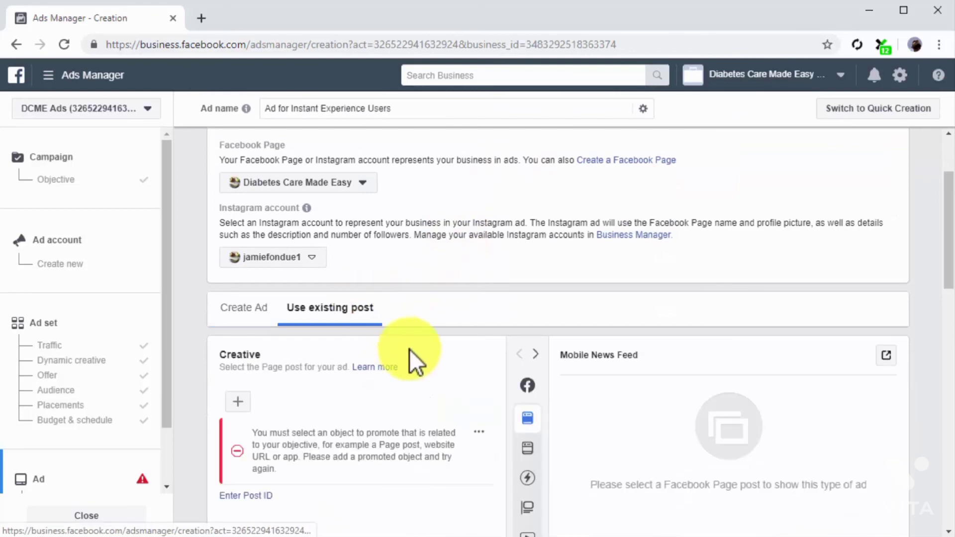
Use the Facebook Page post "Staying Healthy, Just Made Easier" from 26 Dec 2017 as the ad's creative
{"action": "scroll", "coordinate": [417, 355], "scroll_direction": "down", "scroll_amount": 3}
{"action": "left_click", "coordinate": [274, 260]}
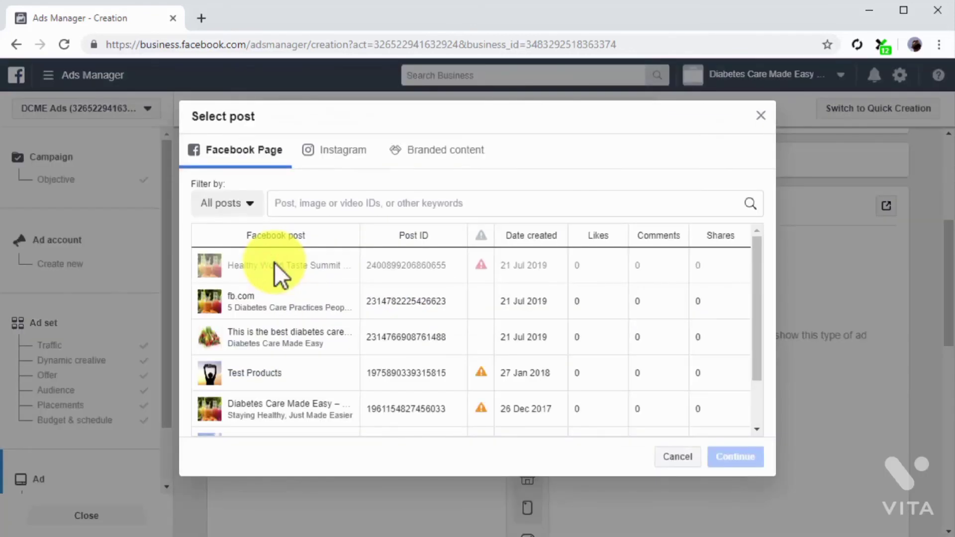
{"action": "left_click", "coordinate": [300, 407]}
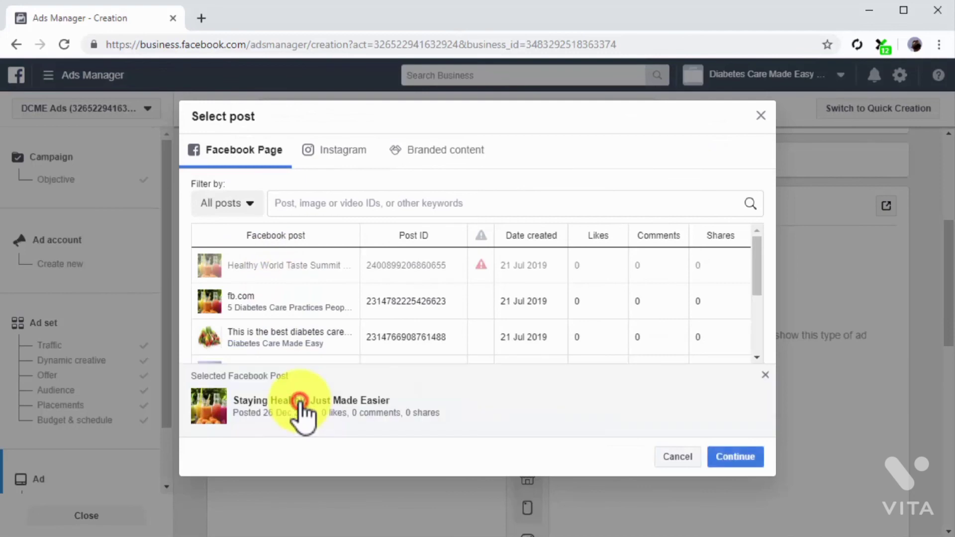
{"action": "left_click", "coordinate": [724, 459]}
{"action": "scroll", "coordinate": [865, 376], "scroll_direction": "down", "scroll_amount": 10}
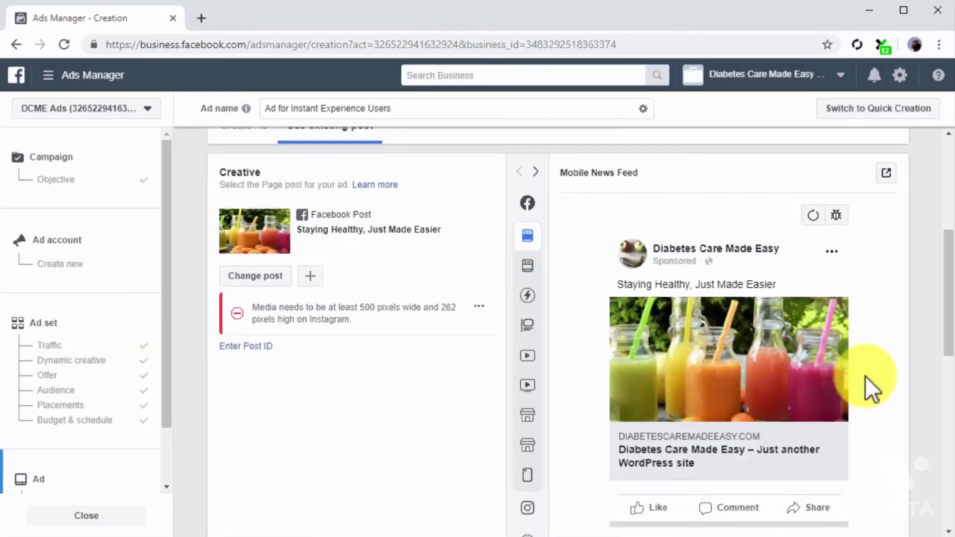
{"action": "scroll", "coordinate": [864, 376], "scroll_direction": "down", "scroll_amount": 2}
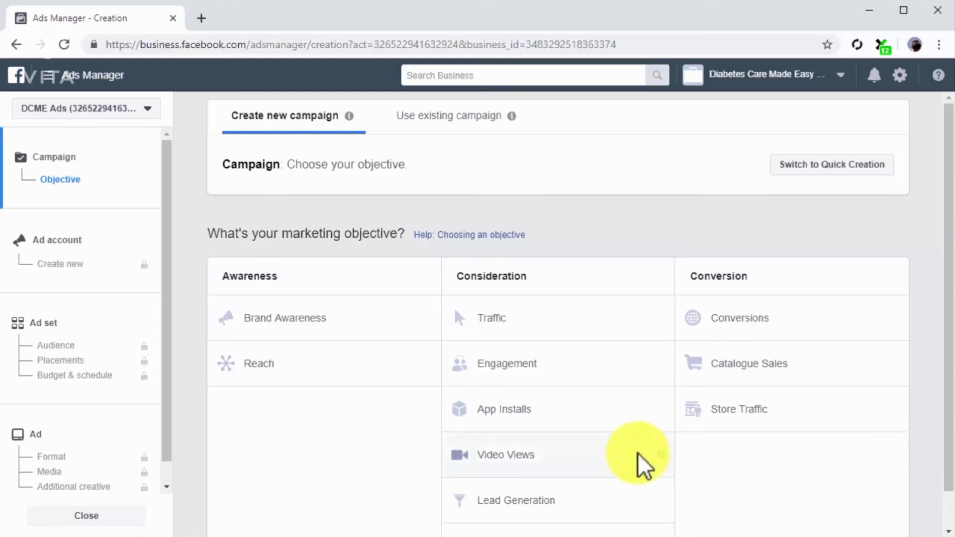
Start a campaign with the Engagement objective for post engagement and name its ad set "Instagram Profile Users"
{"action": "left_click", "coordinate": [595, 377]}
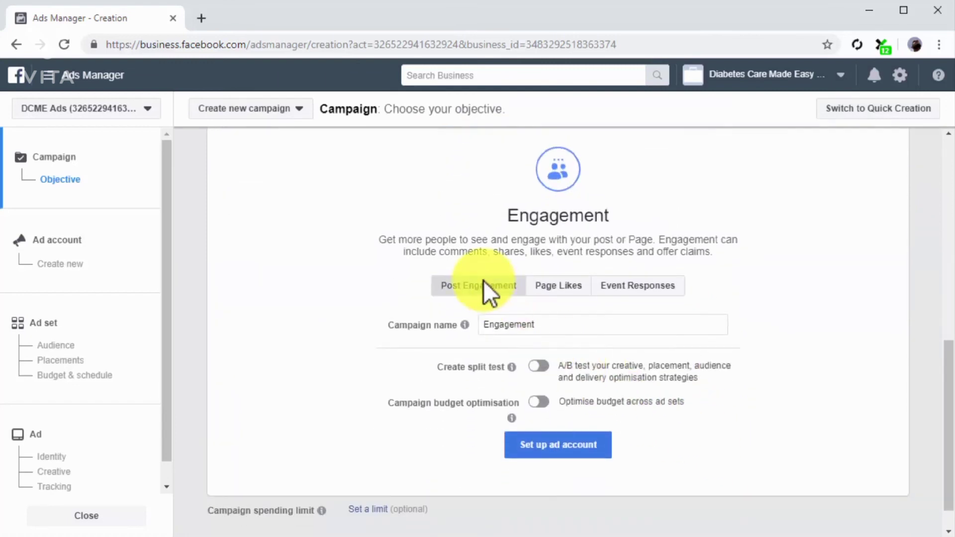
{"action": "left_click", "coordinate": [136, 311]}
{"action": "left_click", "coordinate": [444, 130]}
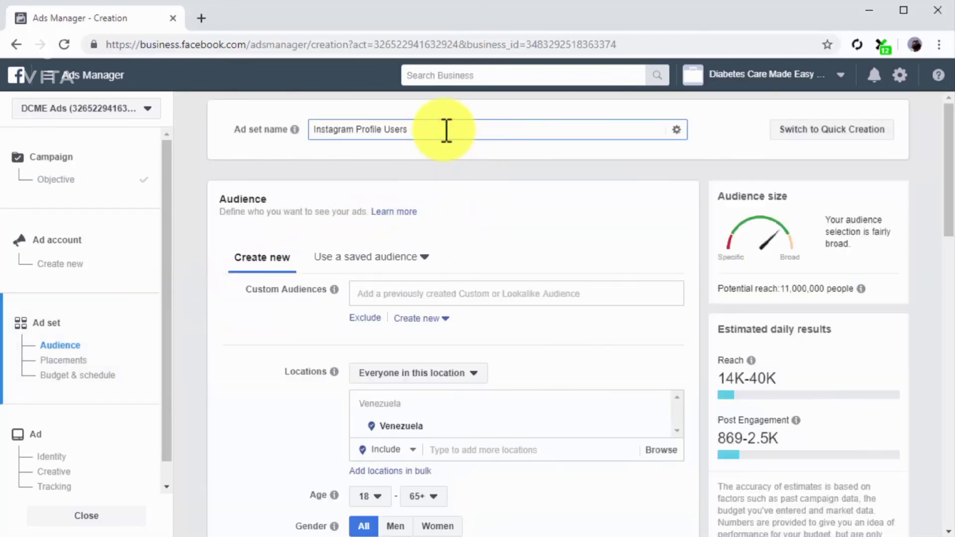
Target the Custom Instagram Profile Audience in the ad set
{"action": "left_click", "coordinate": [512, 291]}
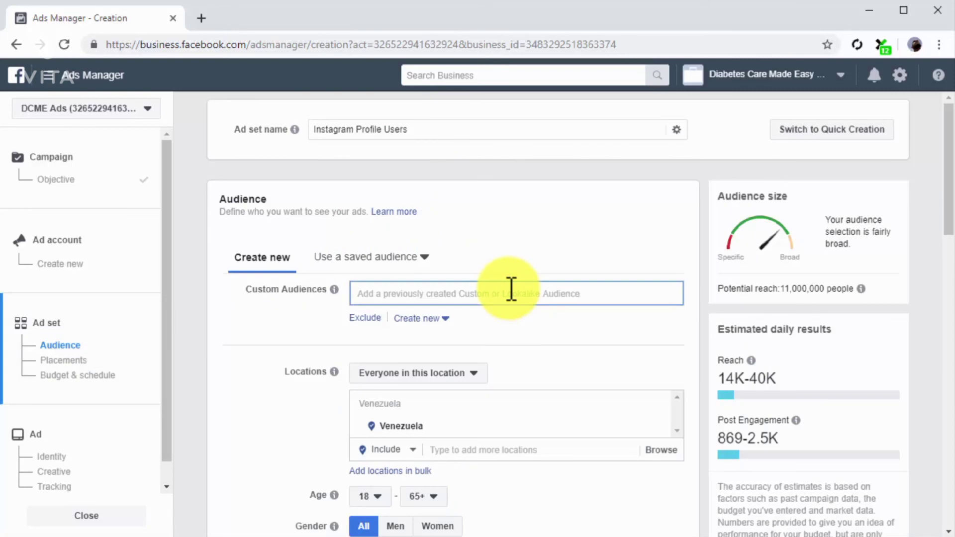
{"action": "left_click", "coordinate": [518, 323]}
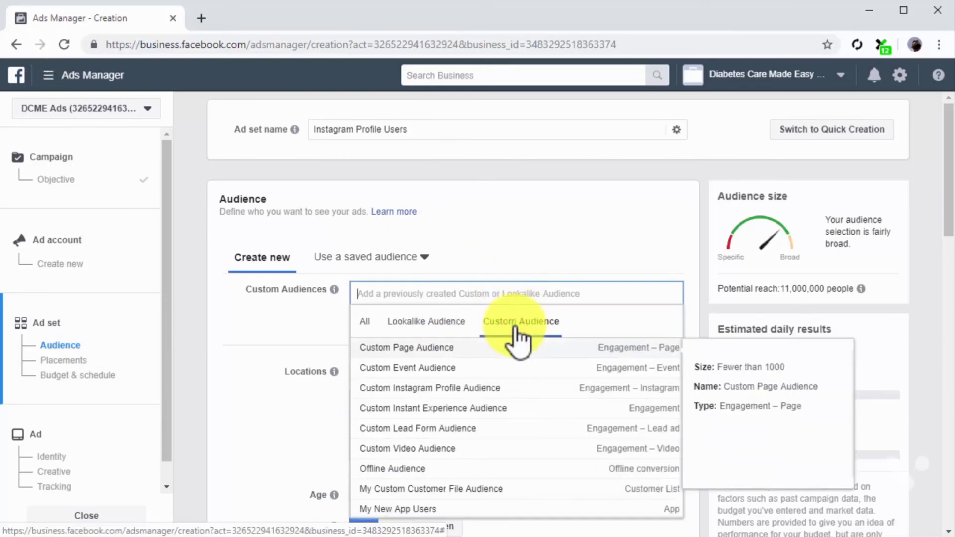
{"action": "left_click", "coordinate": [512, 388]}
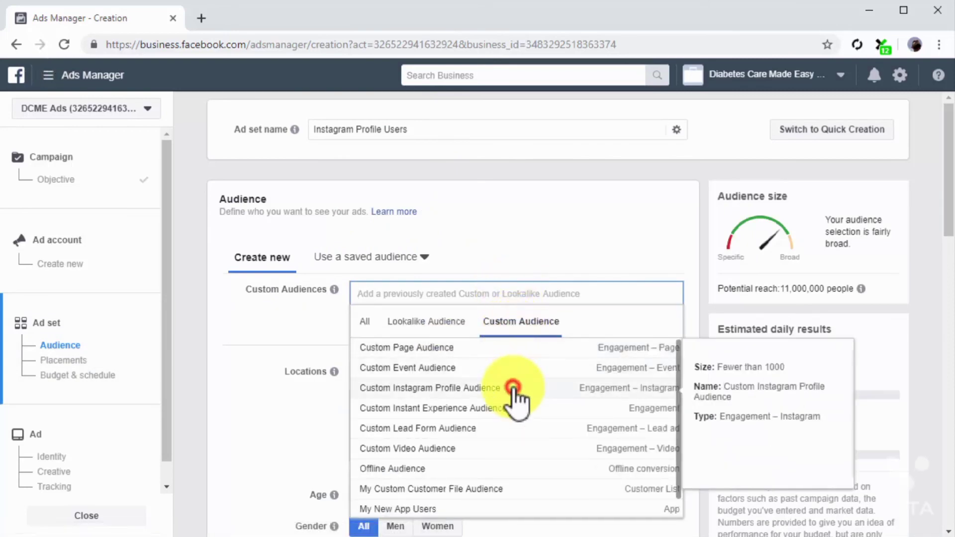
{"action": "left_click", "coordinate": [308, 375]}
Keep the ad set's daily budget of $11.00 and continue to the ad setup
{"action": "scroll", "coordinate": [309, 374], "scroll_direction": "down", "scroll_amount": 1}
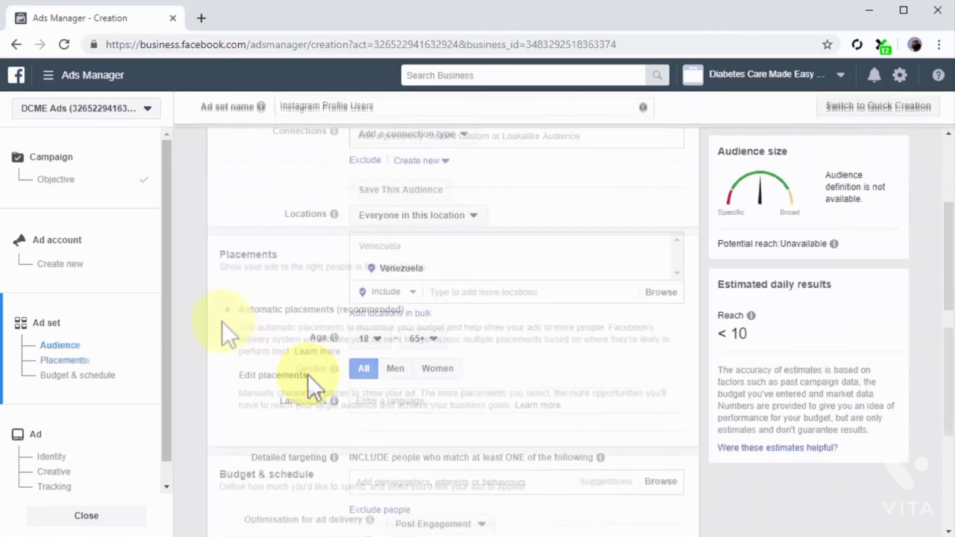
{"action": "scroll", "coordinate": [226, 319], "scroll_direction": "down", "scroll_amount": 7}
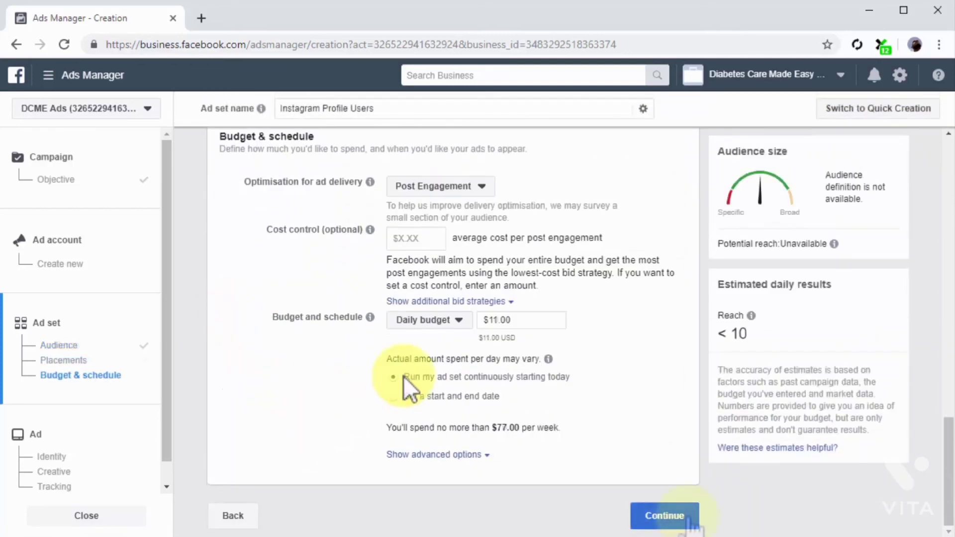
{"action": "left_click", "coordinate": [691, 518]}
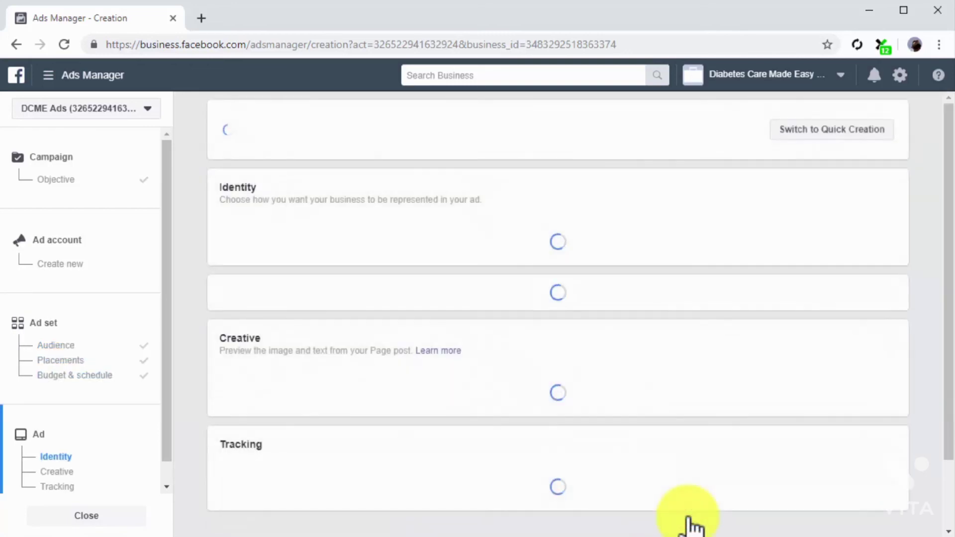
Use the existing Facebook Page post "5 Diabetes Care Practices People Are Ignoring" from 21 Jul 2019 as the ad's creative
{"action": "left_click", "coordinate": [556, 132]}
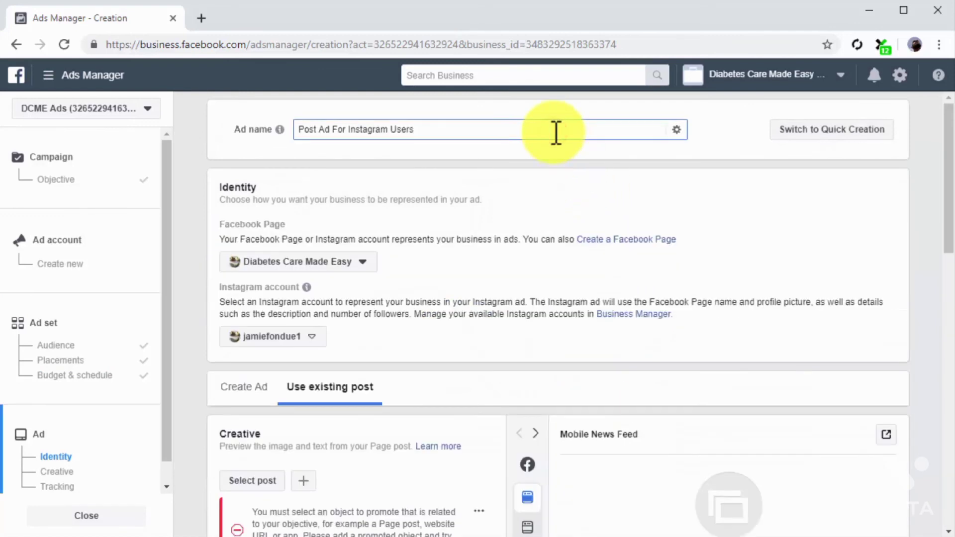
{"action": "scroll", "coordinate": [479, 319], "scroll_direction": "down", "scroll_amount": 2}
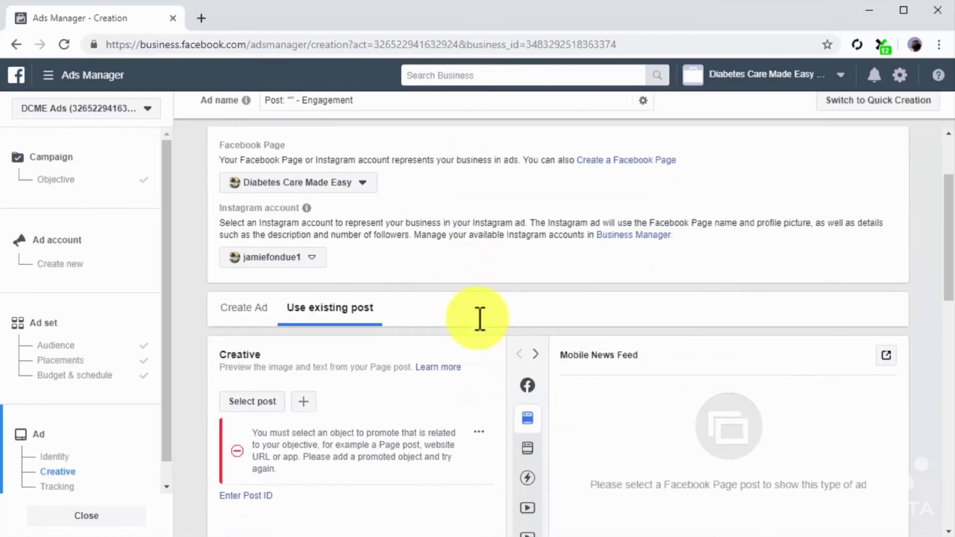
{"action": "scroll", "coordinate": [476, 318], "scroll_direction": "down", "scroll_amount": 2}
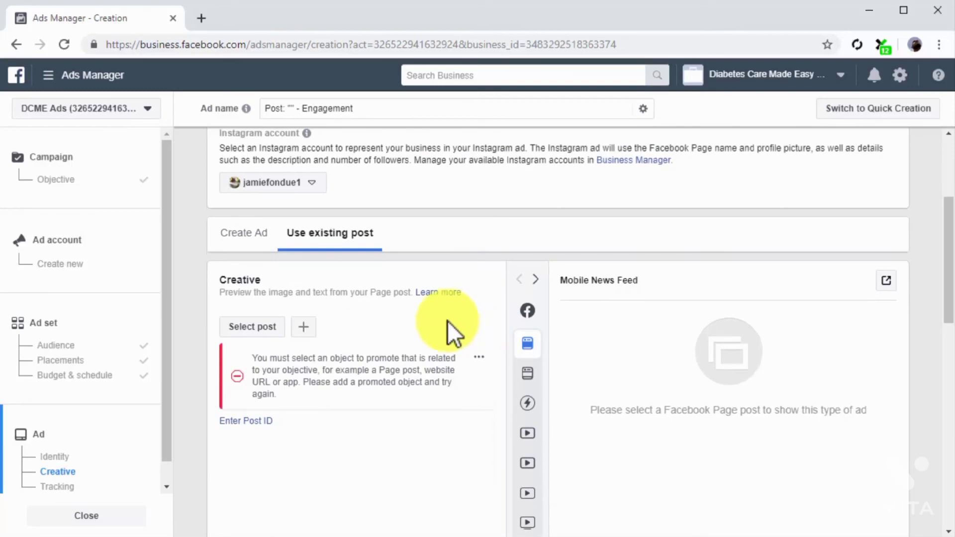
{"action": "left_click", "coordinate": [252, 327]}
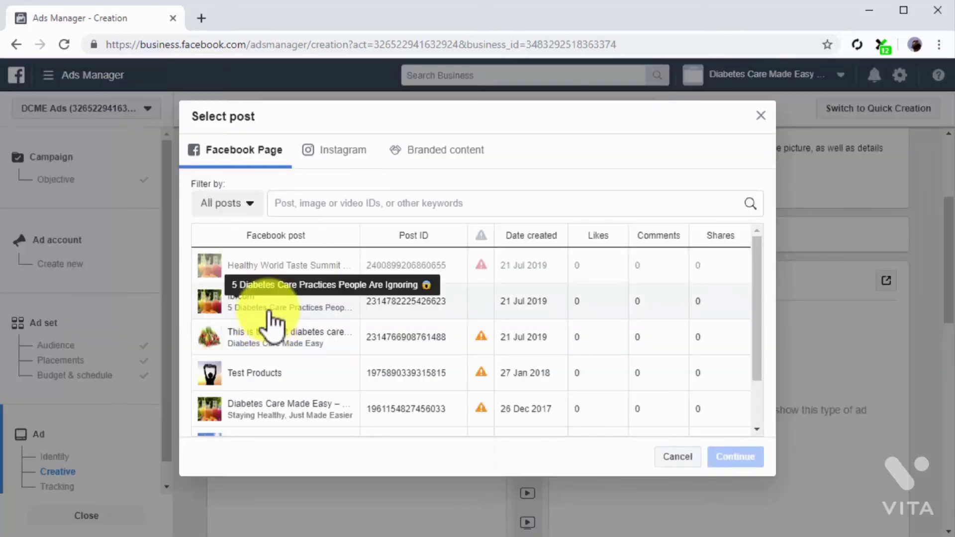
{"action": "left_click", "coordinate": [267, 309]}
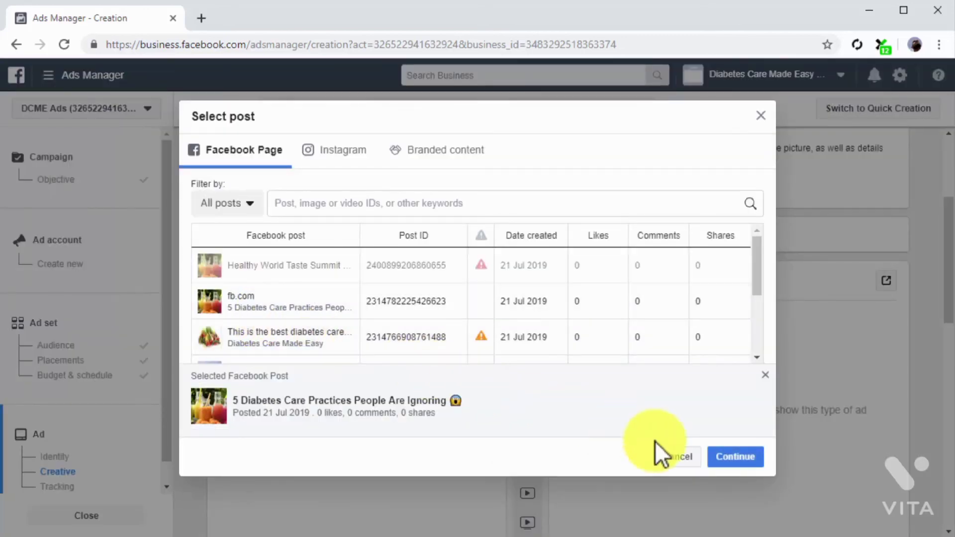
{"action": "left_click", "coordinate": [716, 458]}
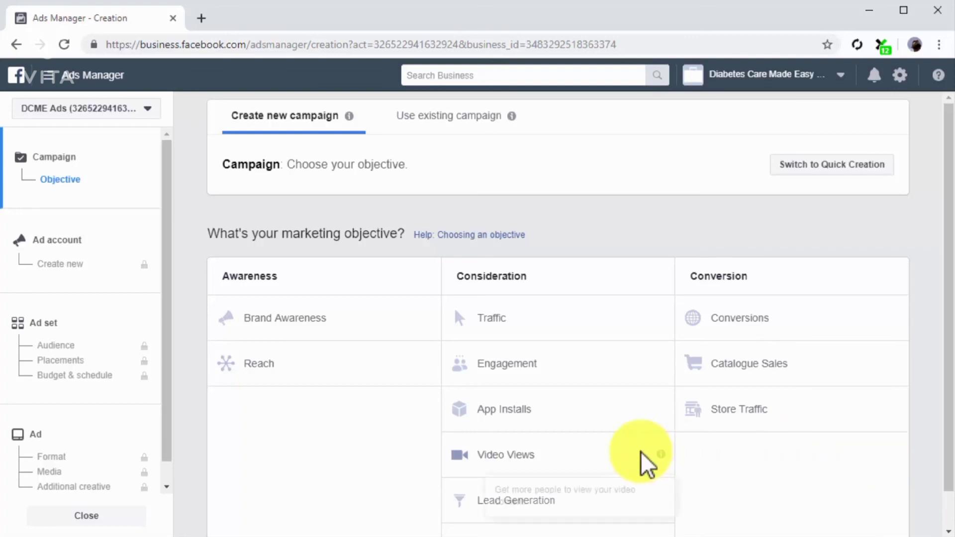
Start a campaign with the Engagement objective for event responses and name its ad set "Event Leads"
{"action": "left_click", "coordinate": [597, 366]}
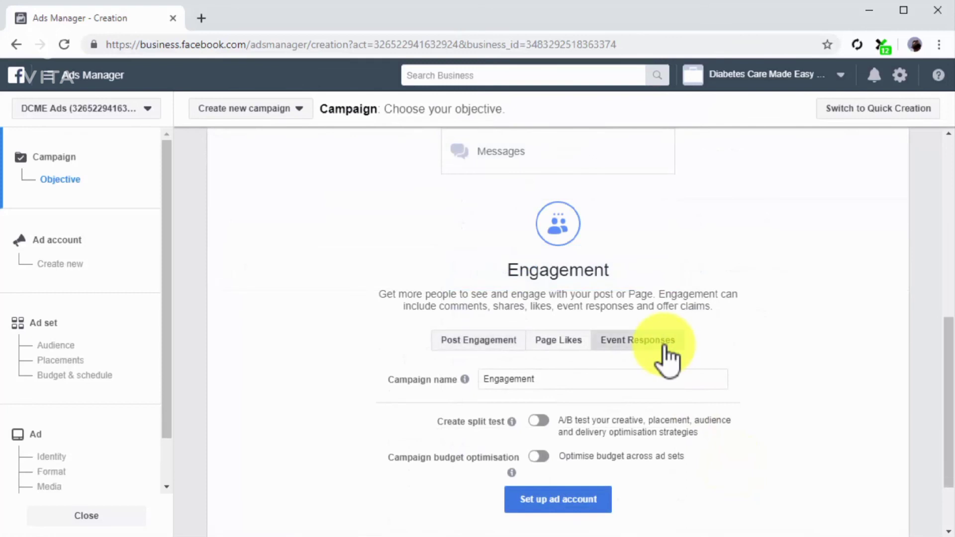
{"action": "left_click", "coordinate": [663, 344]}
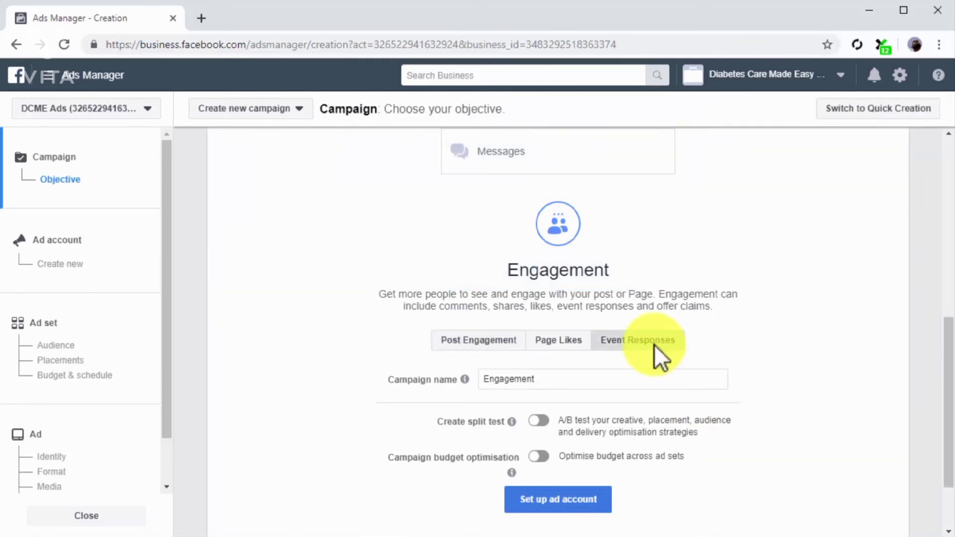
{"action": "left_click", "coordinate": [118, 333]}
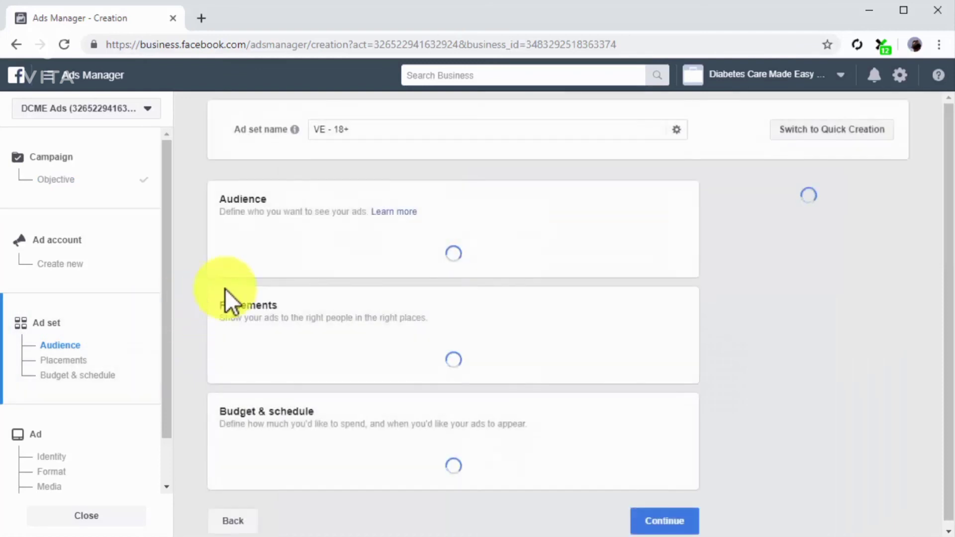
{"action": "left_click", "coordinate": [391, 136]}
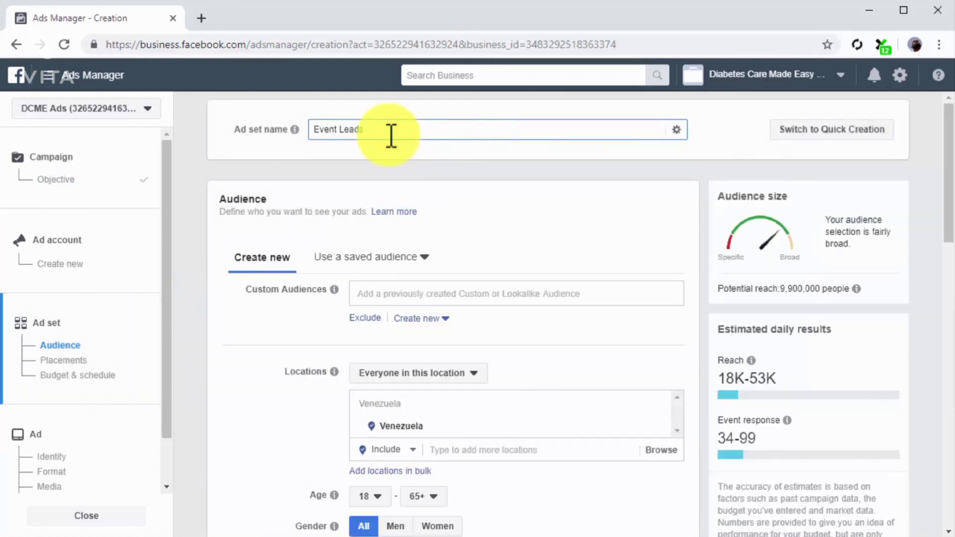
Target the Custom Event Audience in the "Event Leads" ad set
{"action": "left_click", "coordinate": [488, 289]}
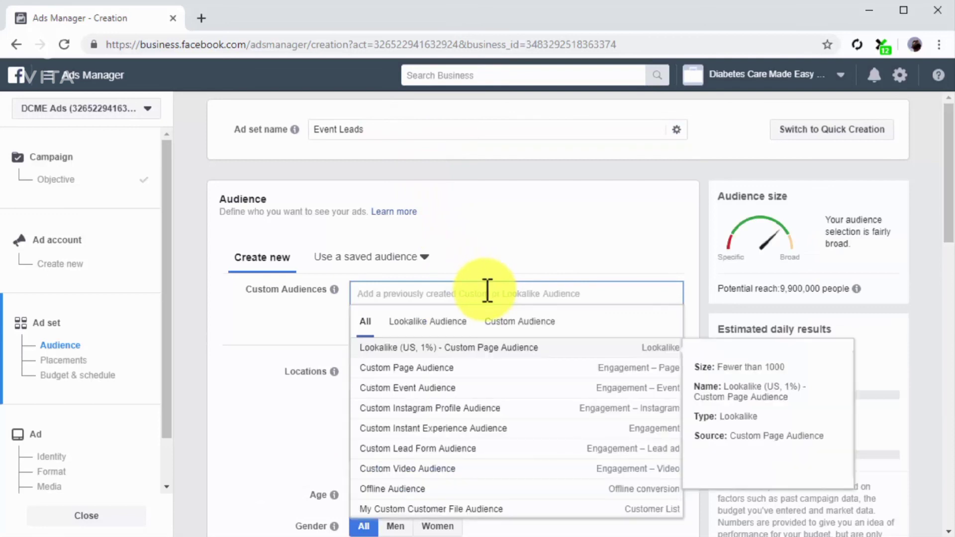
{"action": "left_click", "coordinate": [502, 323]}
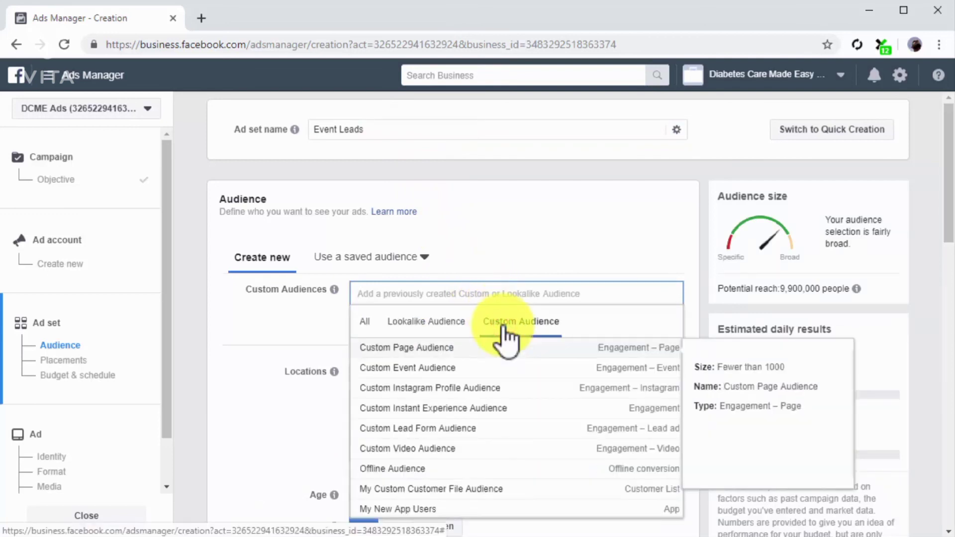
{"action": "left_click", "coordinate": [505, 369]}
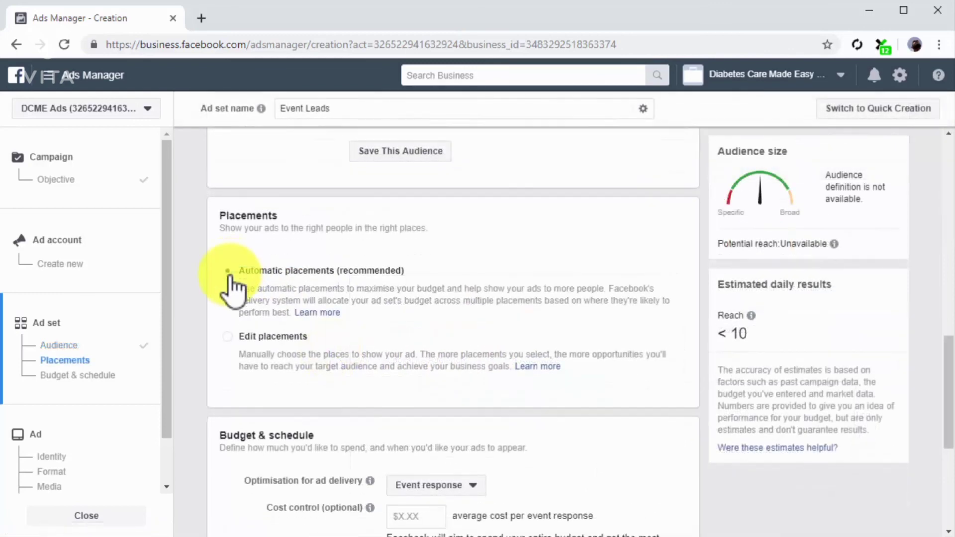
Set the ad set's daily budget to $25.00 and continue to the ad setup
{"action": "scroll", "coordinate": [233, 286], "scroll_direction": "down", "scroll_amount": 5}
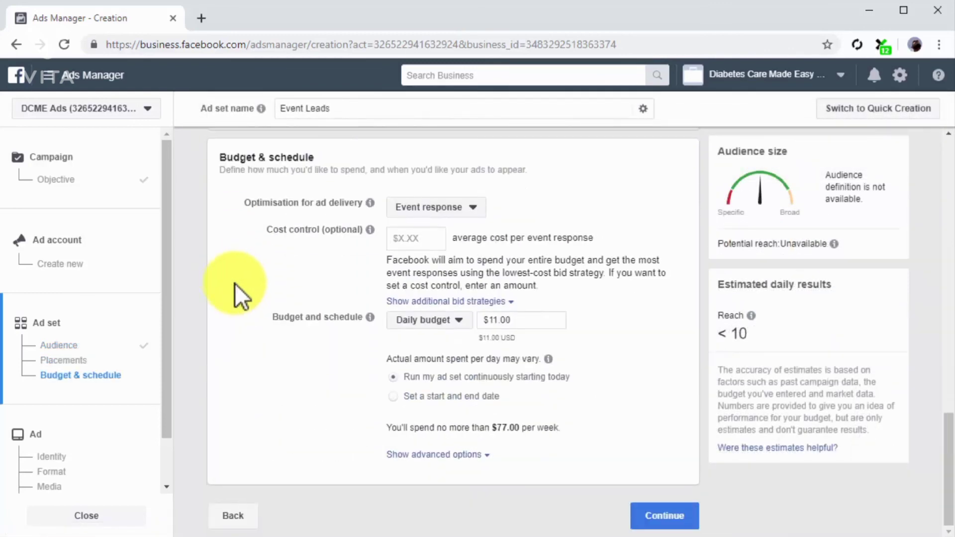
{"action": "left_click", "coordinate": [536, 326]}
{"action": "type", "text": "25"}
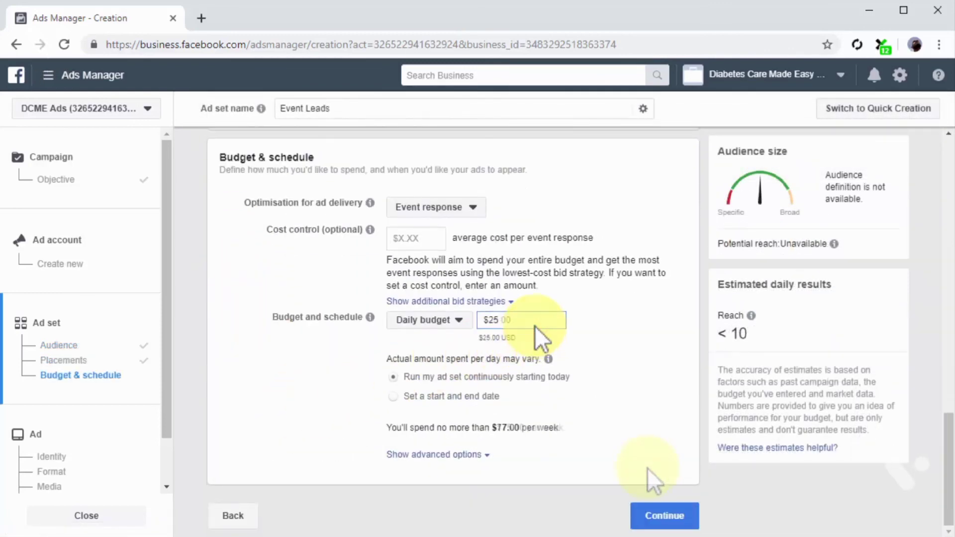
{"action": "left_click", "coordinate": [672, 517]}
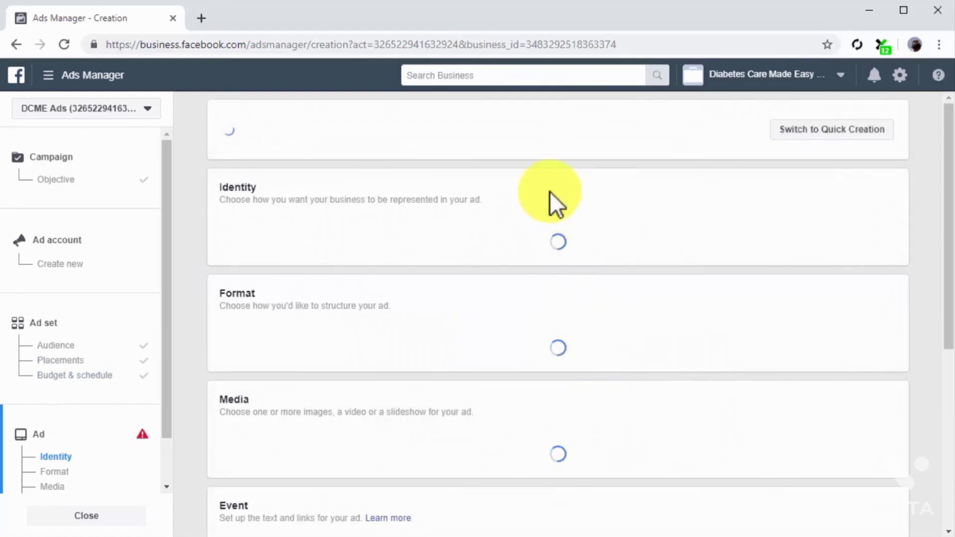
Name the ad "Ad for Event Leads" and select Diabetes Care Made Easy as its Facebook Page
{"action": "triple_click", "coordinate": [504, 132]}
{"action": "type", "text": "Ad for Event Leads"}
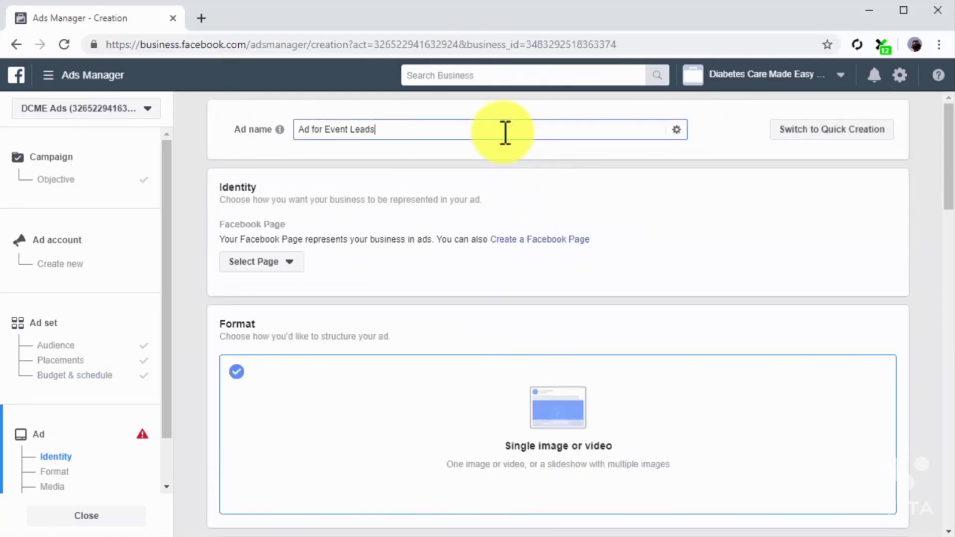
{"action": "left_click", "coordinate": [287, 262]}
{"action": "left_click", "coordinate": [301, 311]}
{"action": "left_click", "coordinate": [301, 339]}
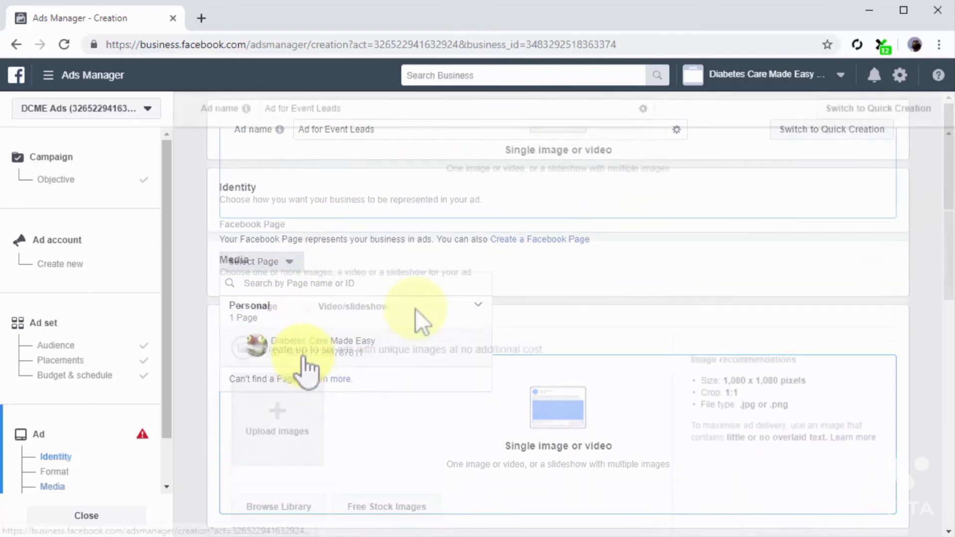
Upload the smoothies image and enter "Come and Try Tasty, Healthy Foods From Around The World!" as the ad's primary text
{"action": "left_click", "coordinate": [309, 330]}
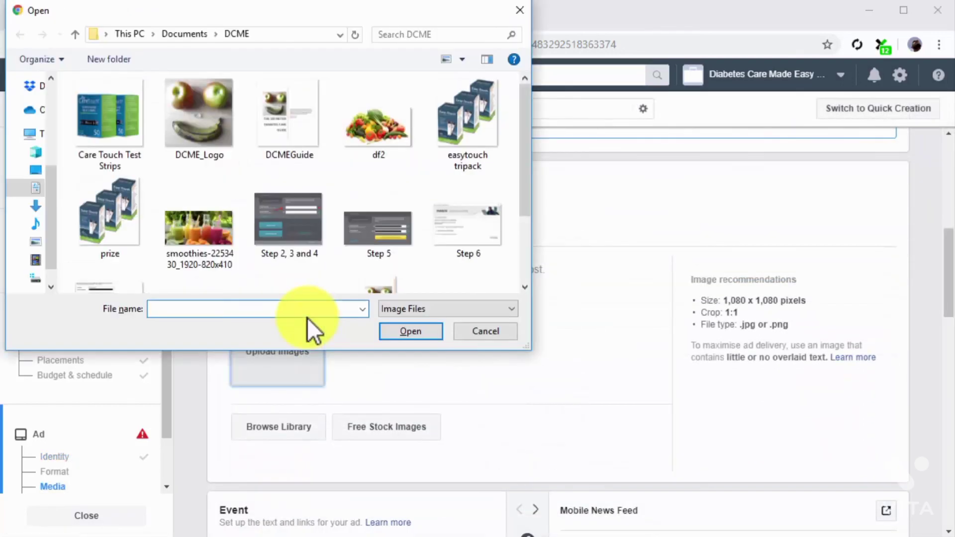
{"action": "double_click", "coordinate": [232, 254]}
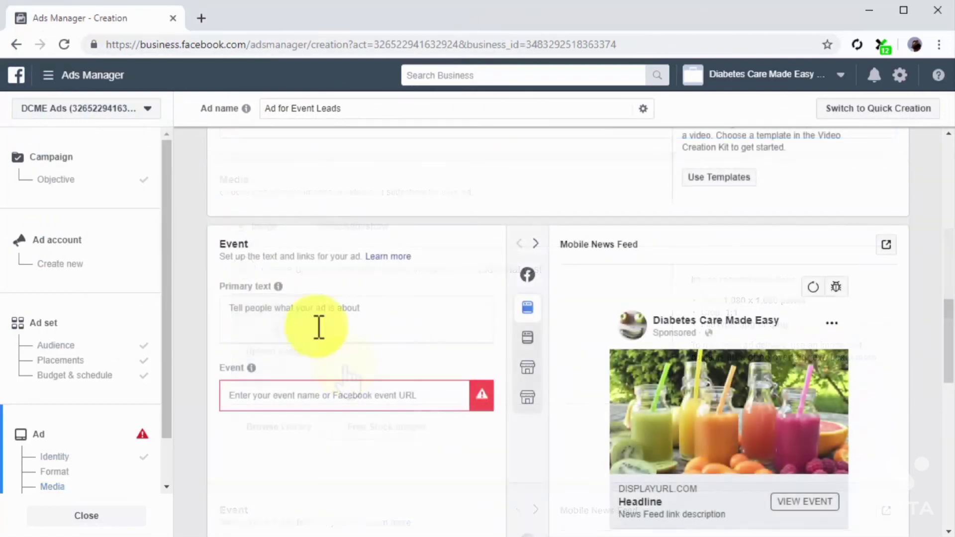
{"action": "left_click", "coordinate": [315, 322]}
{"action": "type", "text": "Come and Try Tasty, Healthy Foods From Around The World!"}
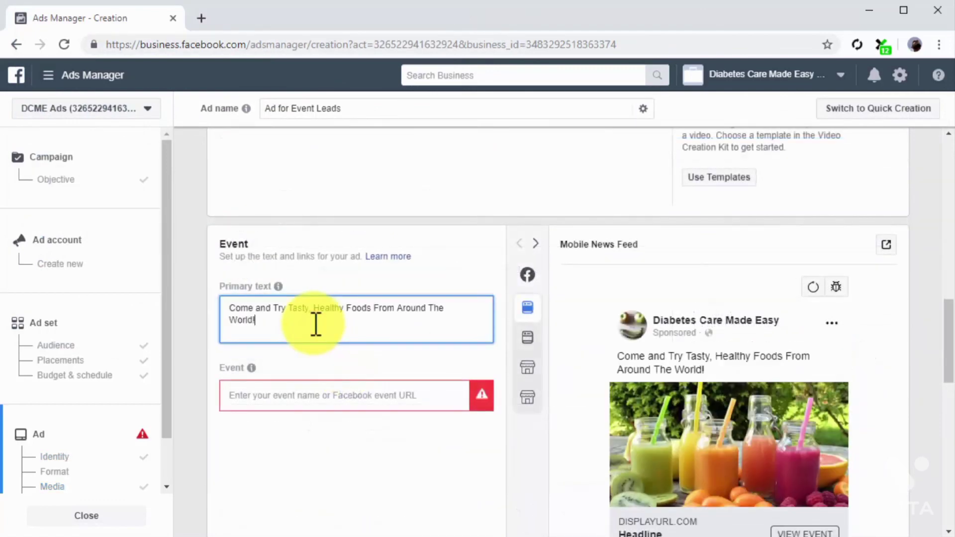
{"action": "left_click", "coordinate": [354, 396]}
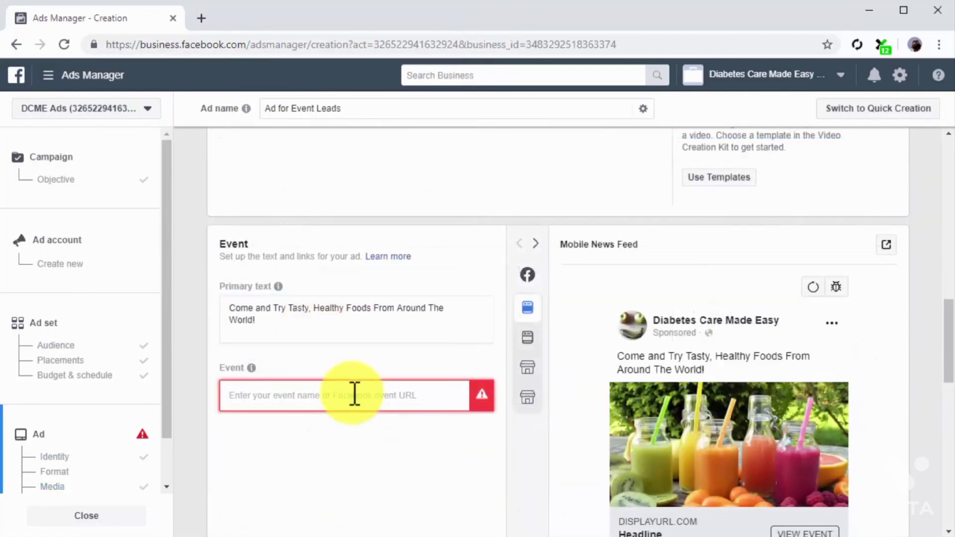
{"action": "key", "text": "ctrl+v"}
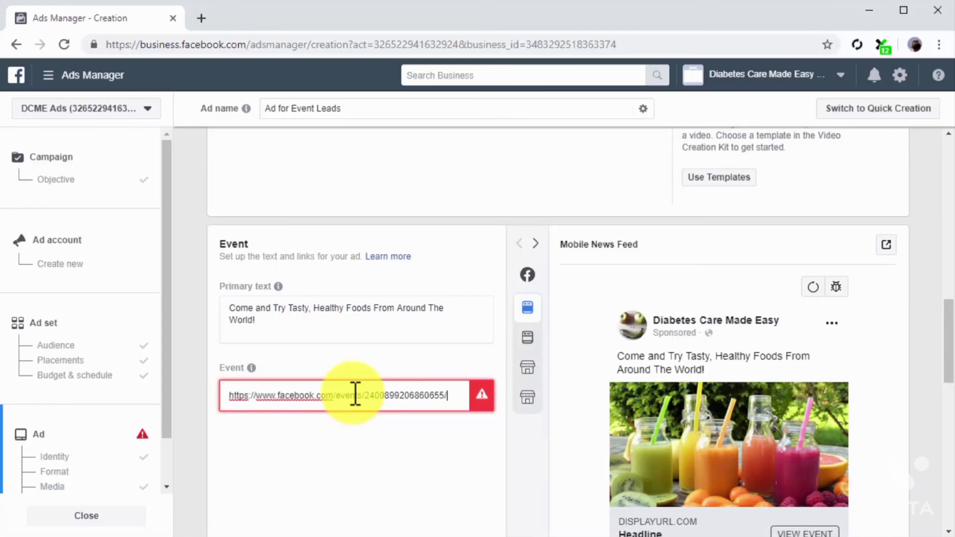
{"action": "left_click", "coordinate": [367, 426]}
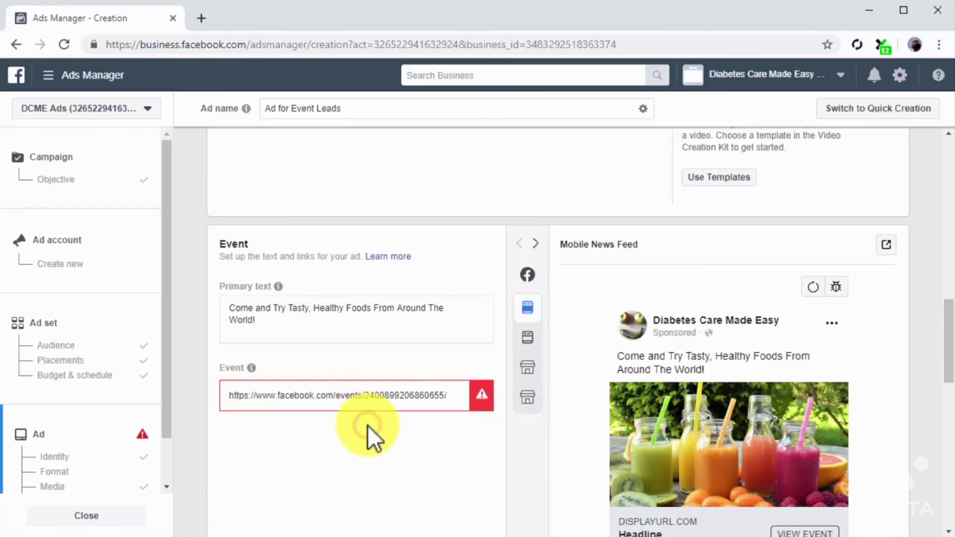
{"action": "scroll", "coordinate": [368, 425], "scroll_direction": "down", "scroll_amount": 1}
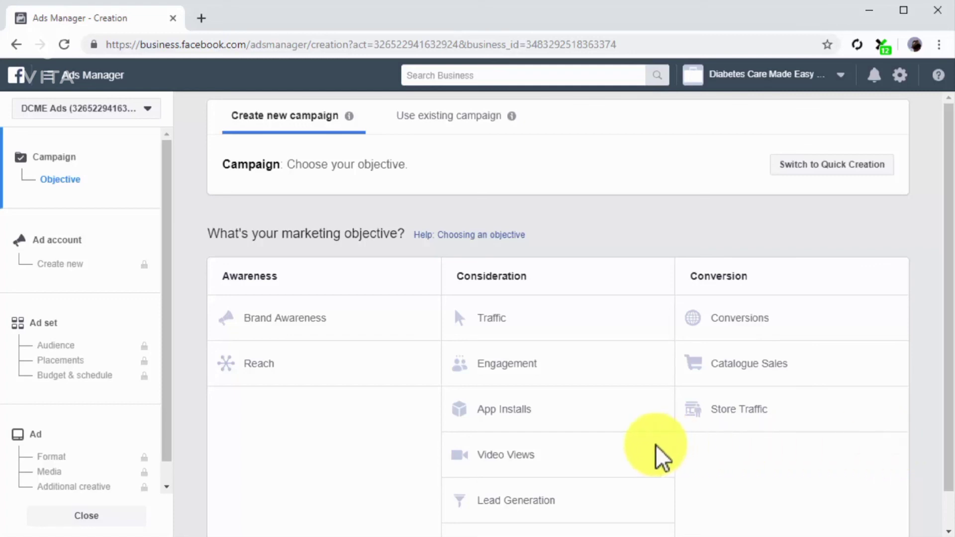
Start a campaign with the Engagement objective for Page likes and name its ad set "Campaign for Page Likes"
{"action": "left_click", "coordinate": [599, 381]}
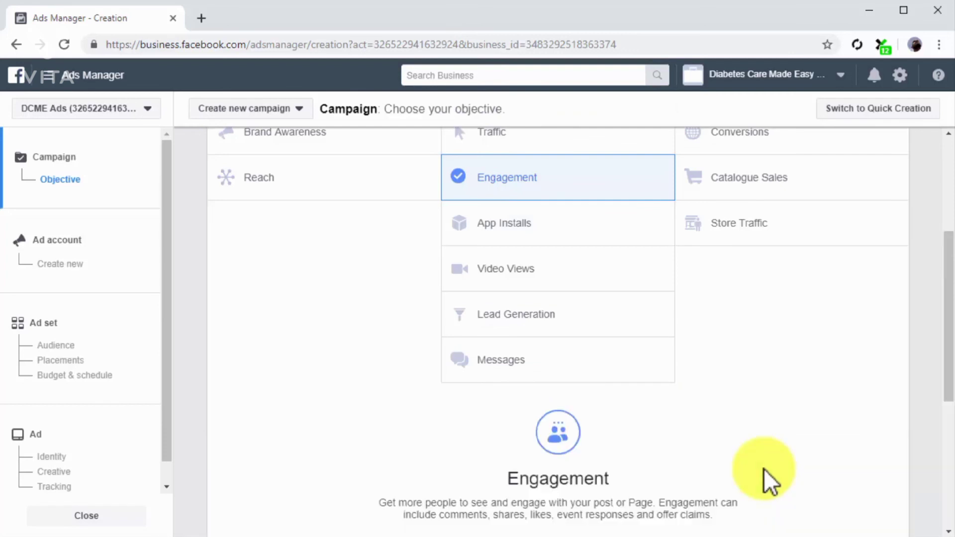
{"action": "scroll", "coordinate": [763, 469], "scroll_direction": "down", "scroll_amount": 5}
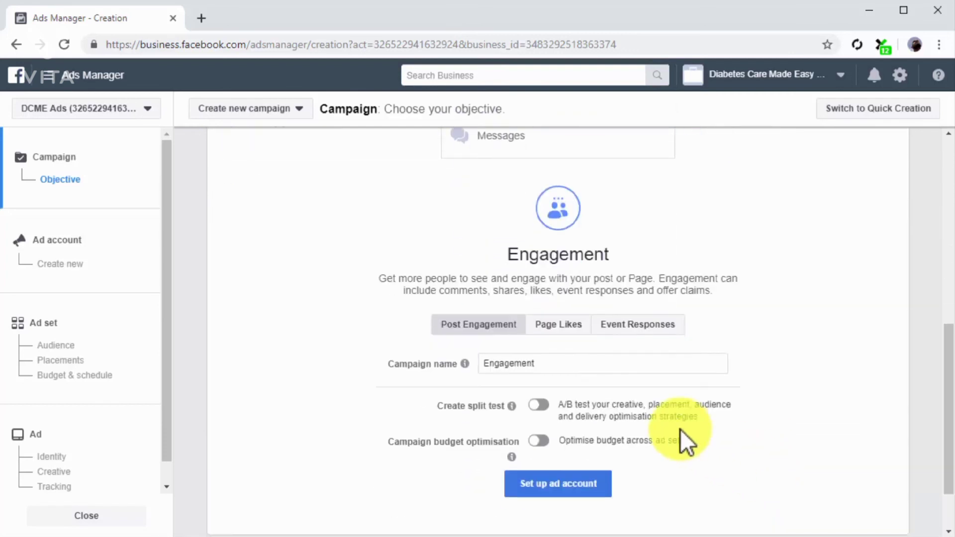
{"action": "left_click", "coordinate": [567, 332]}
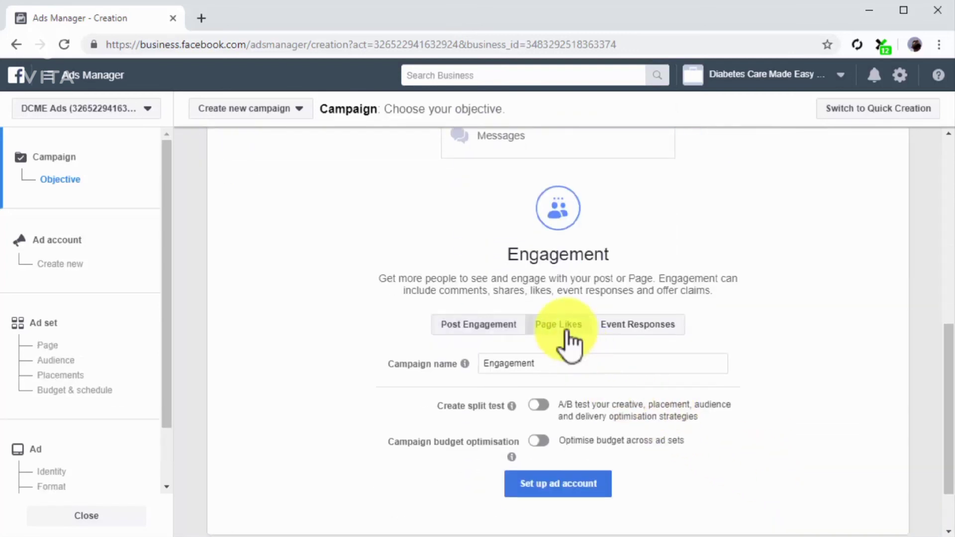
{"action": "left_click", "coordinate": [90, 308]}
{"action": "left_click", "coordinate": [417, 129]}
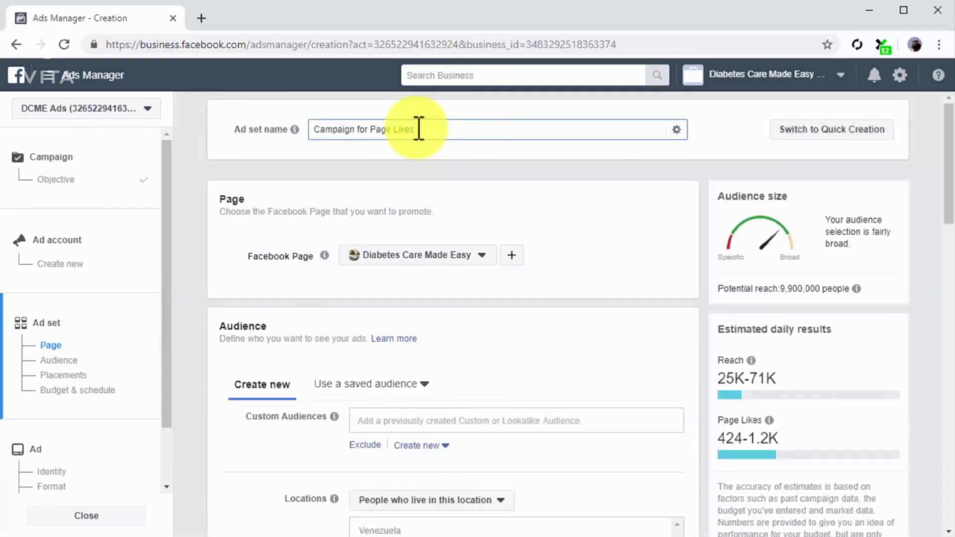
Choose Diabetes Care Made Easy as the Page to promote and target the Custom Page Audience in the ad set
{"action": "left_click", "coordinate": [468, 257]}
{"action": "left_click", "coordinate": [465, 338]}
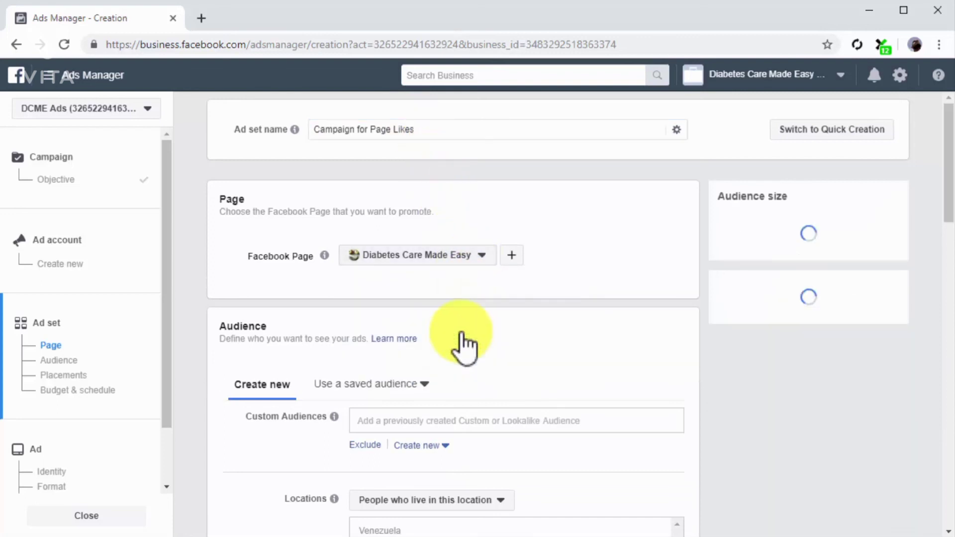
{"action": "scroll", "coordinate": [461, 332], "scroll_direction": "down", "scroll_amount": 1}
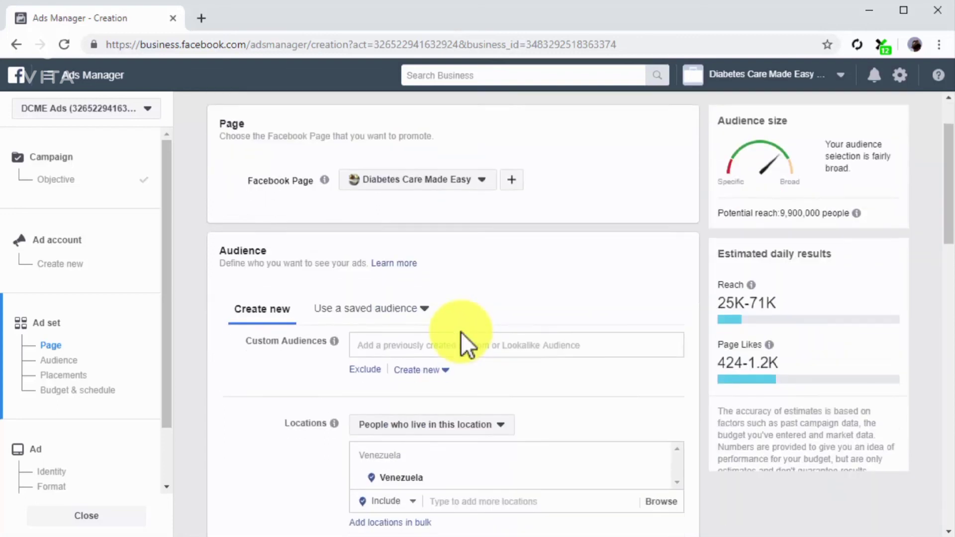
{"action": "left_click", "coordinate": [460, 332]}
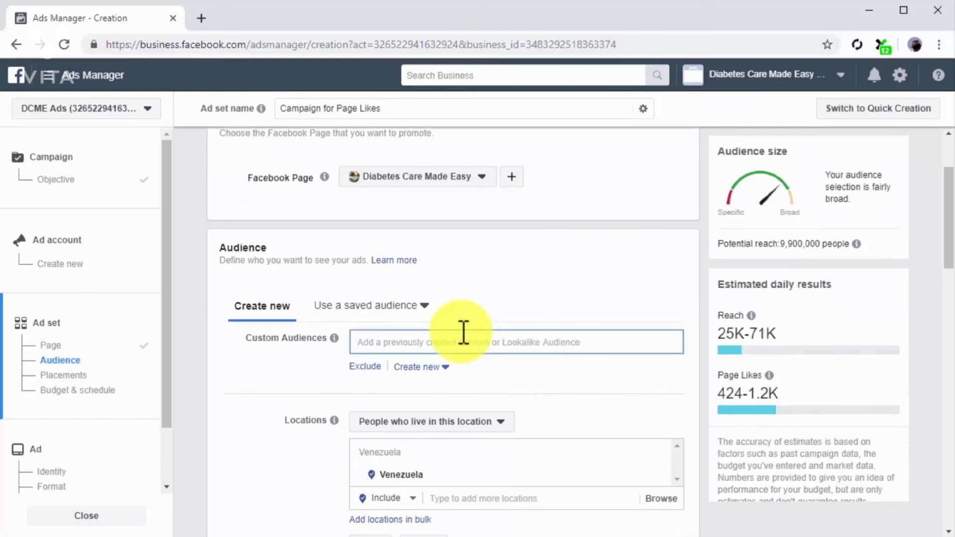
{"action": "left_click", "coordinate": [495, 376]}
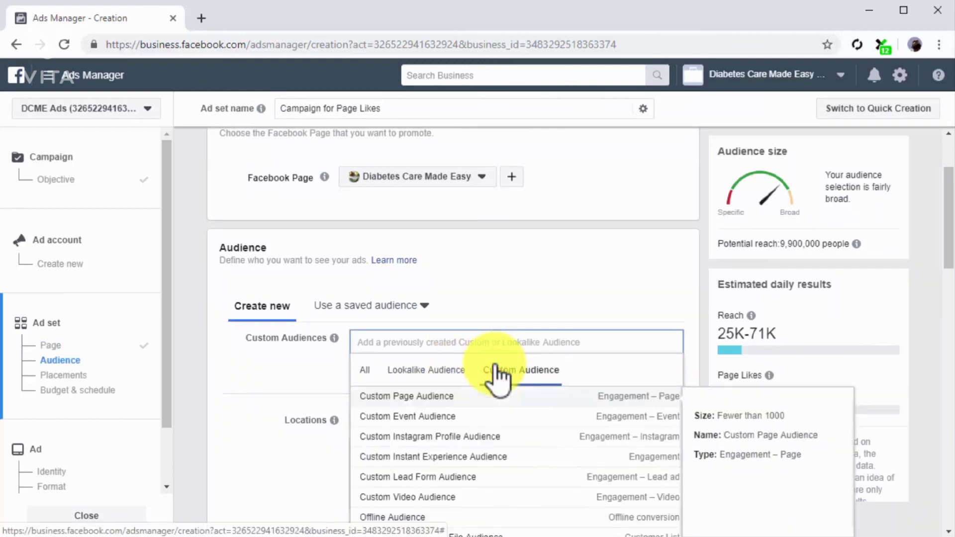
{"action": "left_click", "coordinate": [496, 401]}
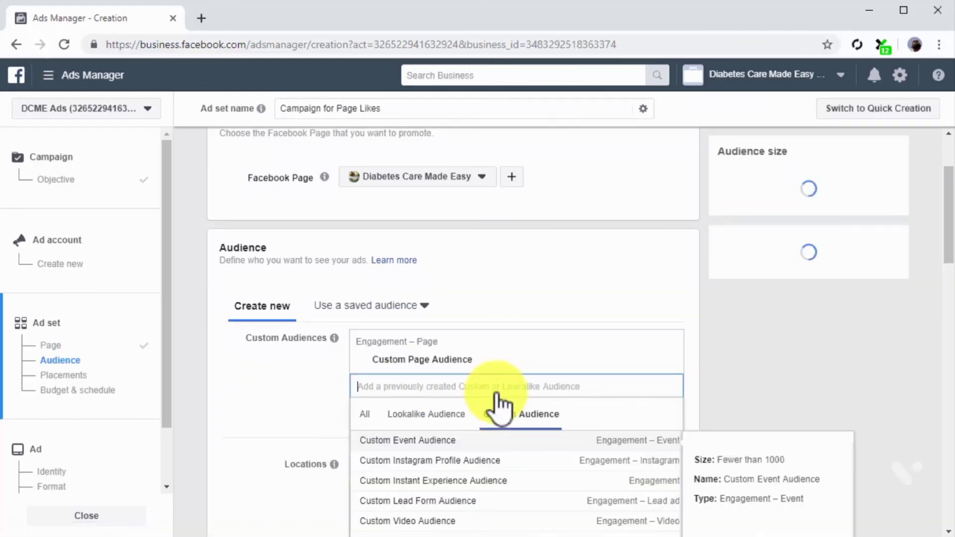
Use automatic placements for the "Campaign for Page Likes" ad set
{"action": "scroll", "coordinate": [312, 386], "scroll_direction": "down", "scroll_amount": 5}
{"action": "left_click", "coordinate": [226, 326]}
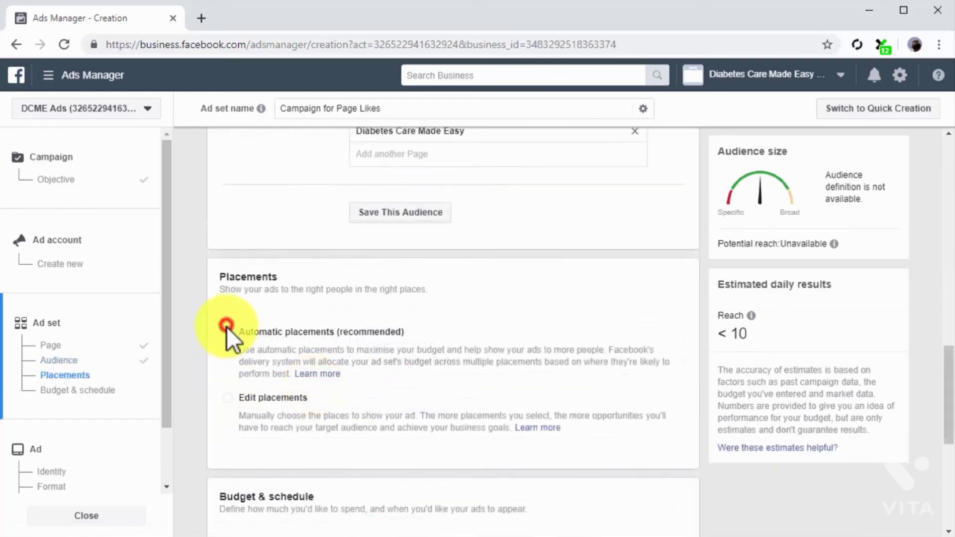
Complete the ad set with automatic placements and the existing budget and schedule, and name the ad "New Page Likes Ad"
{"action": "left_click", "coordinate": [225, 339]}
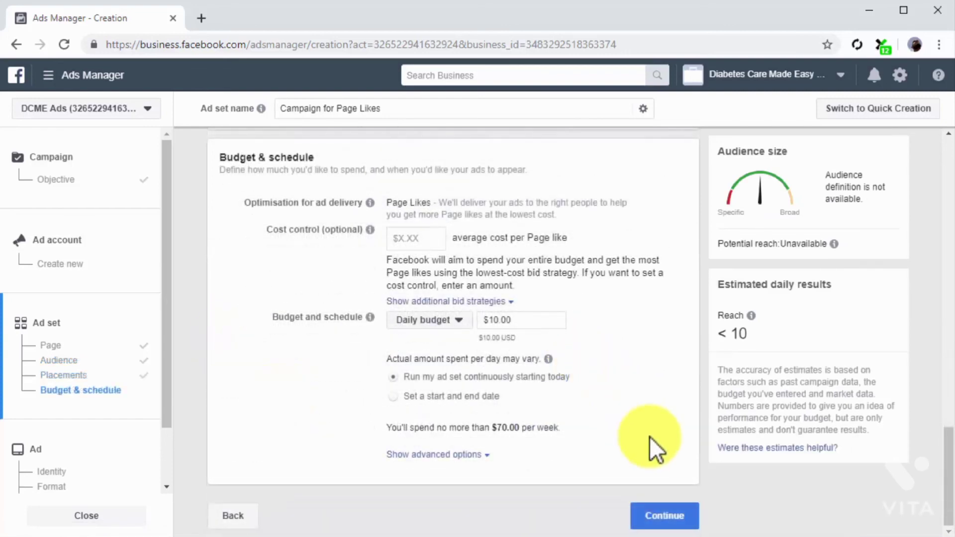
{"action": "left_click", "coordinate": [696, 513]}
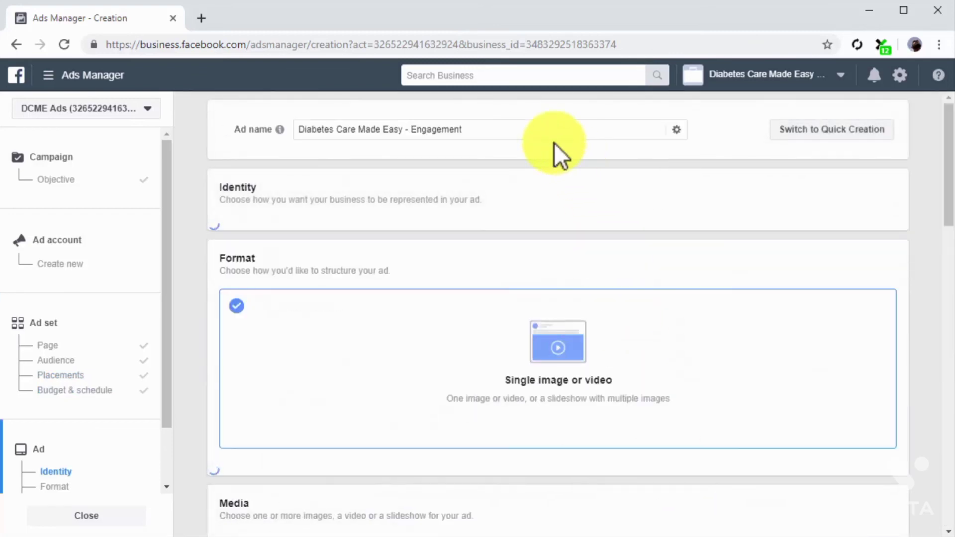
{"action": "left_click", "coordinate": [546, 133]}
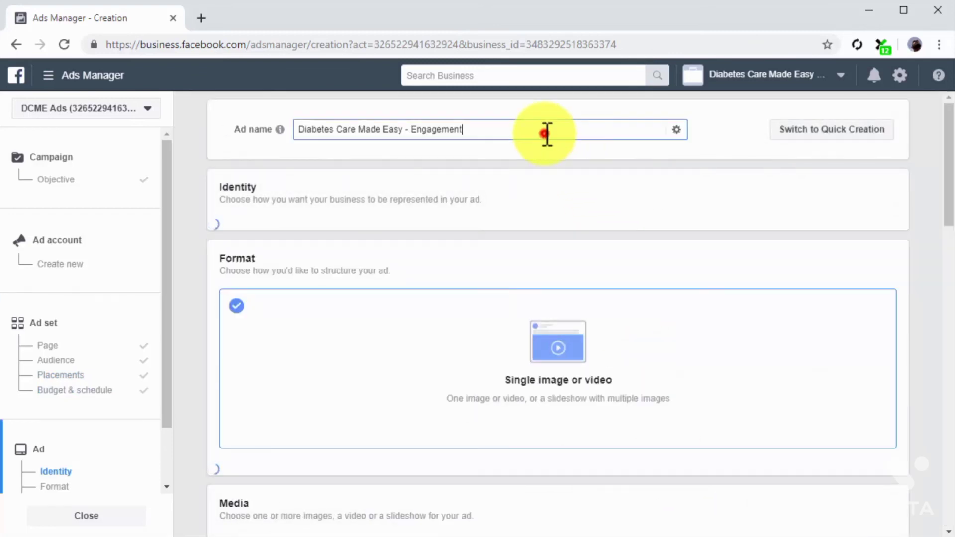
Remove the preselected image from the ad's media and use the video DCME_2_Medium.mp4 instead
{"action": "scroll", "coordinate": [544, 134], "scroll_direction": "down", "scroll_amount": 5}
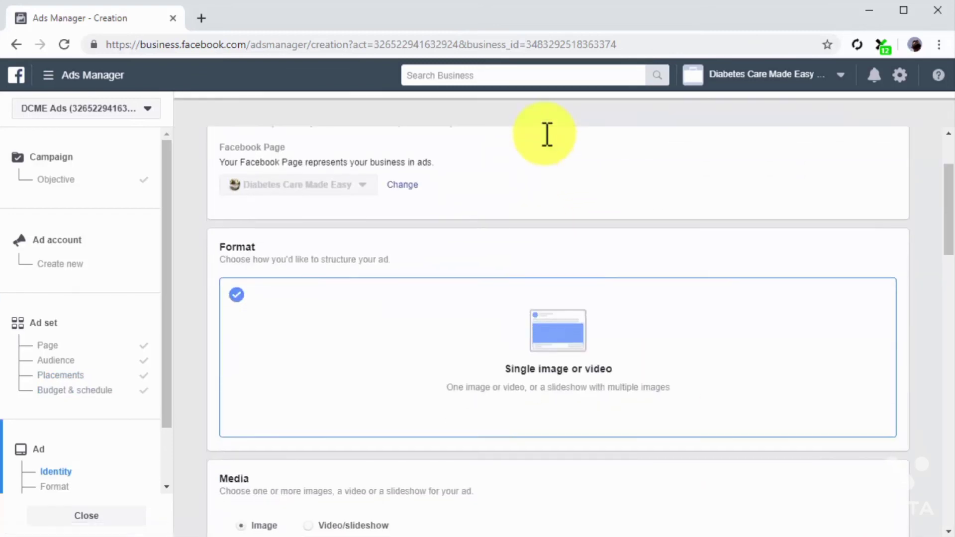
{"action": "scroll", "coordinate": [545, 133], "scroll_direction": "down", "scroll_amount": 4}
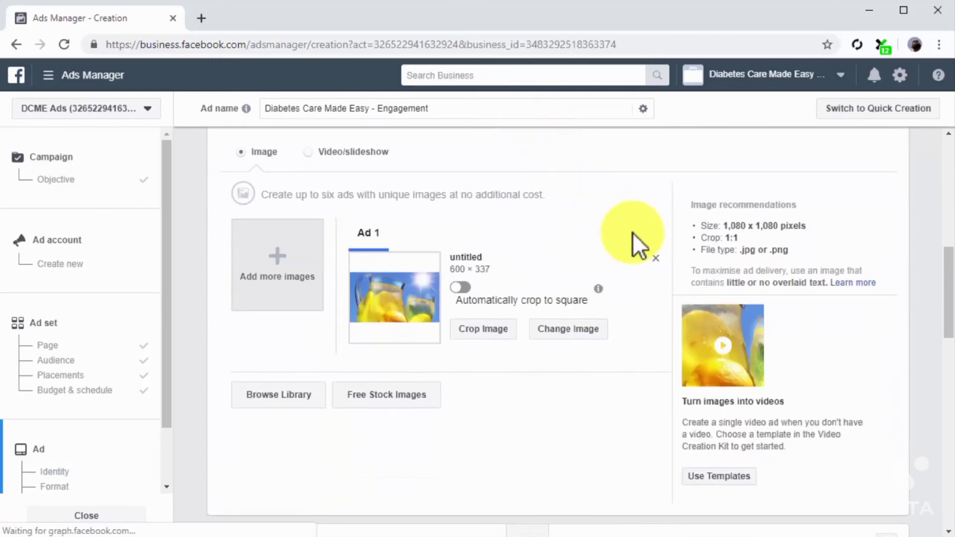
{"action": "left_click", "coordinate": [657, 257]}
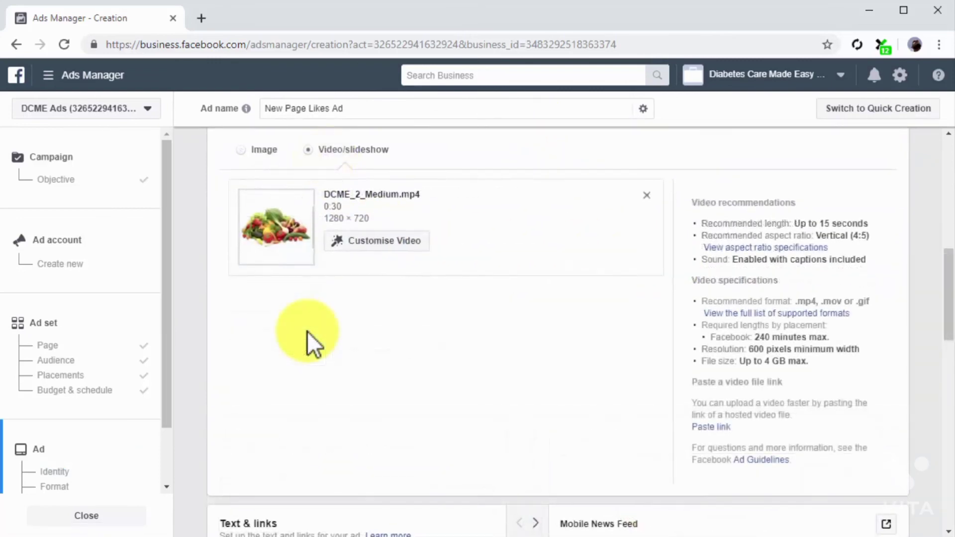
Replace the ad's primary text with "Looking for more healthy living tips? Then follow us today"
{"action": "scroll", "coordinate": [307, 332], "scroll_direction": "down", "scroll_amount": 6}
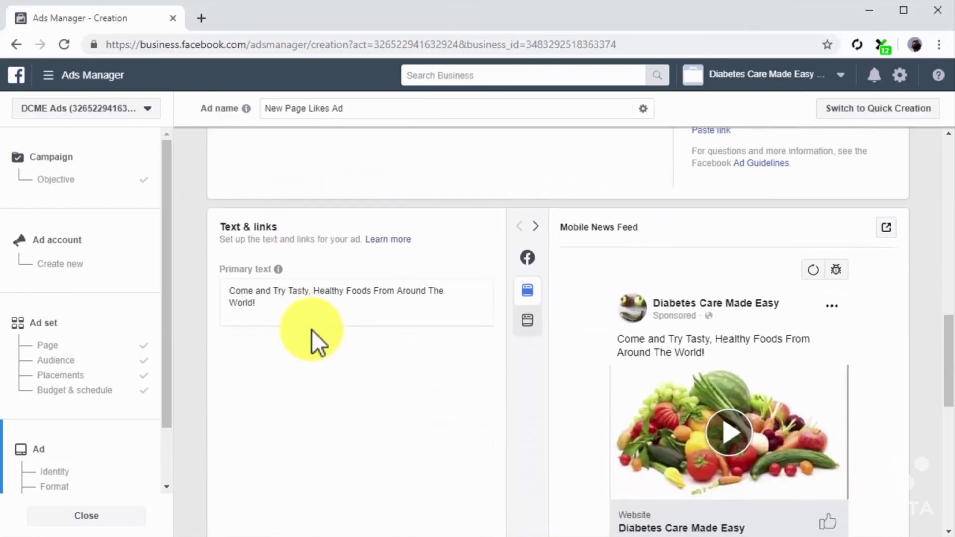
{"action": "left_click", "coordinate": [332, 315]}
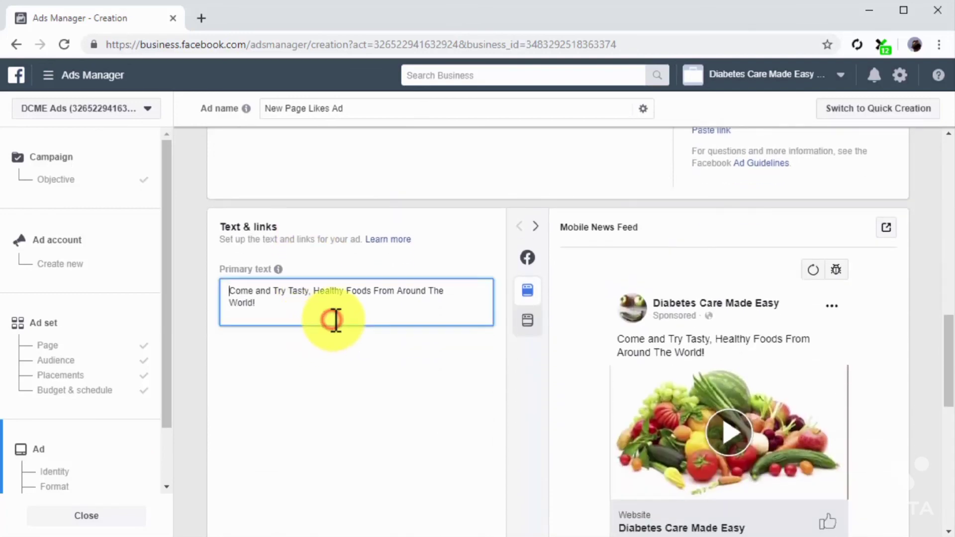
{"action": "key", "text": "ctrl+a"}
{"action": "type", "text": "Looking for more healthy living tips? Then follow us today"}
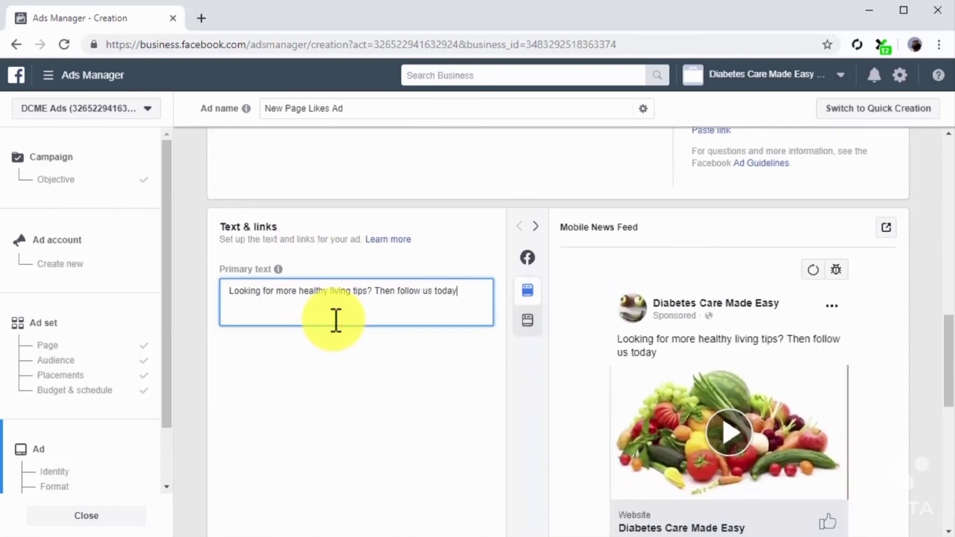